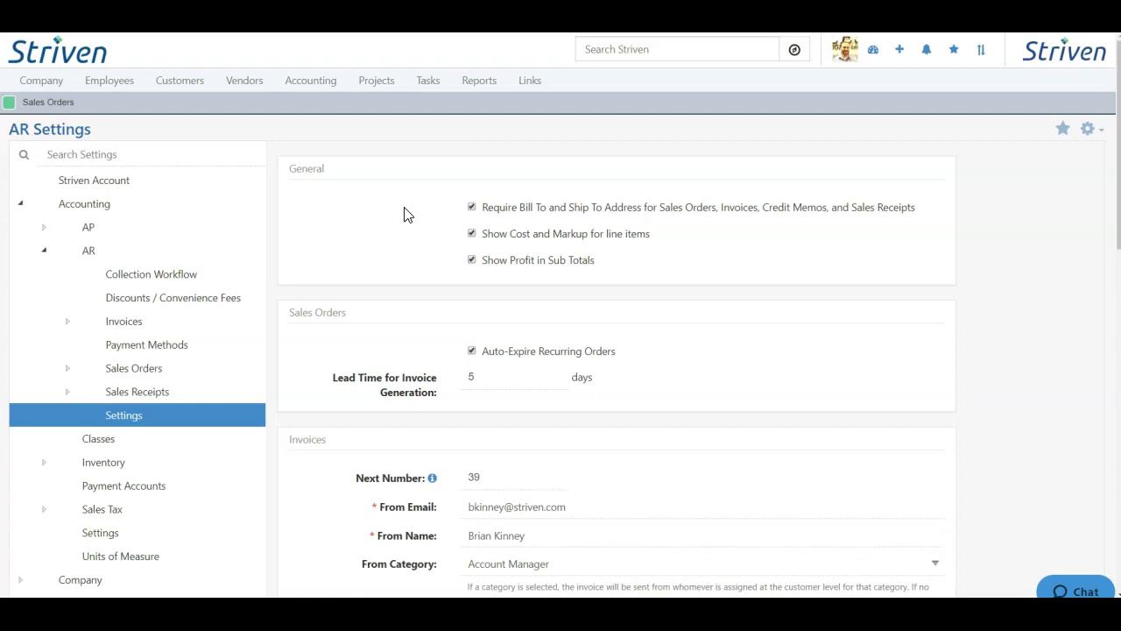
Toggle the General options for required addresses, profit in subtotals, and cost and markup, leaving all three enabled.
{"action": "left_click", "coordinate": [472, 210]}
{"action": "left_click", "coordinate": [471, 210]}
{"action": "left_click", "coordinate": [473, 263]}
{"action": "left_click", "coordinate": [473, 234]}
Set the sales order lead time for invoice generation to 5 days.
{"action": "scroll", "coordinate": [416, 301], "scroll_direction": "down", "scroll_amount": 1}
{"action": "scroll", "coordinate": [416, 301], "scroll_direction": "down", "scroll_amount": 3}
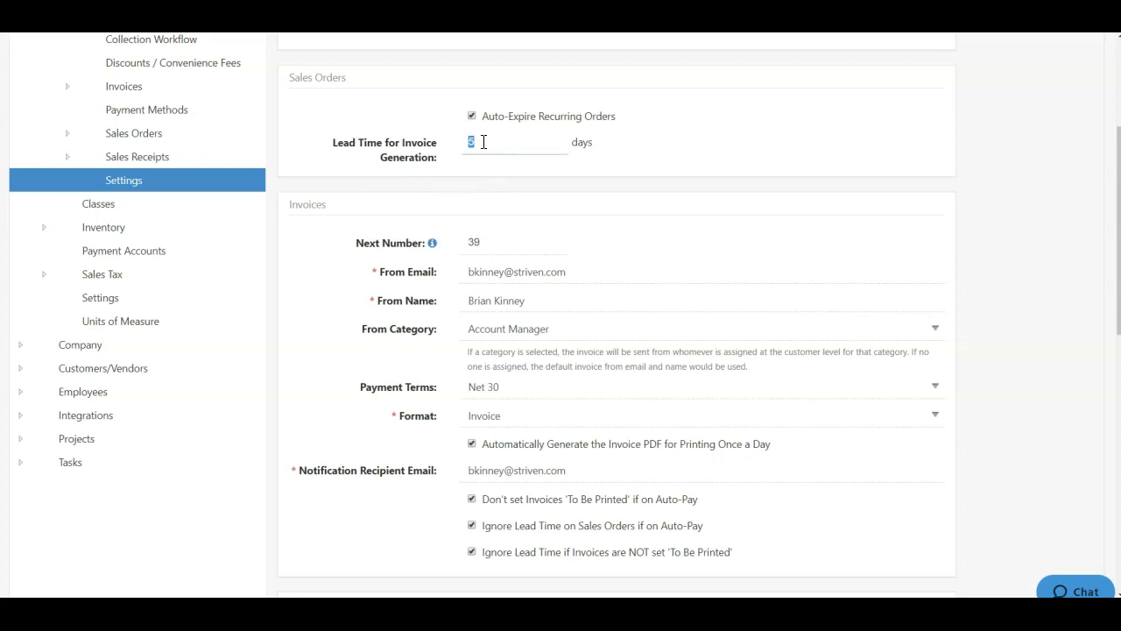
{"action": "type", "text": "5"}
{"action": "left_click", "coordinate": [639, 164]}
Set the next invoice number to 40.
{"action": "scroll", "coordinate": [637, 165], "scroll_direction": "down", "scroll_amount": 2}
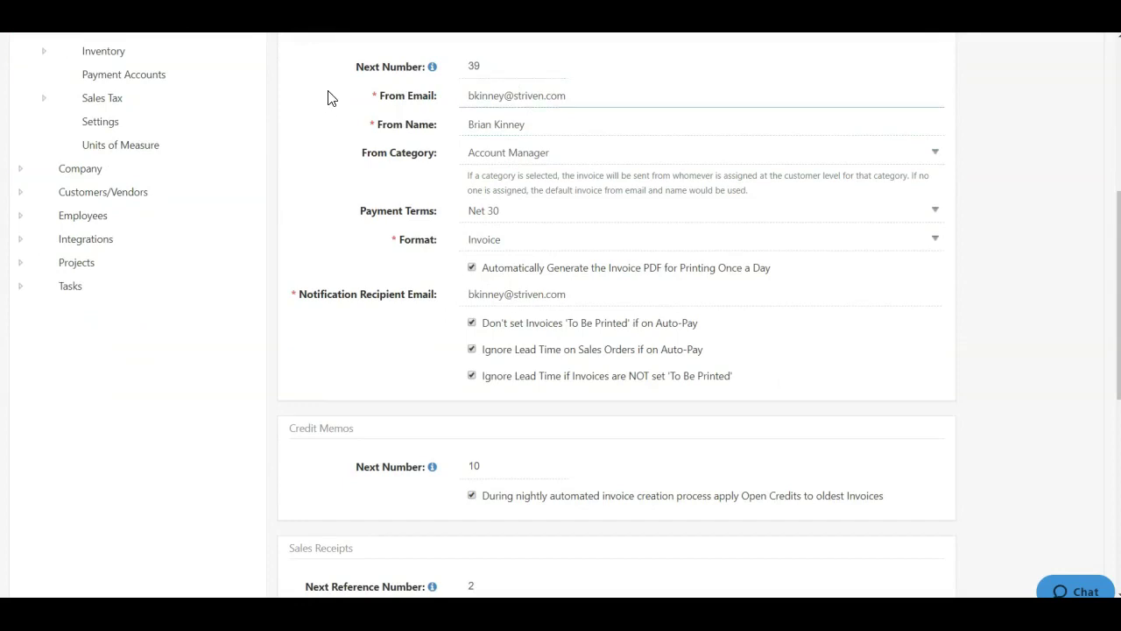
{"action": "double_click", "coordinate": [495, 66]}
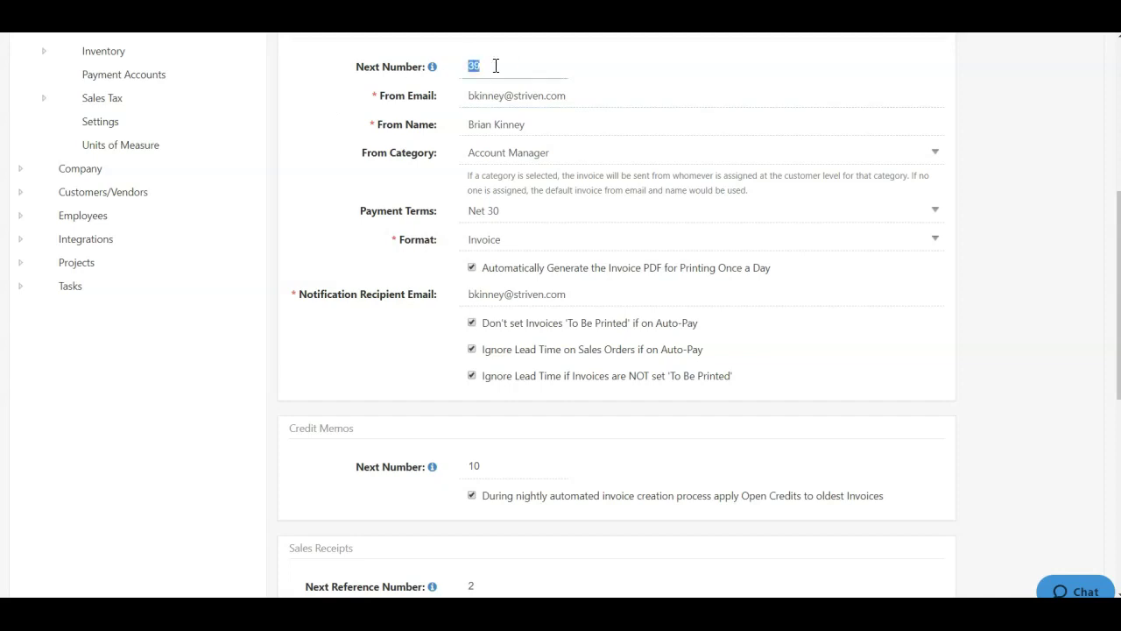
{"action": "key", "text": "BackSpace"}
{"action": "type", "text": "40"}
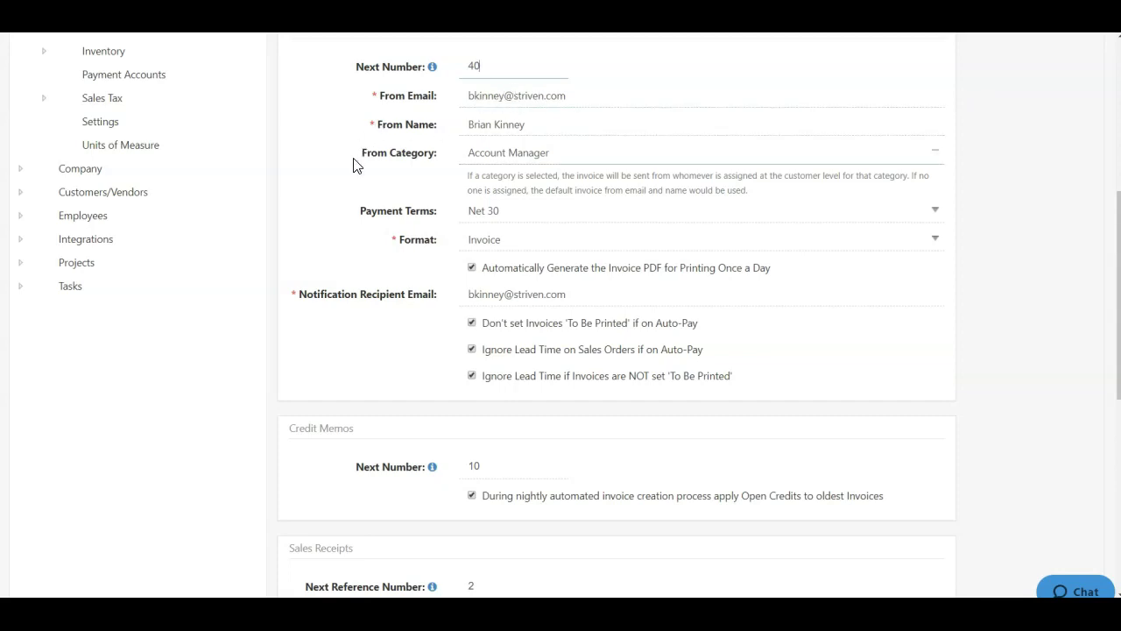
View the available From Category and Payment Terms choices for invoices without changing either selection.
{"action": "left_click", "coordinate": [566, 161]}
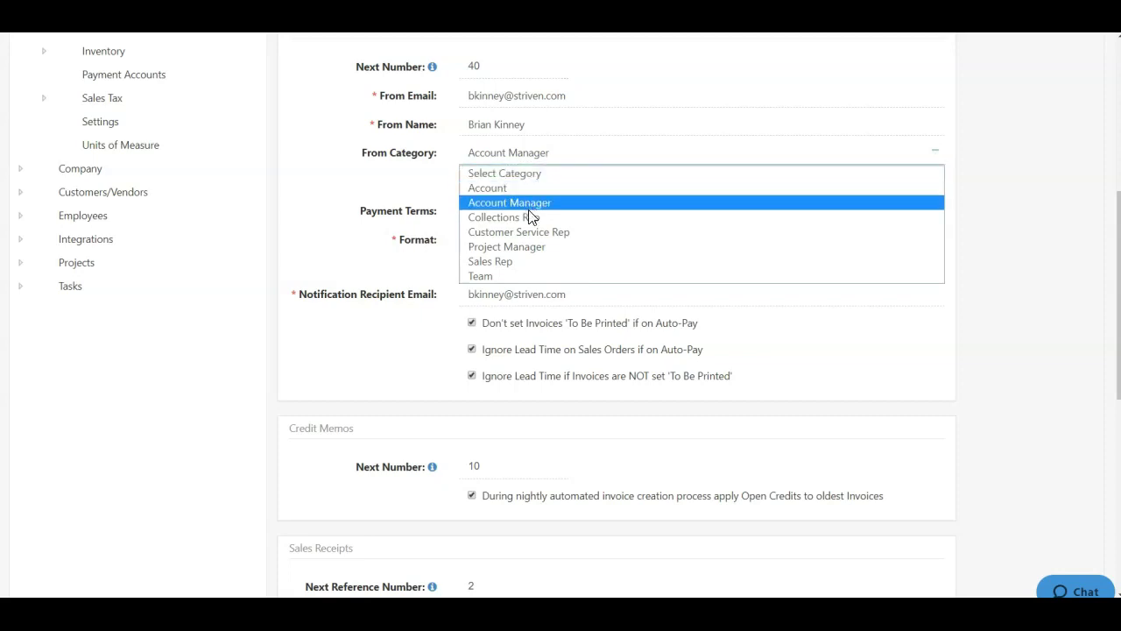
{"action": "left_click", "coordinate": [347, 194]}
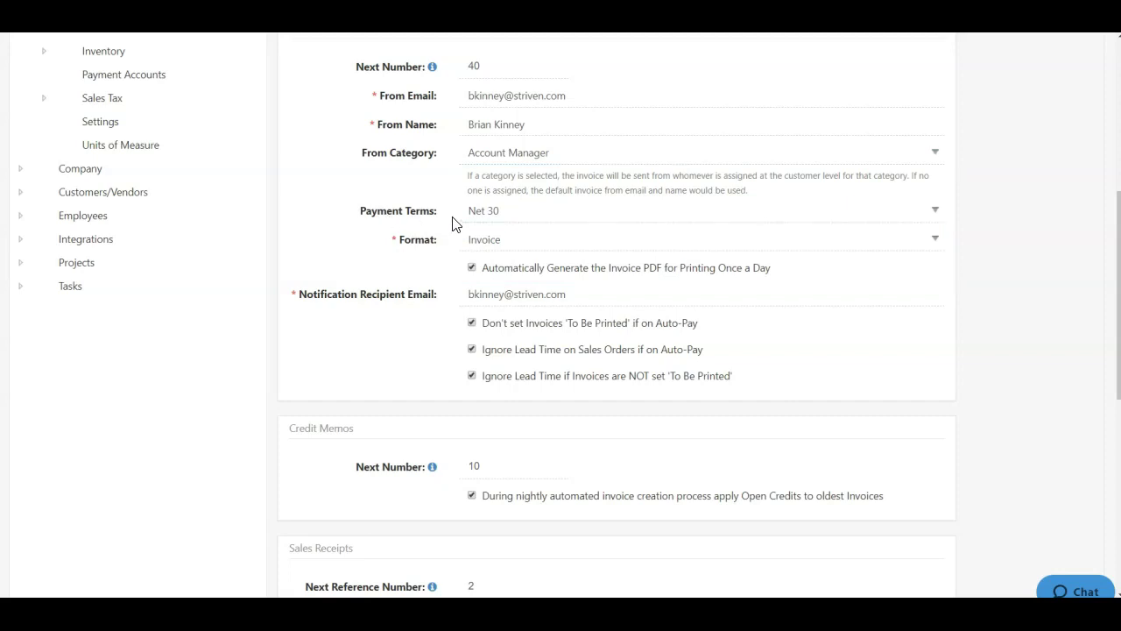
{"action": "left_click", "coordinate": [513, 221]}
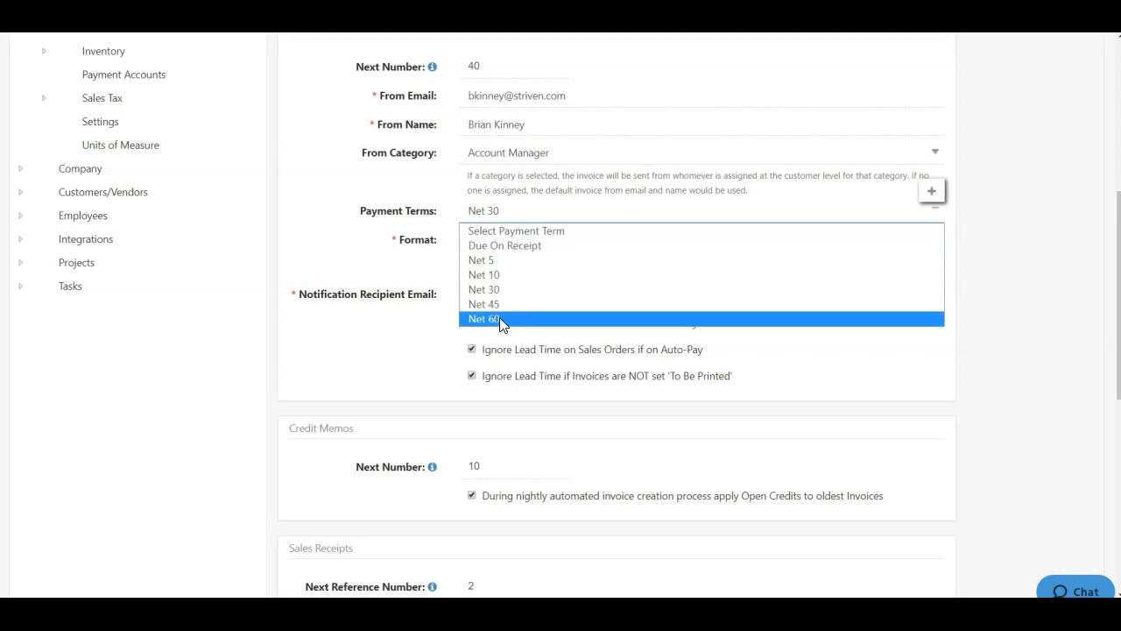
{"action": "left_click", "coordinate": [348, 226]}
Open the form for adding a new invoice payment term and close it without saving.
{"action": "mouse_move", "coordinate": [871, 215]}
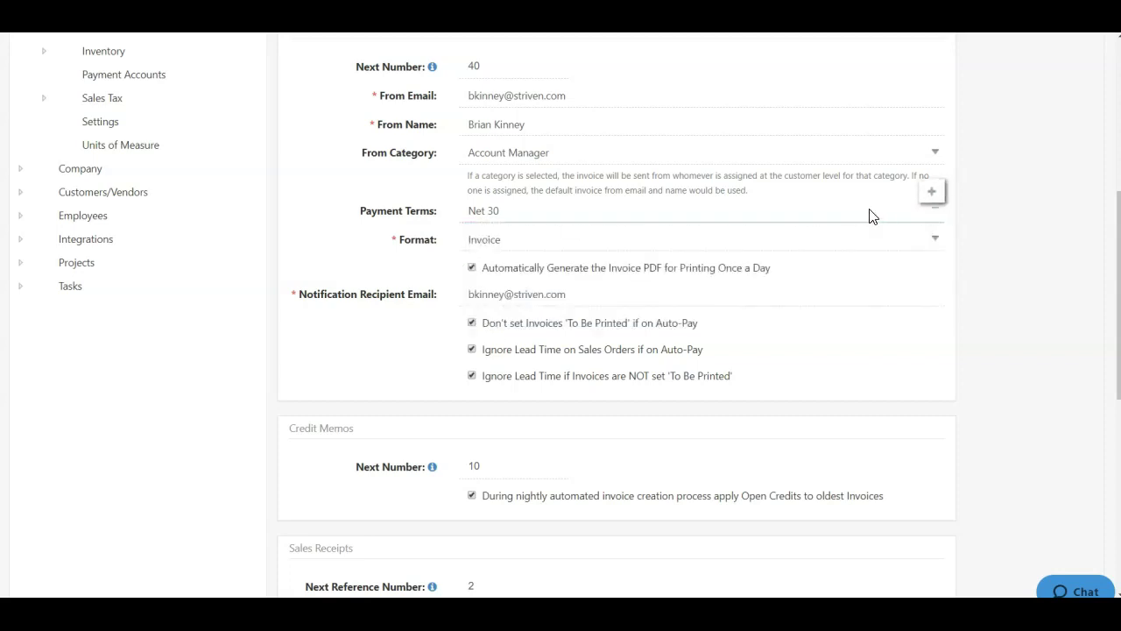
{"action": "left_click", "coordinate": [932, 193]}
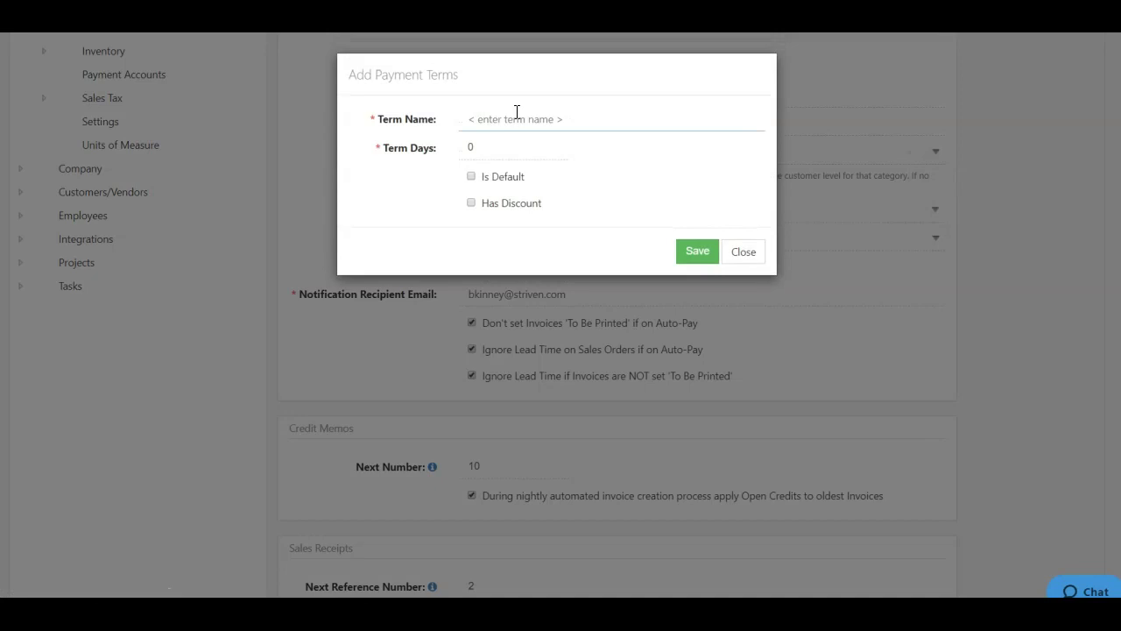
{"action": "left_click", "coordinate": [488, 147]}
{"action": "left_click", "coordinate": [755, 256]}
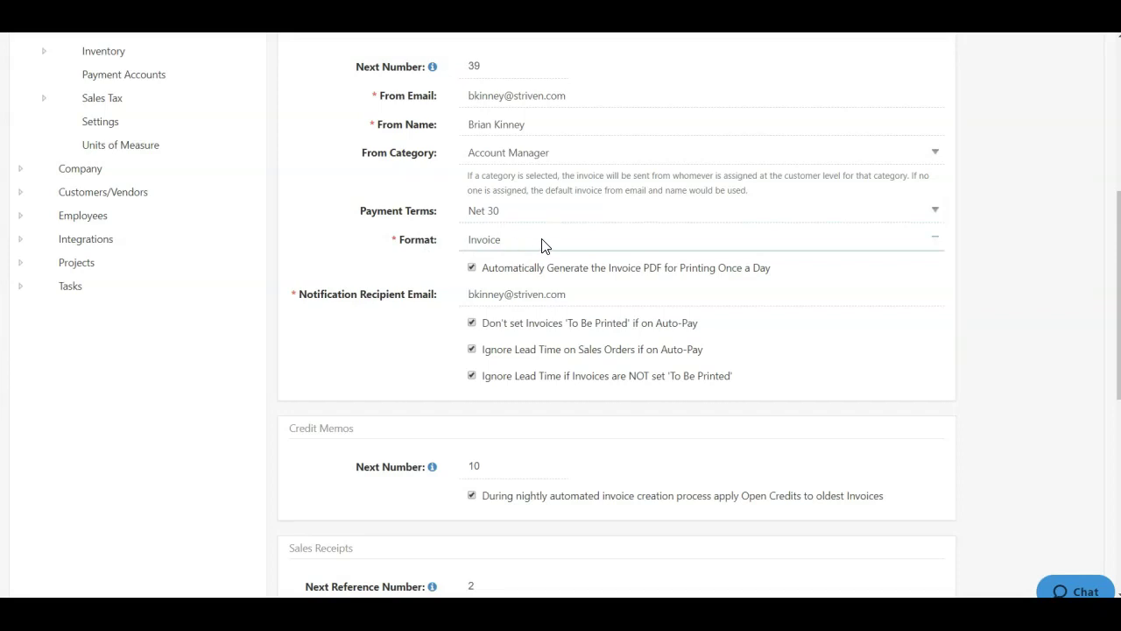
Select Invoice as the invoice format, and switch automatic daily invoice PDF generation off and back on.
{"action": "left_click", "coordinate": [540, 244]}
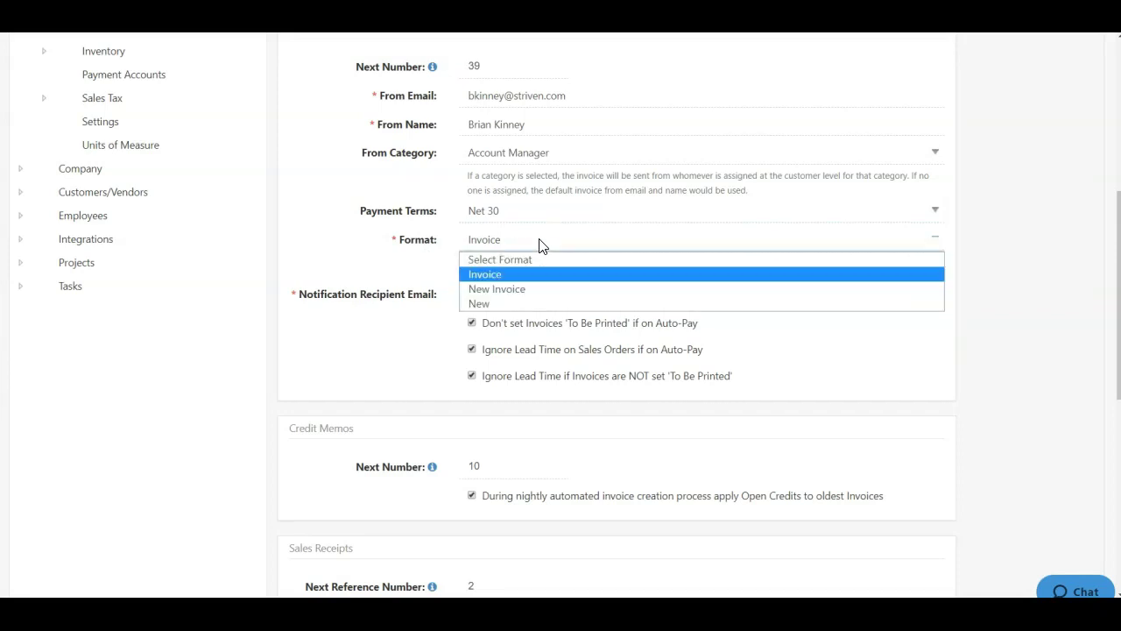
{"action": "left_click", "coordinate": [500, 275]}
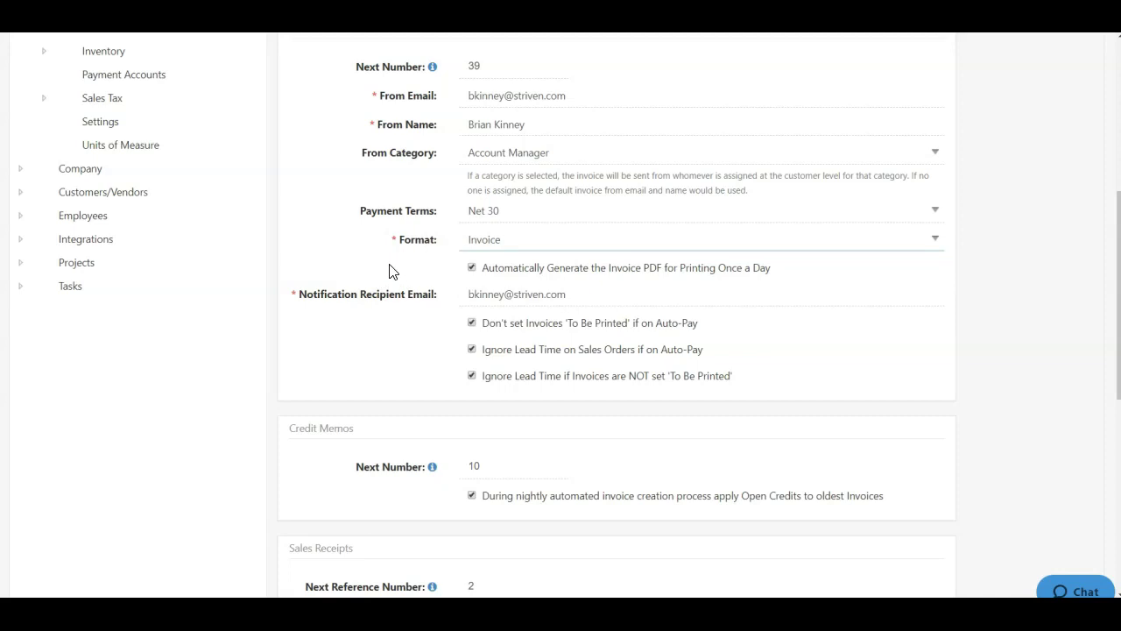
{"action": "left_click", "coordinate": [474, 269]}
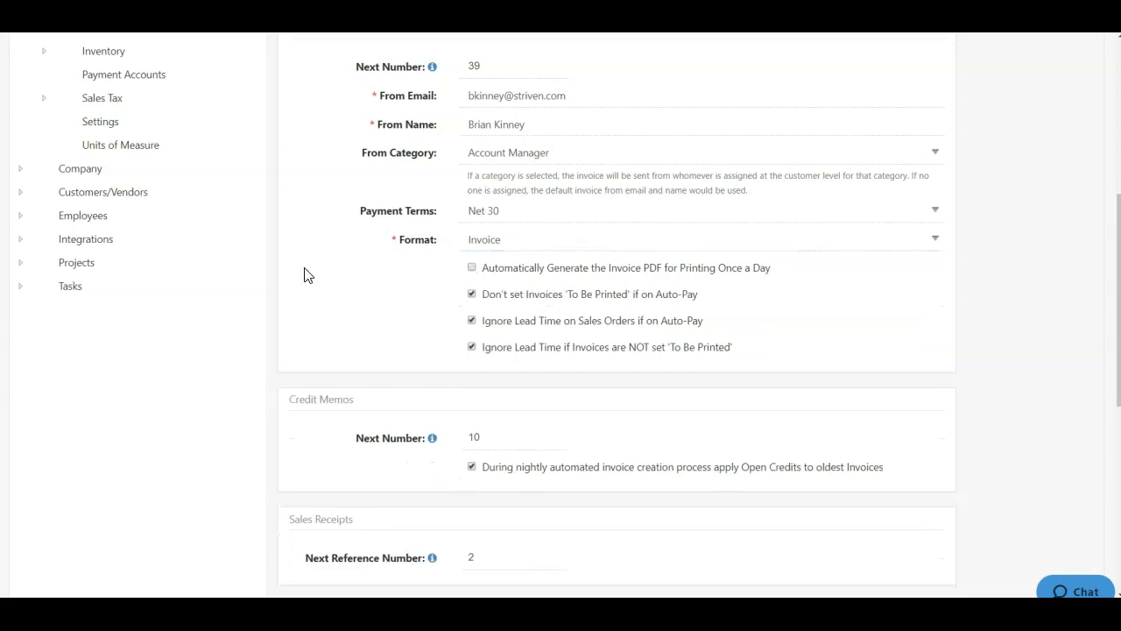
{"action": "left_click", "coordinate": [472, 269]}
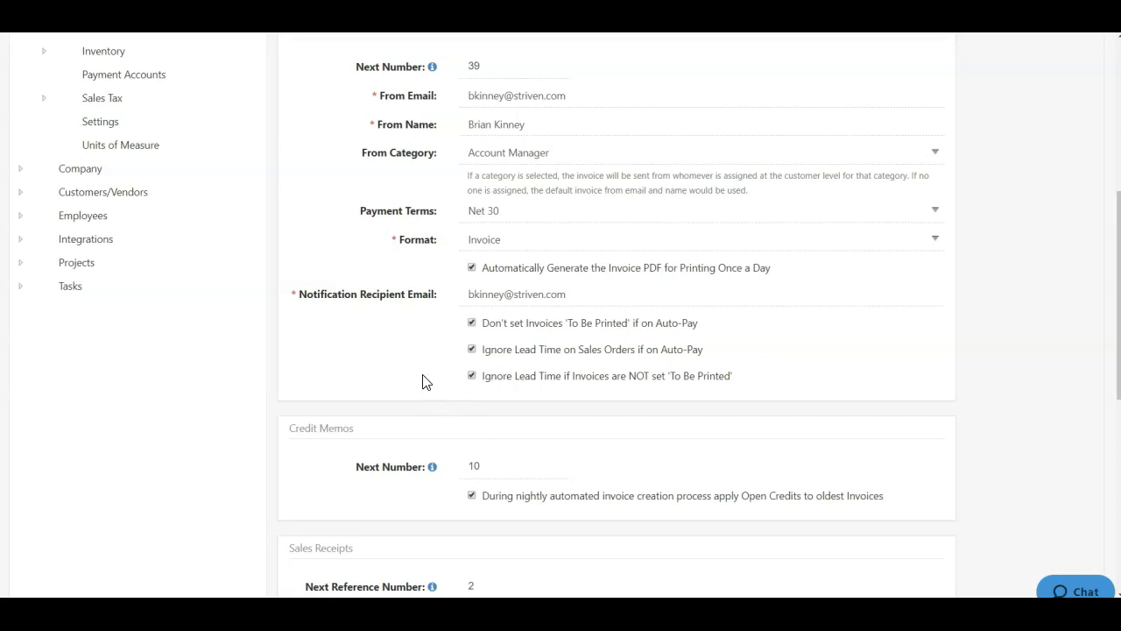
Look through the credit memo, sales receipt, payment and finance charge settings.
{"action": "scroll", "coordinate": [453, 430], "scroll_direction": "down", "scroll_amount": 2}
{"action": "scroll", "coordinate": [452, 430], "scroll_direction": "down", "scroll_amount": 3}
{"action": "scroll", "coordinate": [491, 426], "scroll_direction": "up", "scroll_amount": 1}
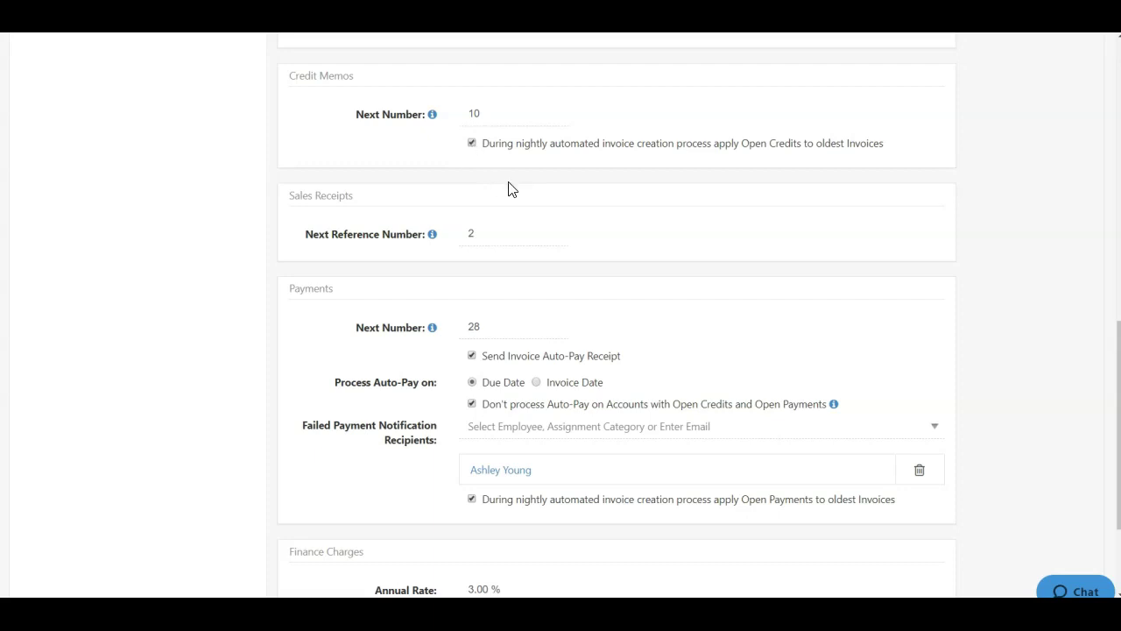
{"action": "scroll", "coordinate": [516, 182], "scroll_direction": "down", "scroll_amount": 1}
{"action": "scroll", "coordinate": [526, 175], "scroll_direction": "down", "scroll_amount": 2}
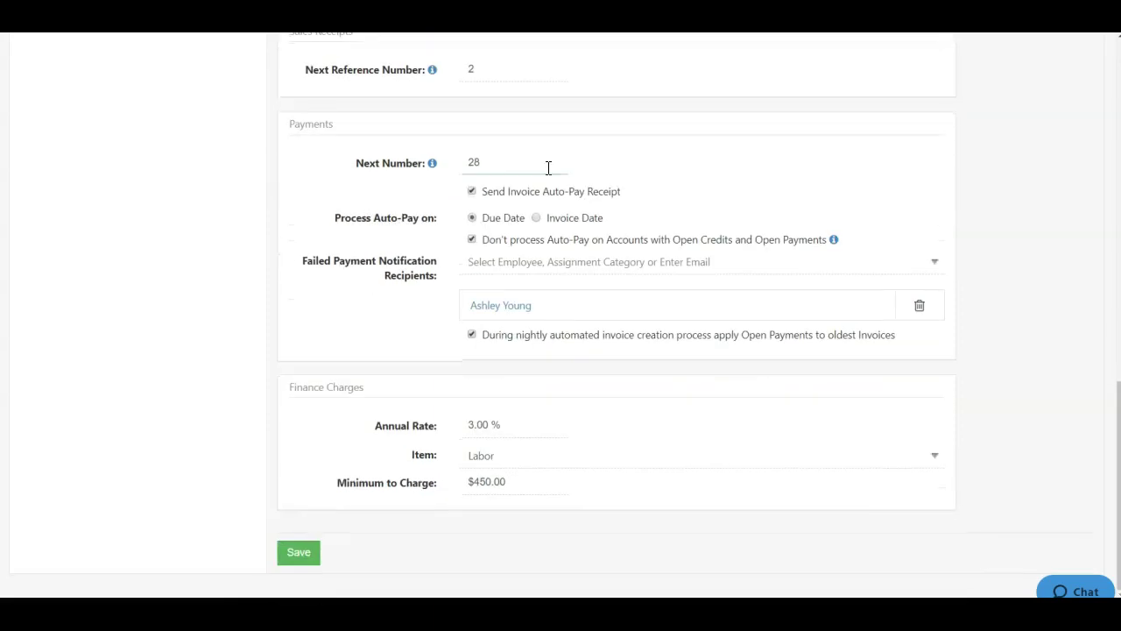
{"action": "scroll", "coordinate": [465, 150], "scroll_direction": "up", "scroll_amount": 1}
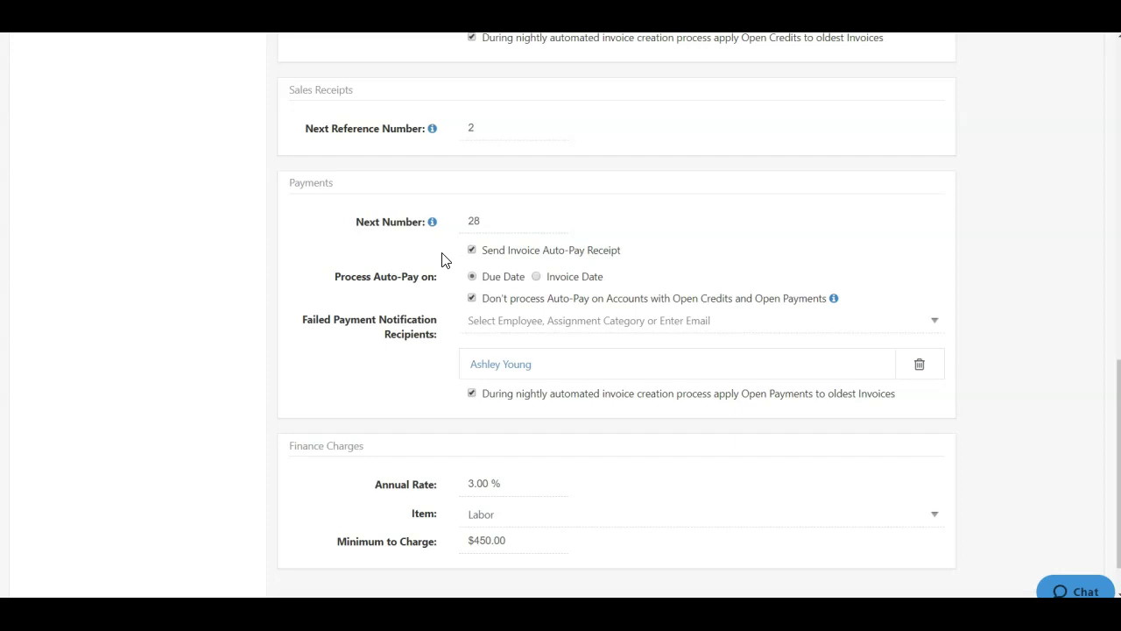
{"action": "scroll", "coordinate": [443, 257], "scroll_direction": "down", "scroll_amount": 1}
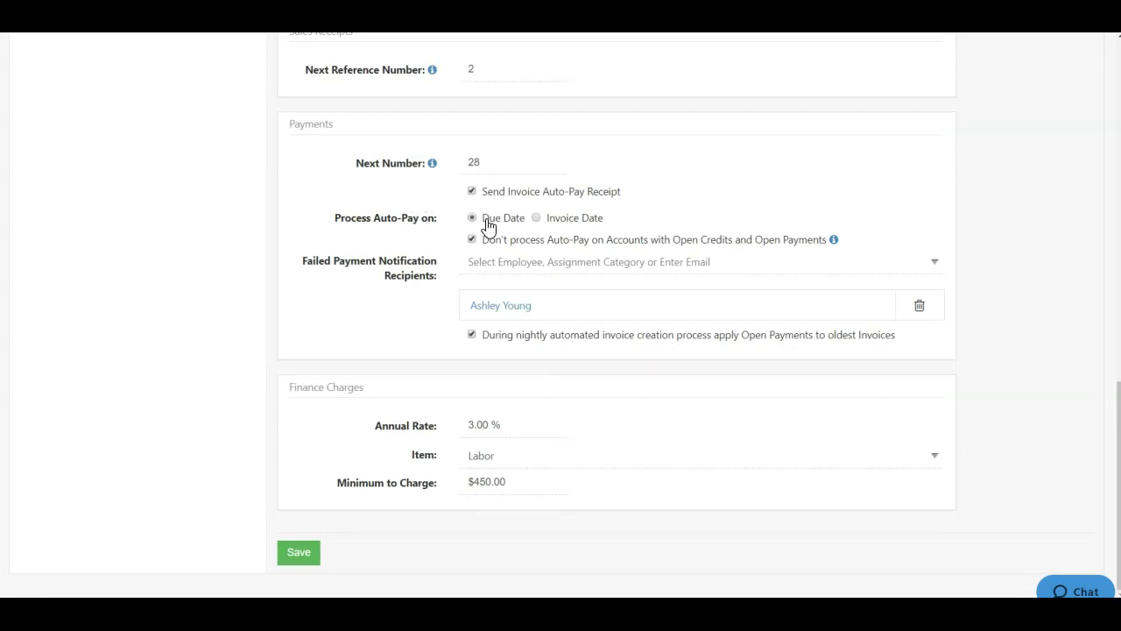
Switch auto-pay processing to Invoice Date and back to Due Date, and view the failed payment notification recipient choices.
{"action": "left_click", "coordinate": [568, 225]}
{"action": "left_click", "coordinate": [495, 224]}
{"action": "left_click", "coordinate": [523, 263]}
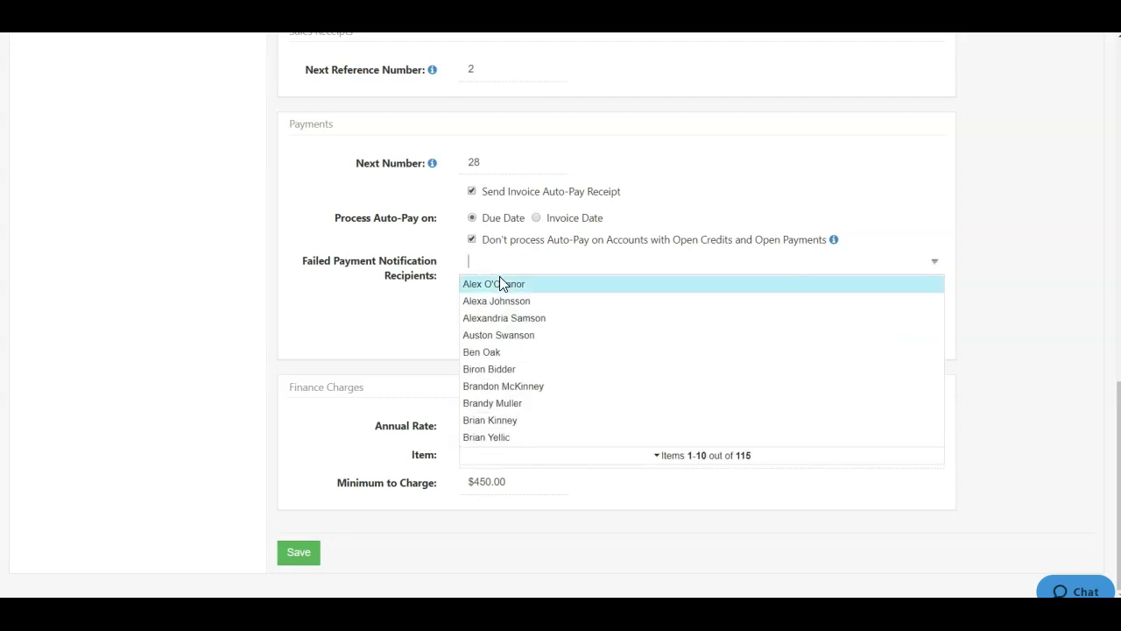
{"action": "left_click", "coordinate": [491, 283]}
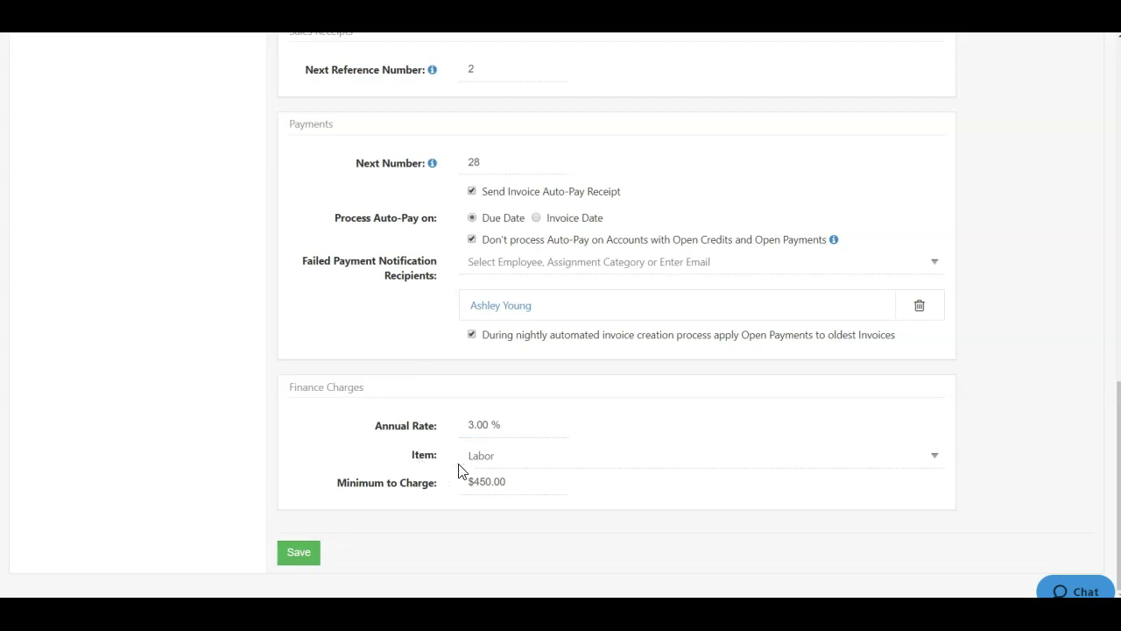
Choose Labor (Labor) as the finance charge item and save the AR settings.
{"action": "left_click", "coordinate": [503, 456]}
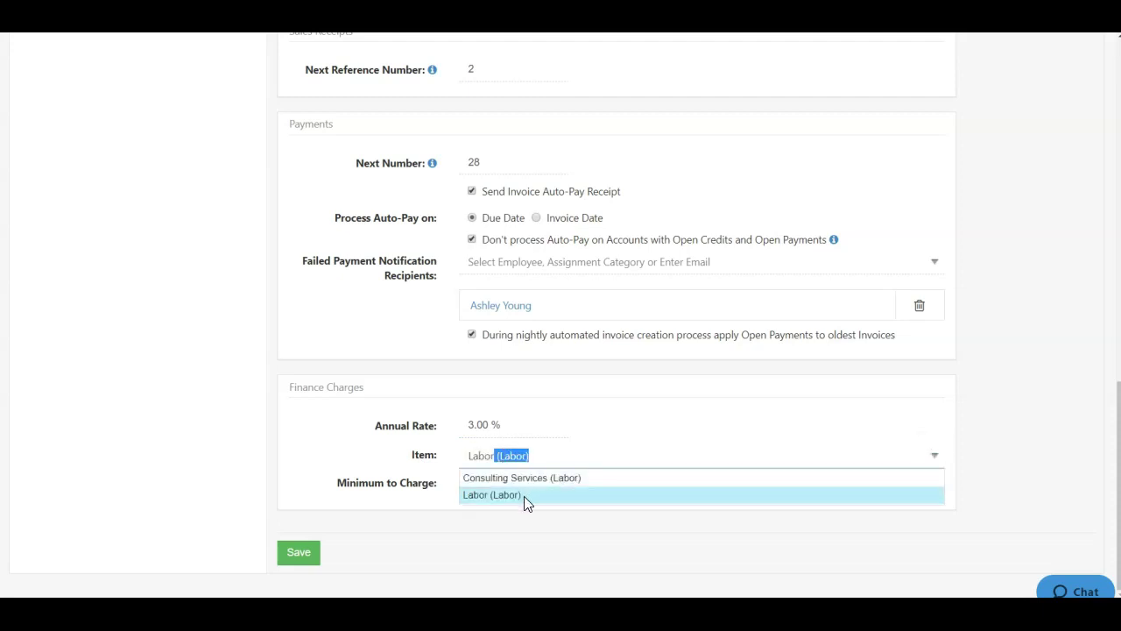
{"action": "key", "text": "Return"}
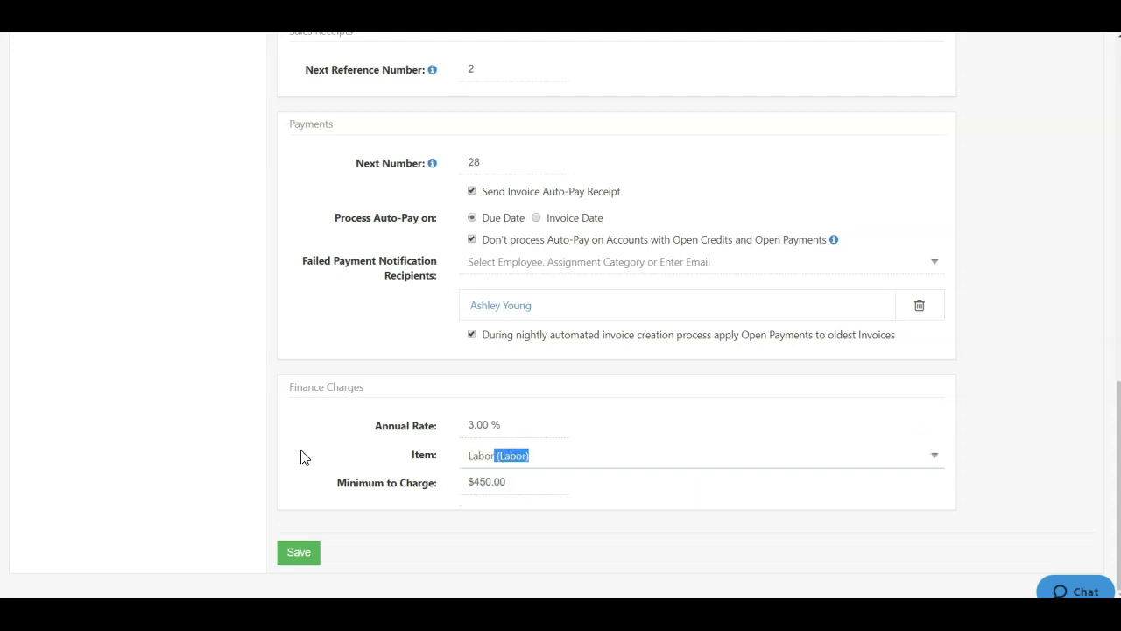
{"action": "left_click", "coordinate": [489, 522]}
{"action": "left_click", "coordinate": [494, 483]}
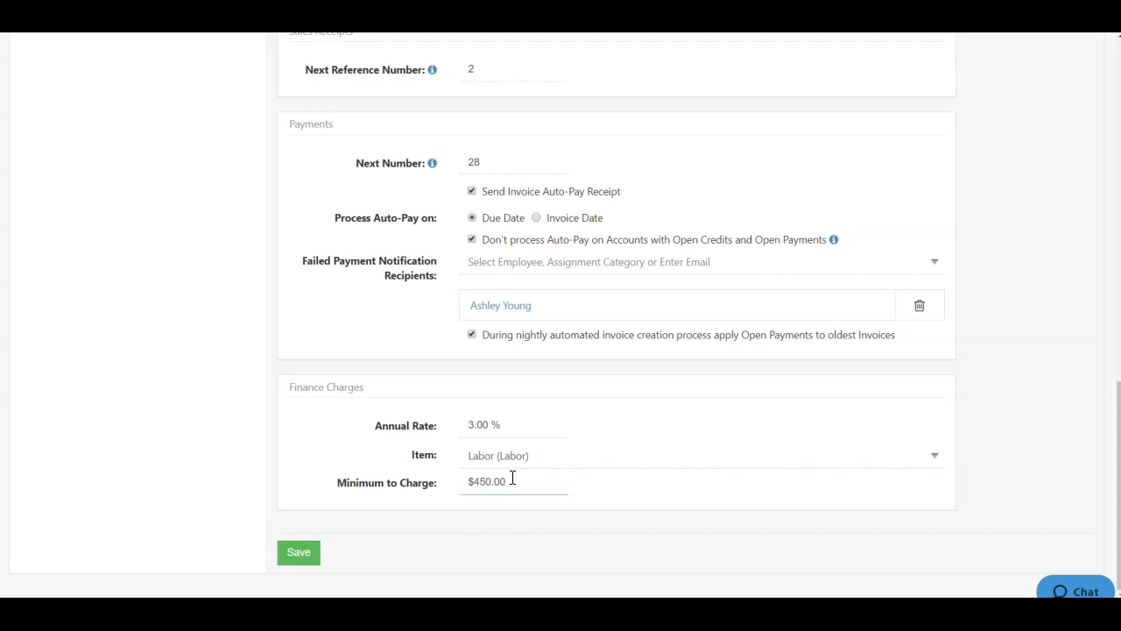
{"action": "left_click", "coordinate": [300, 560]}
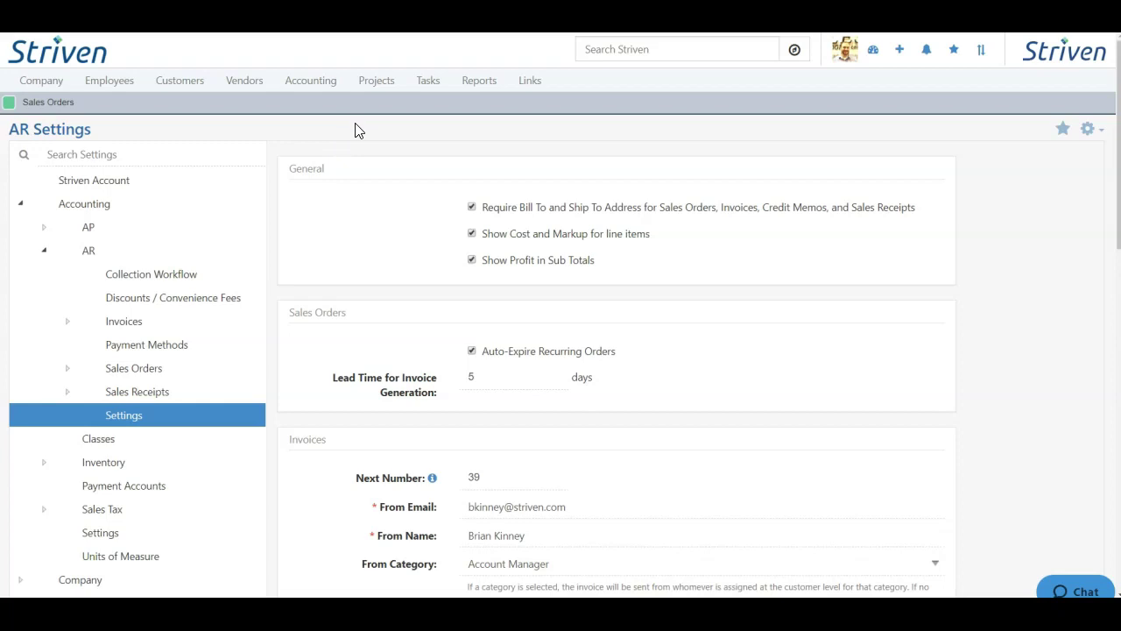
Open the accounting transactions list.
{"action": "mouse_move", "coordinate": [311, 88]}
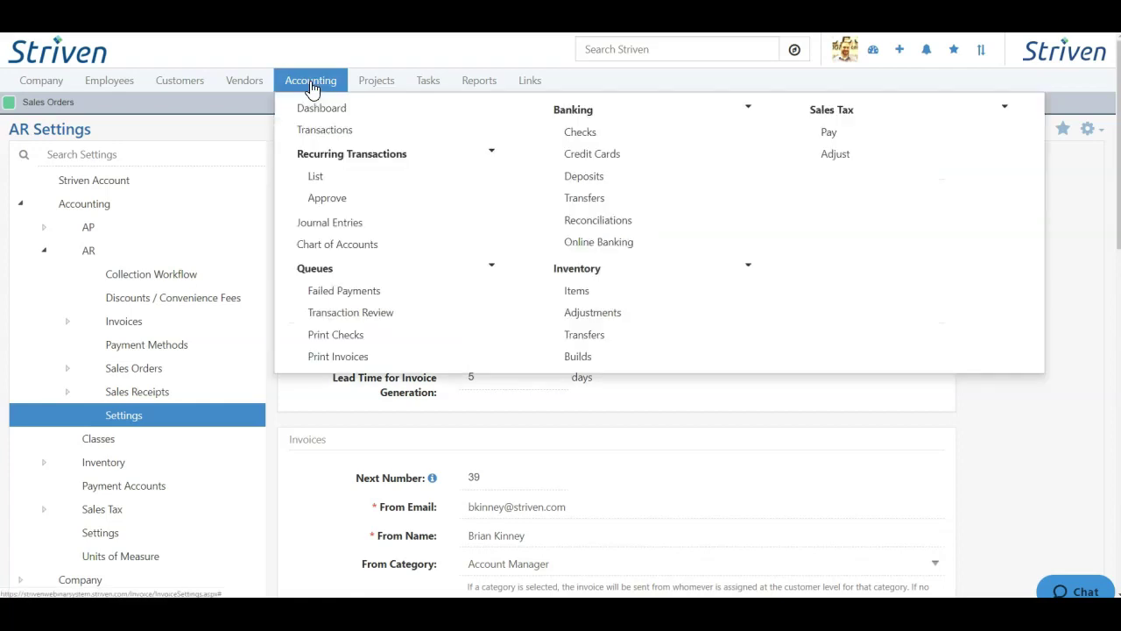
{"action": "left_click", "coordinate": [342, 138]}
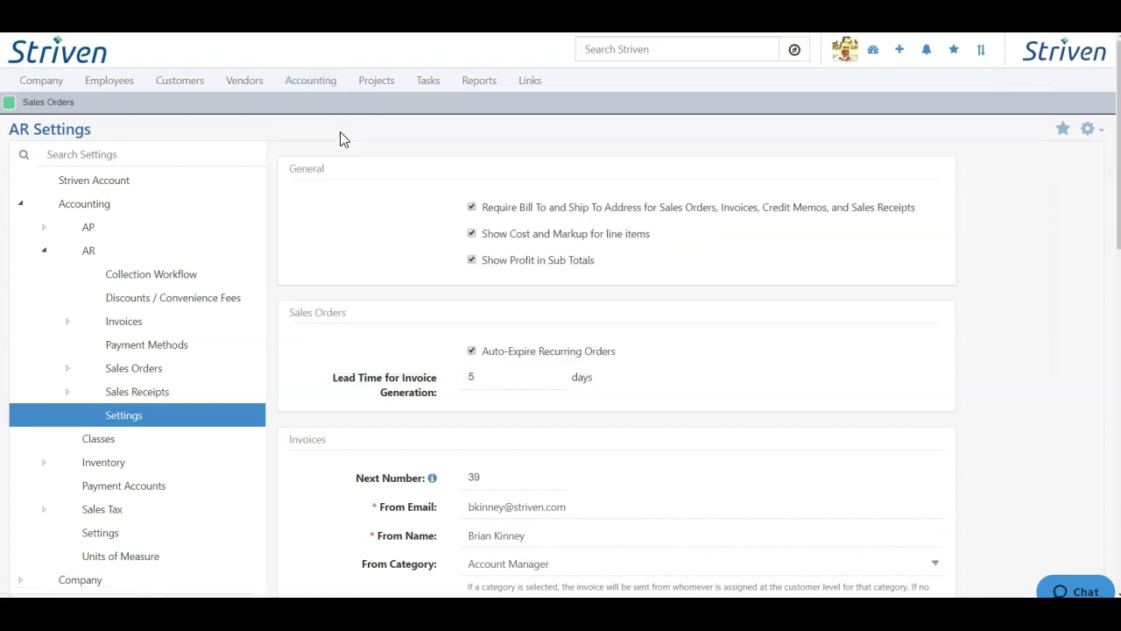
{"action": "scroll", "coordinate": [710, 132], "scroll_direction": "down", "scroll_amount": 5}
{"action": "scroll", "coordinate": [674, 188], "scroll_direction": "up", "scroll_amount": 5}
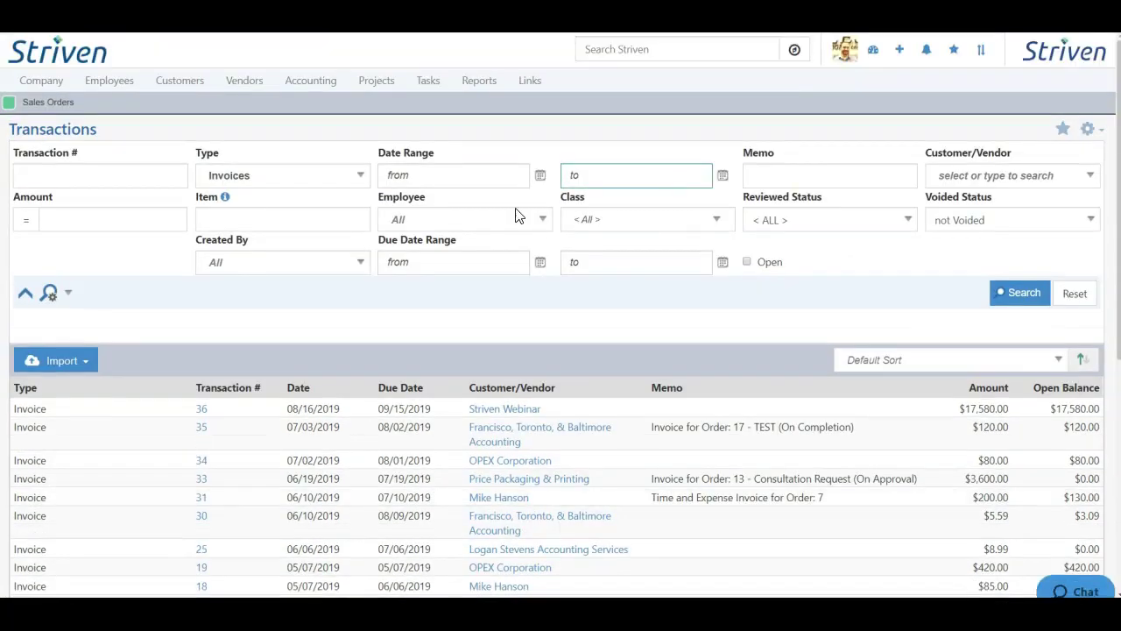
Include all transaction types in the Type filter and collapse the search filters above the transactions list.
{"action": "left_click", "coordinate": [258, 177]}
{"action": "scroll", "coordinate": [258, 188], "scroll_direction": "up", "scroll_amount": 1}
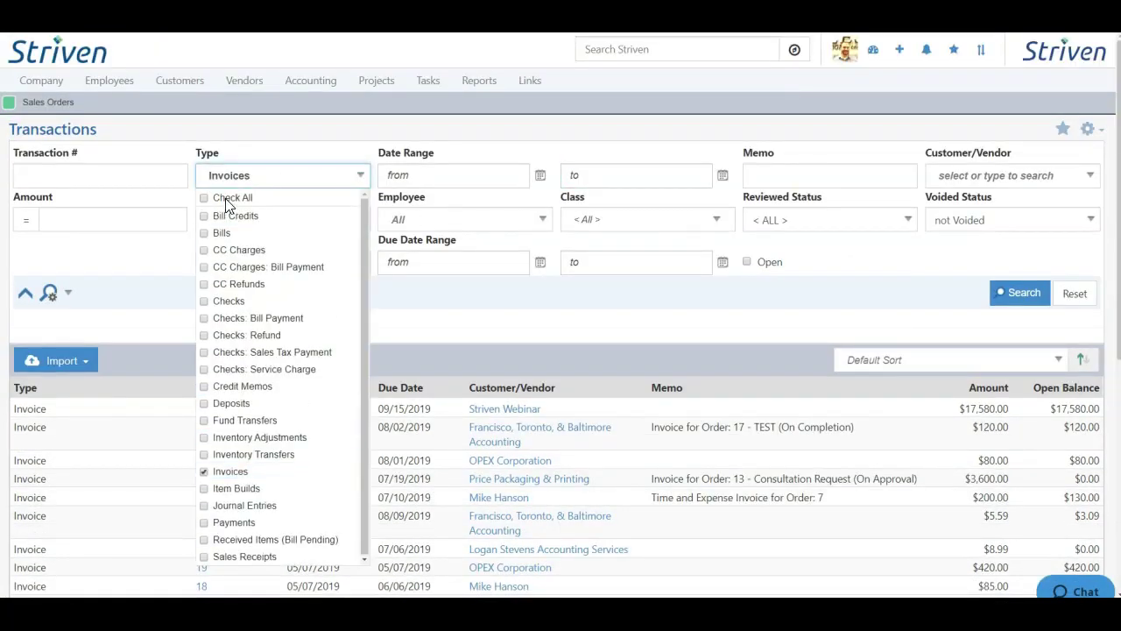
{"action": "left_click", "coordinate": [223, 197]}
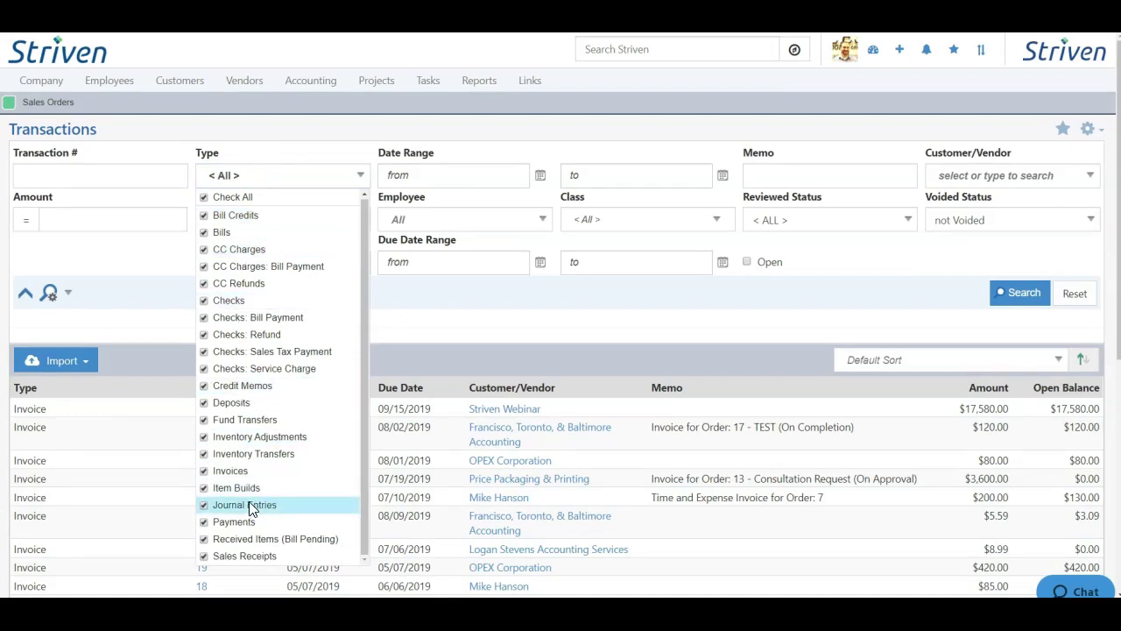
{"action": "left_click", "coordinate": [410, 324]}
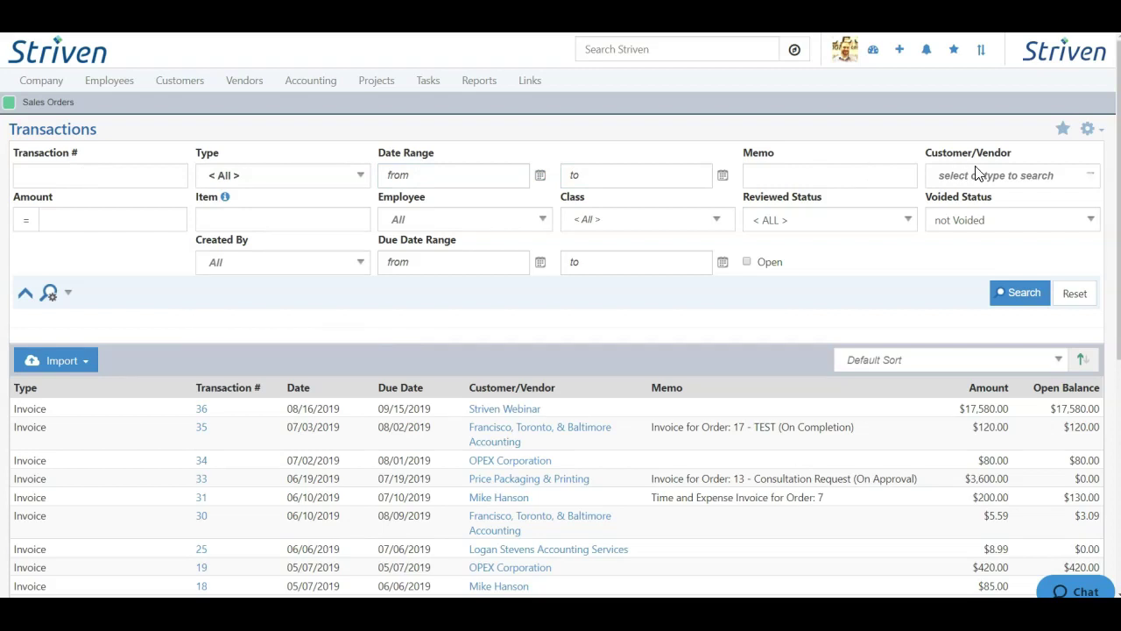
{"action": "left_click", "coordinate": [25, 298]}
{"action": "scroll", "coordinate": [295, 220], "scroll_direction": "down", "scroll_amount": 3}
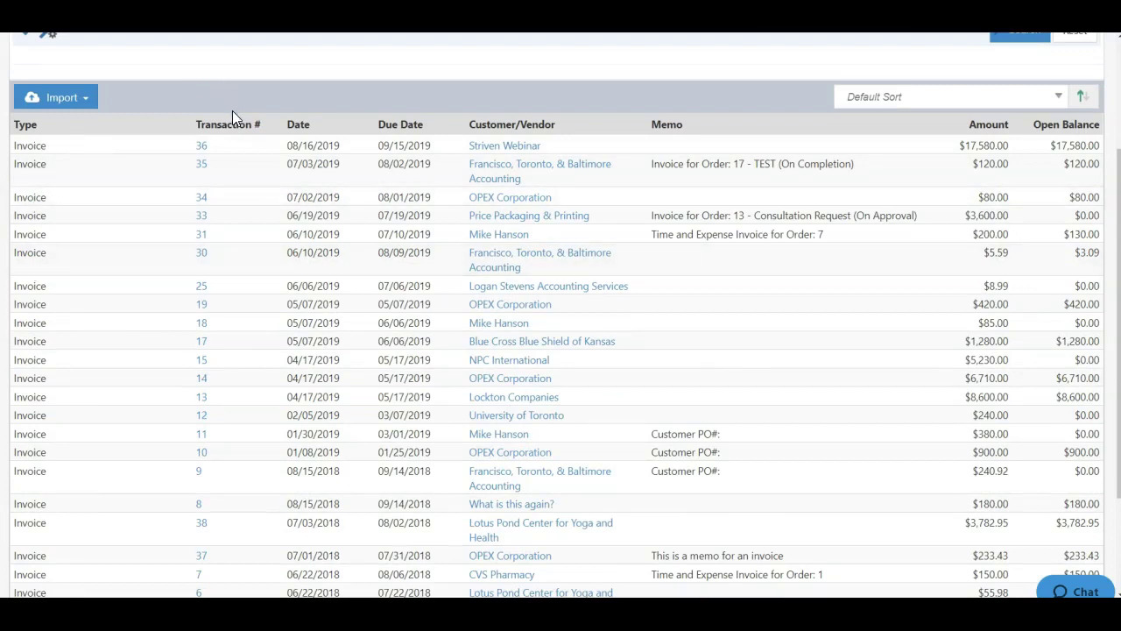
Open the Striven Webinar invoice dated 08/16/2019 and look through its details.
{"action": "left_click", "coordinate": [203, 147]}
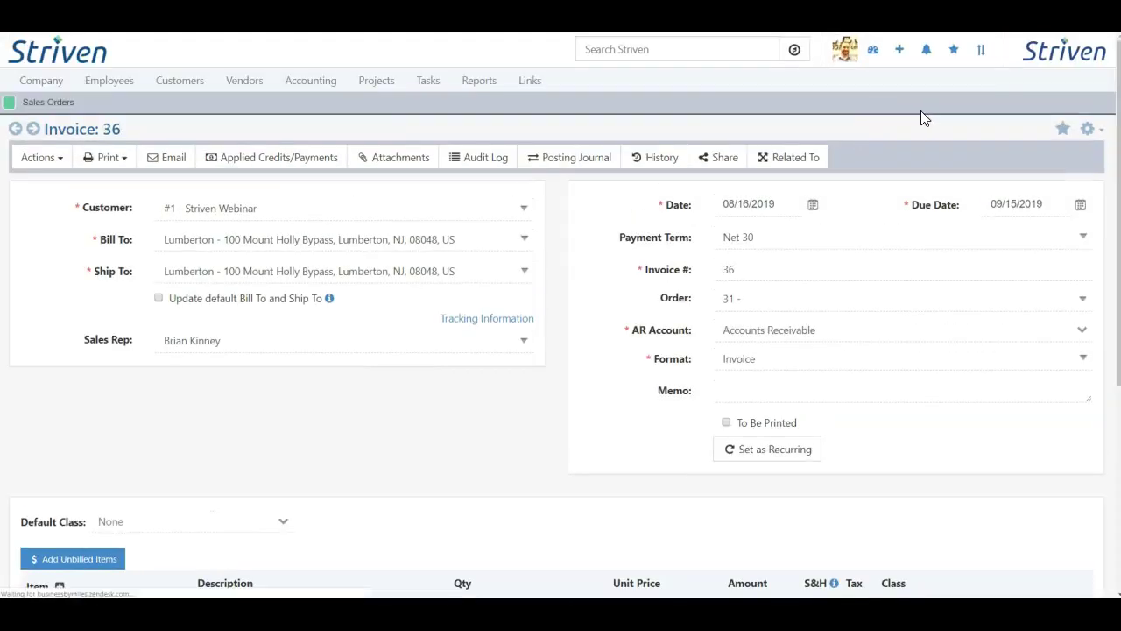
{"action": "scroll", "coordinate": [892, 277], "scroll_direction": "down", "scroll_amount": 3}
{"action": "scroll", "coordinate": [893, 283], "scroll_direction": "up", "scroll_amount": 3}
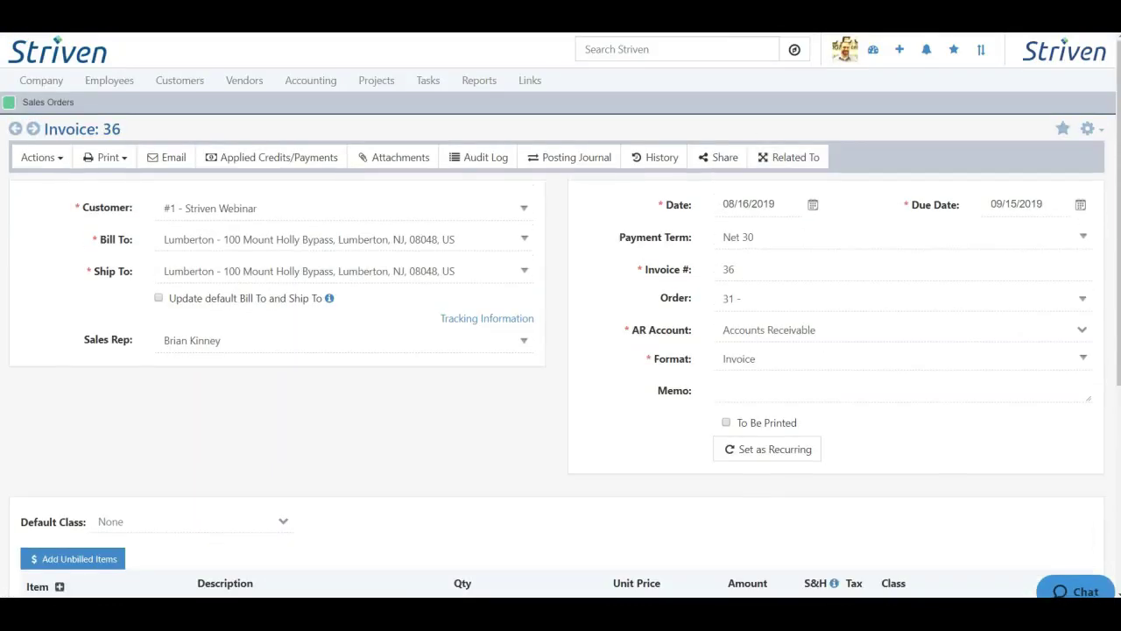
Return to the transactions list and open the dashboard of the customer Striven Webinar.
{"action": "key", "text": "alt+Left"}
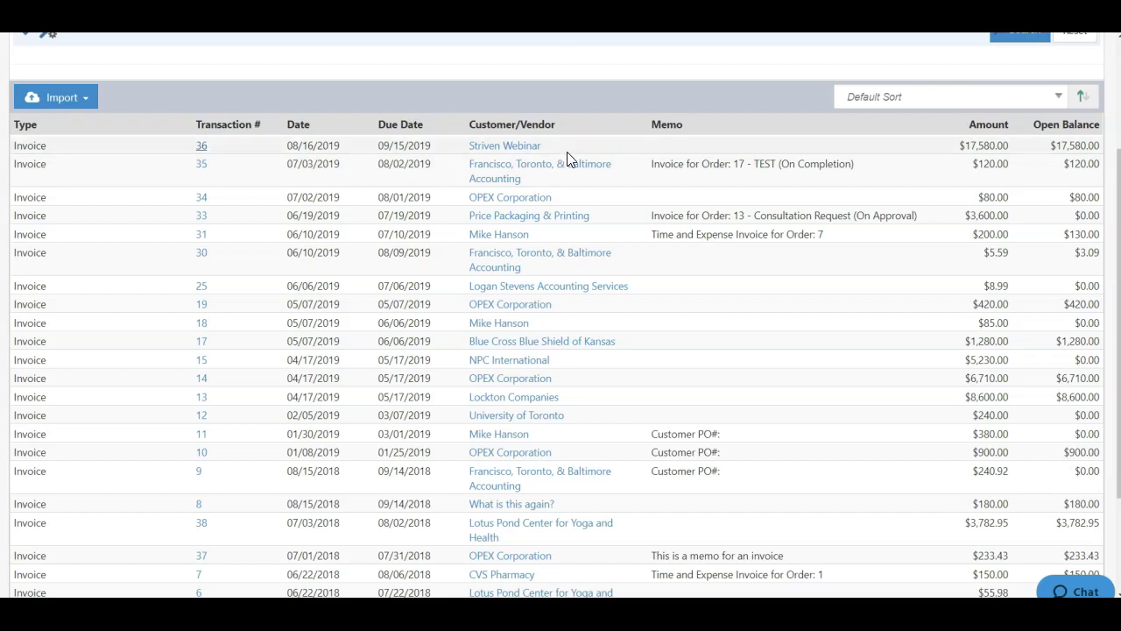
{"action": "left_click", "coordinate": [513, 147]}
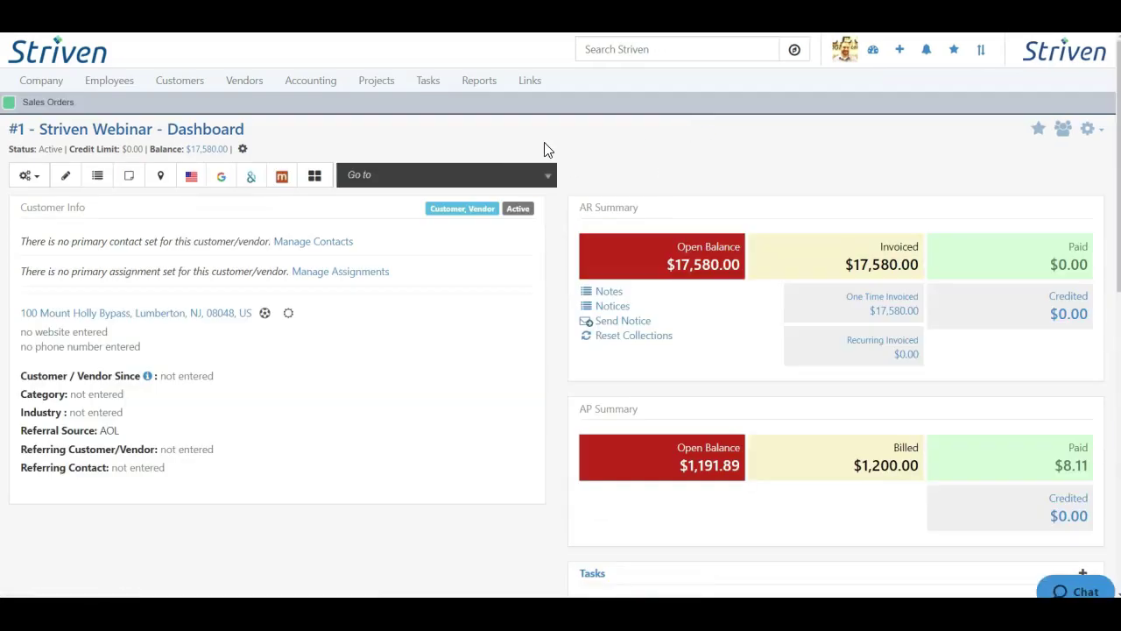
Look over the sections reachable from the customer dashboard, and return to the transactions list.
{"action": "left_click", "coordinate": [544, 176]}
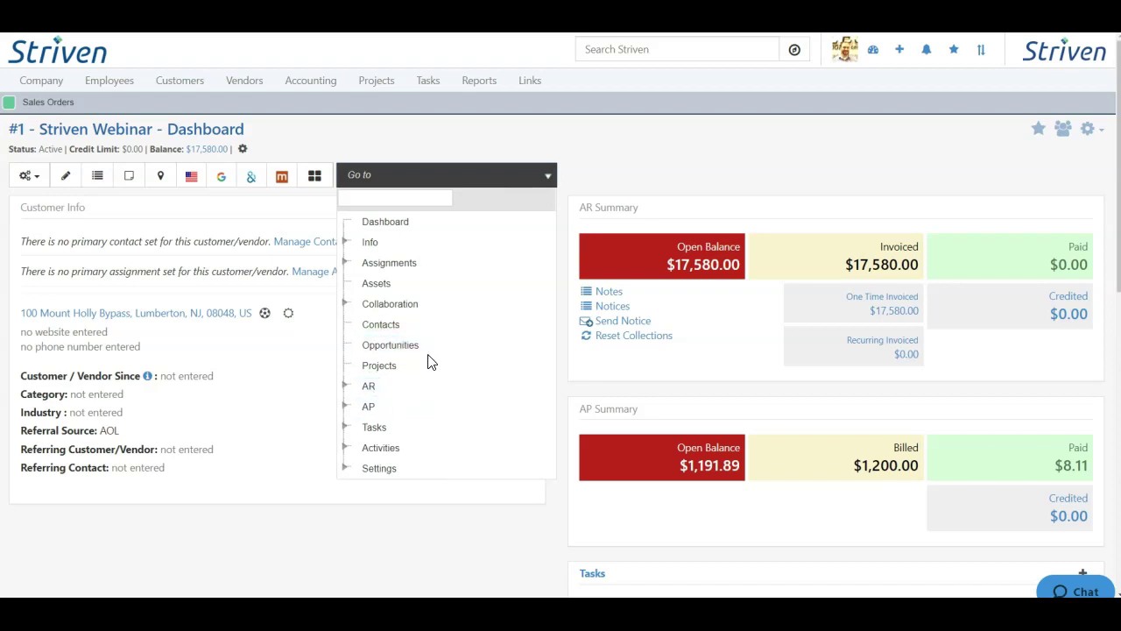
{"action": "left_click", "coordinate": [728, 100]}
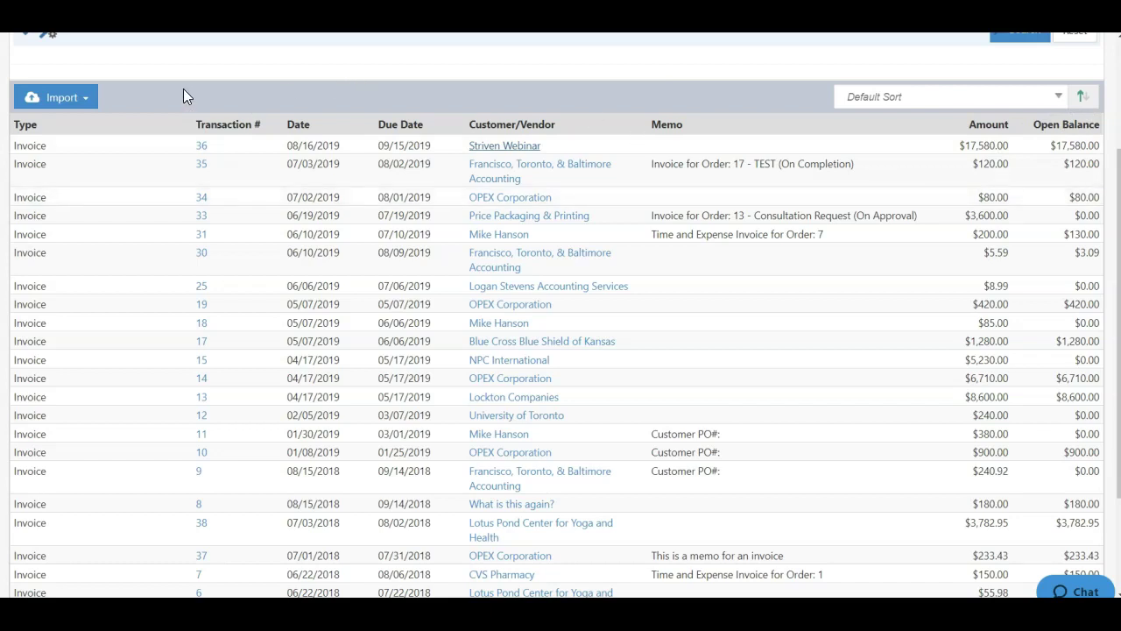
Check which record types can be imported from the transactions list.
{"action": "scroll", "coordinate": [184, 97], "scroll_direction": "up", "scroll_amount": 3}
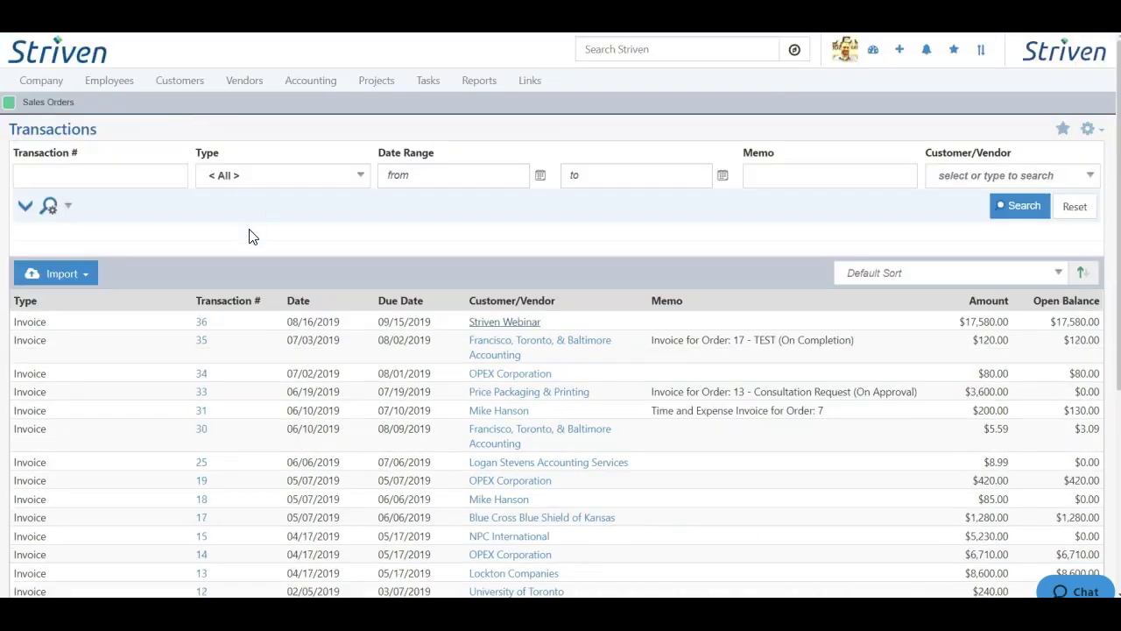
{"action": "left_click", "coordinate": [87, 275]}
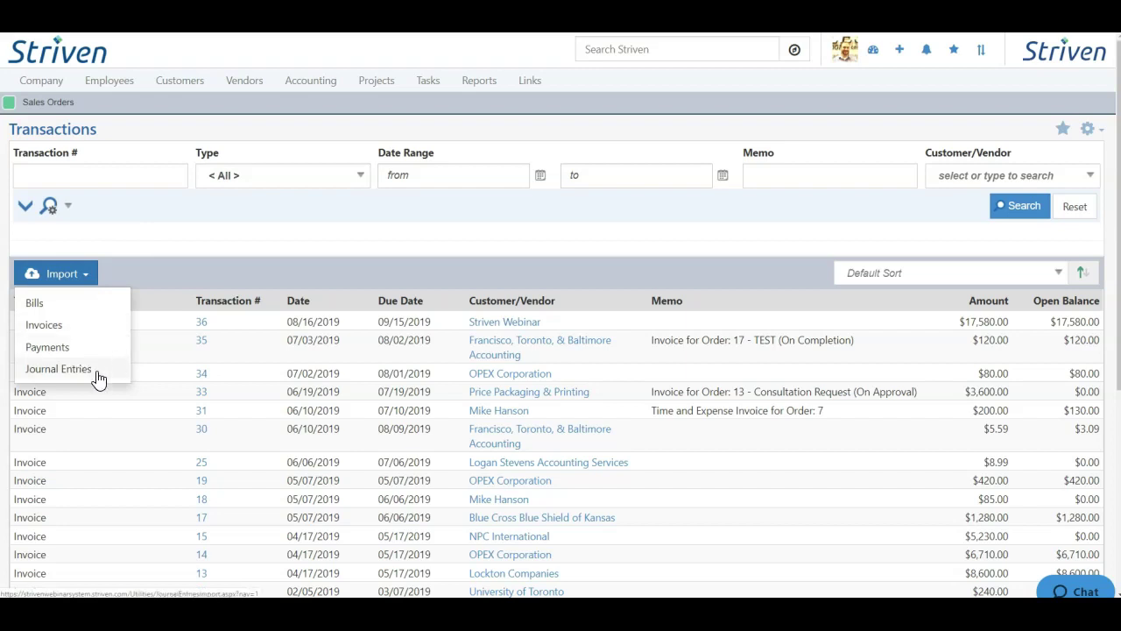
{"action": "left_click", "coordinate": [339, 241]}
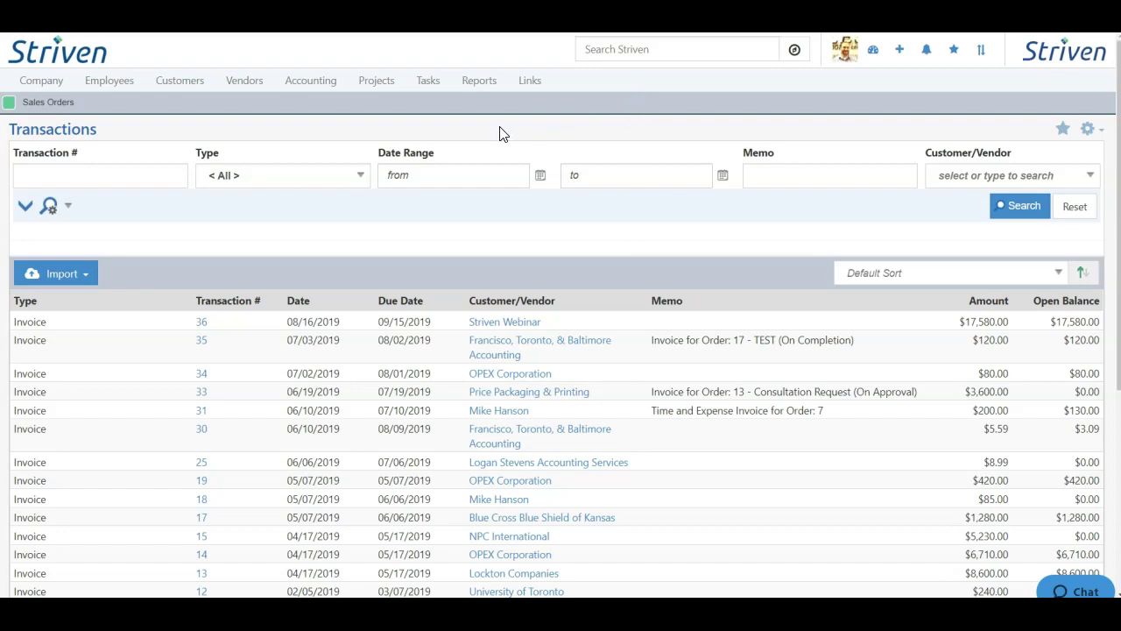
Open a blank customer invoice form and look over its header fields and line-item section.
{"action": "left_click", "coordinate": [175, 85]}
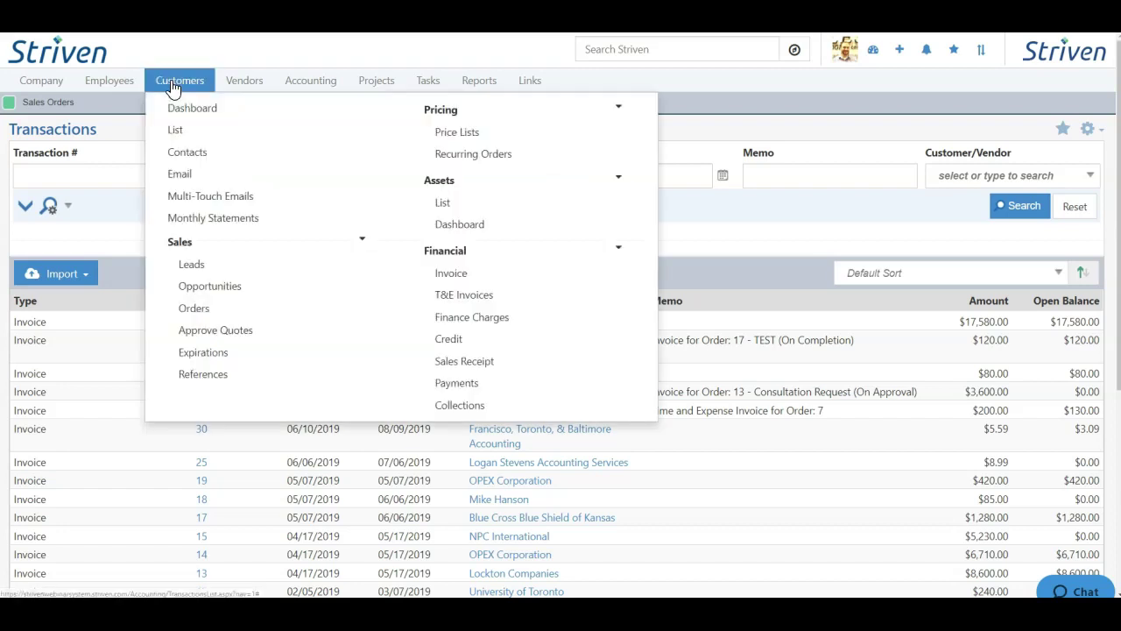
{"action": "left_click", "coordinate": [452, 277]}
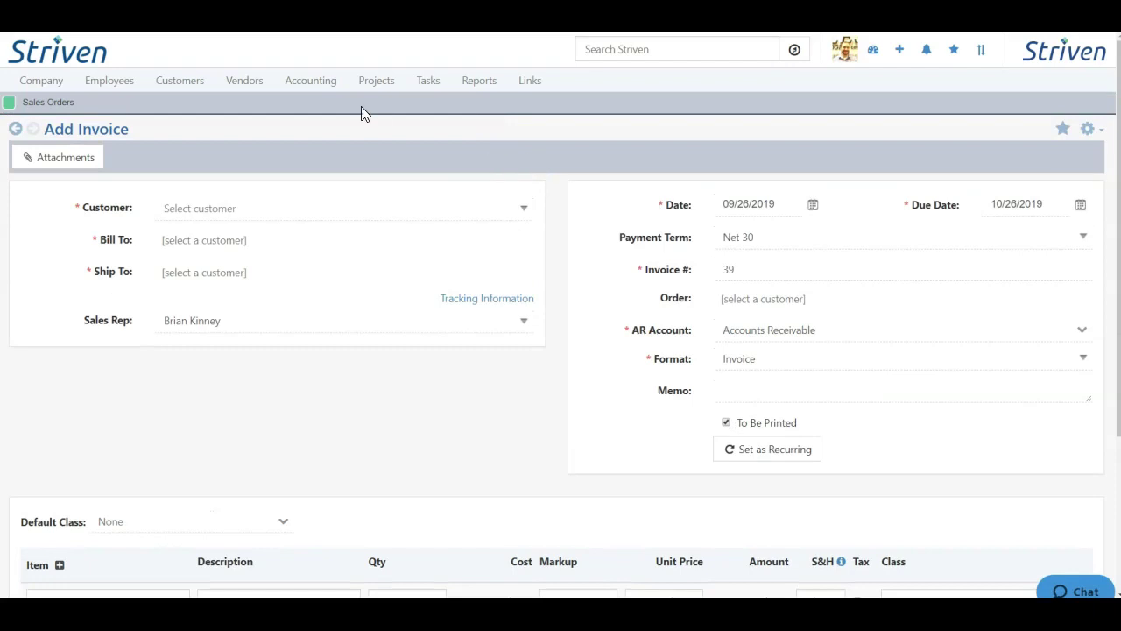
{"action": "left_click", "coordinate": [290, 209]}
{"action": "scroll", "coordinate": [588, 373], "scroll_direction": "down", "scroll_amount": 2}
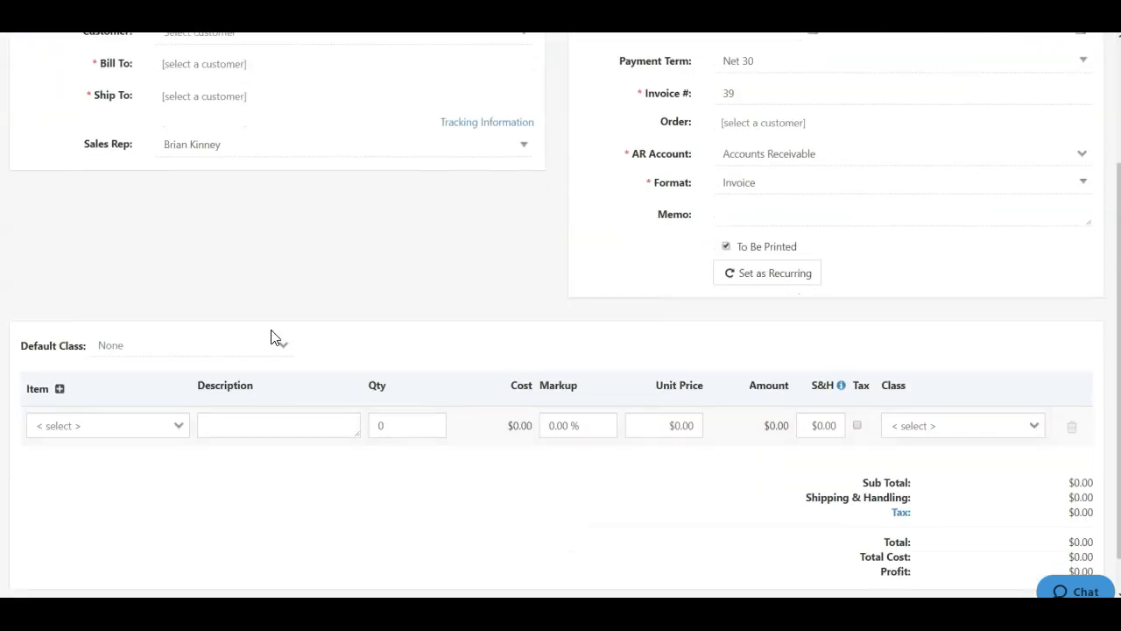
{"action": "scroll", "coordinate": [561, 160], "scroll_direction": "up", "scroll_amount": 2}
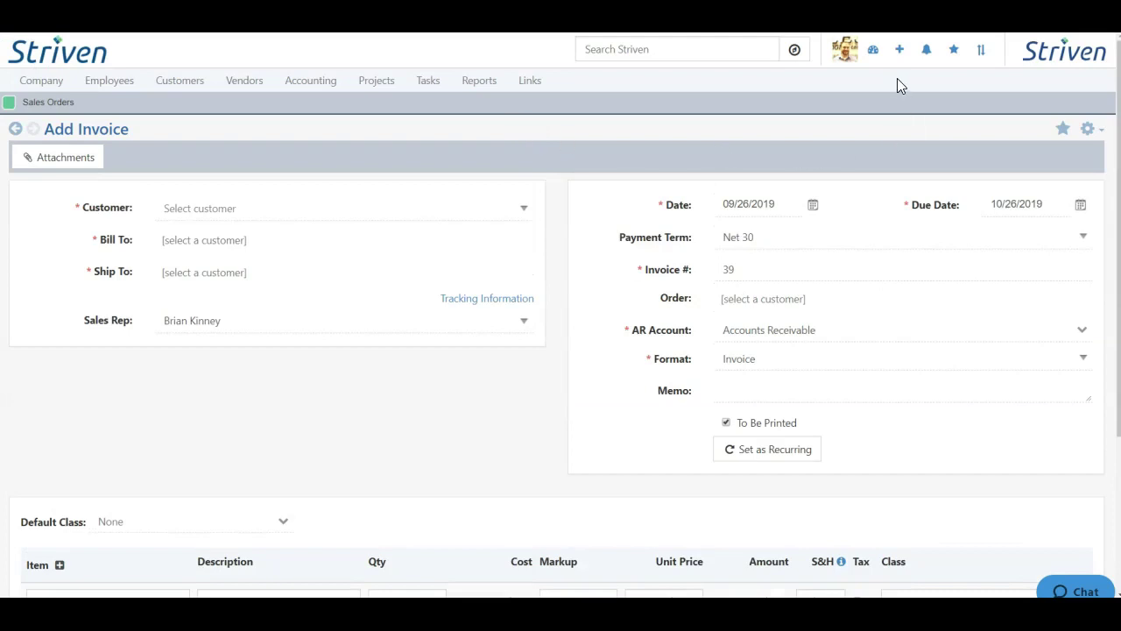
Start a new invoice through the quick-create shortcuts and set its customer to Price Packaging & Printing.
{"action": "left_click", "coordinate": [900, 53]}
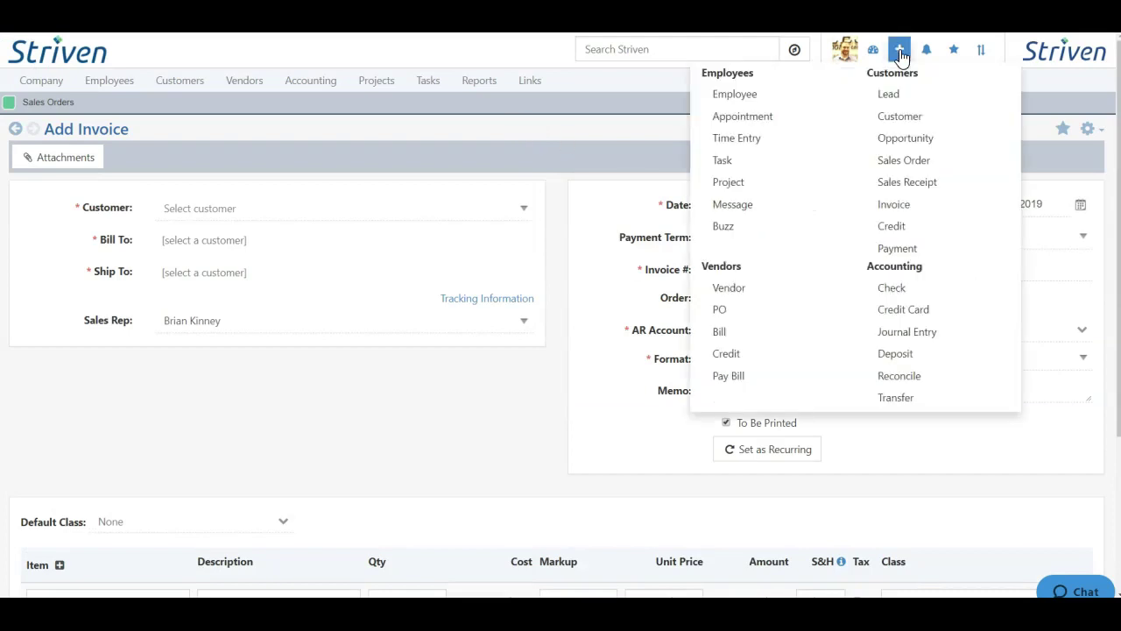
{"action": "left_click", "coordinate": [902, 210]}
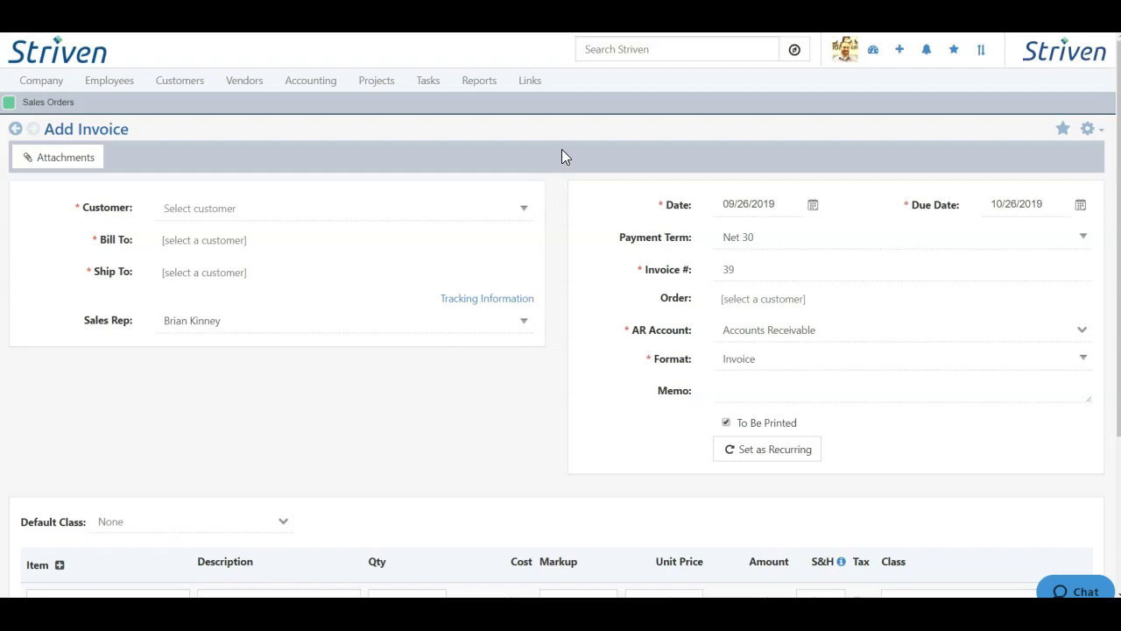
{"action": "left_click", "coordinate": [231, 209]}
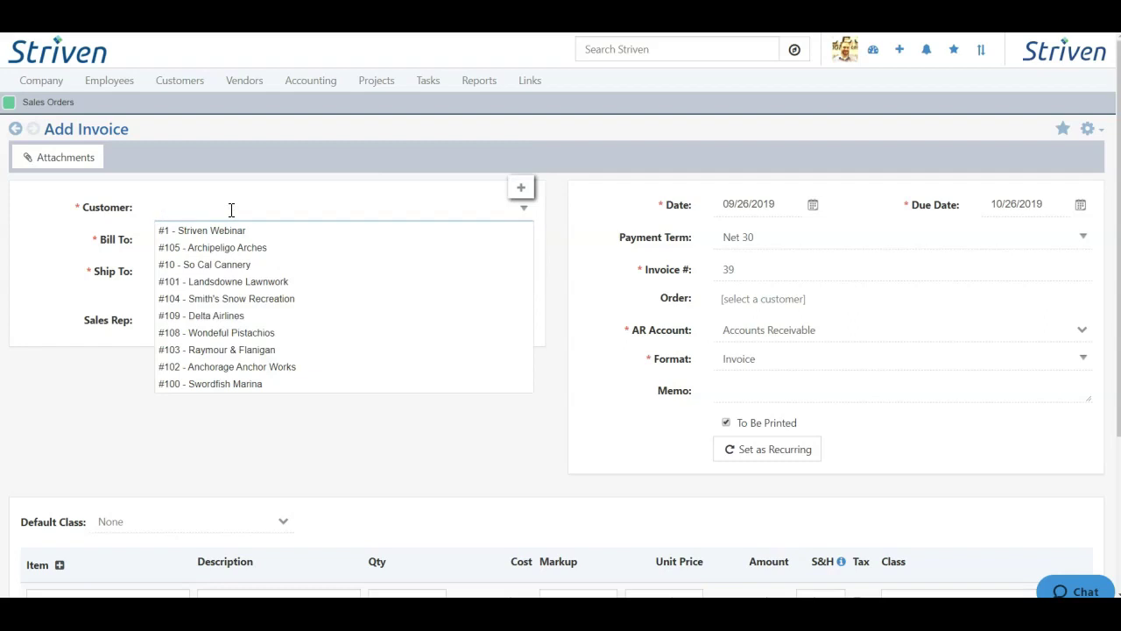
{"action": "type", "text": "price"}
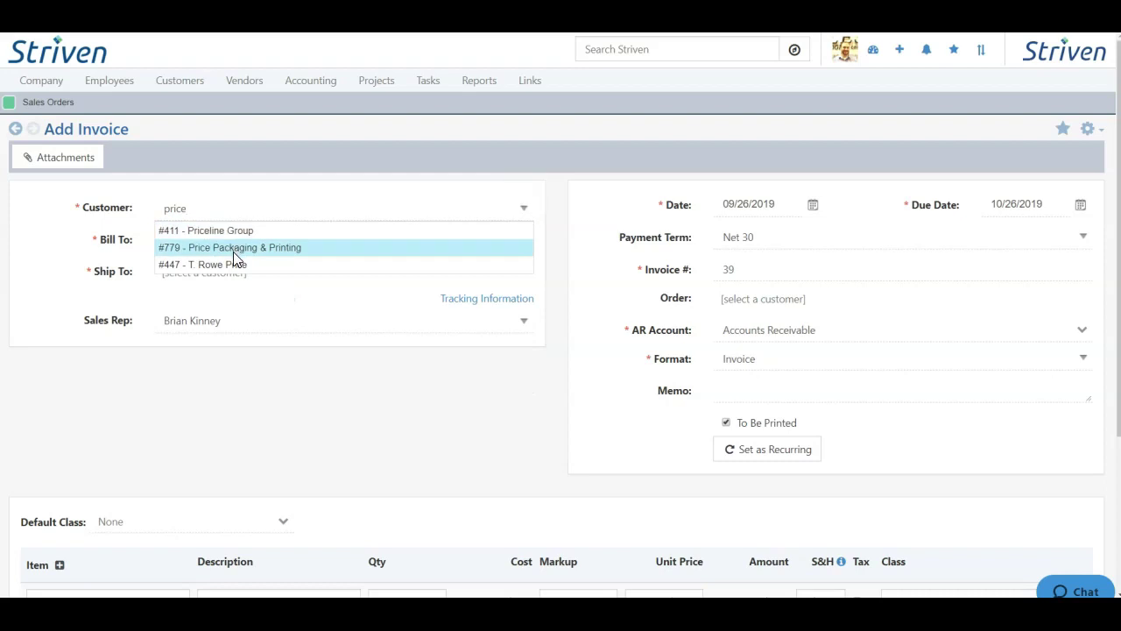
{"action": "left_click", "coordinate": [233, 251]}
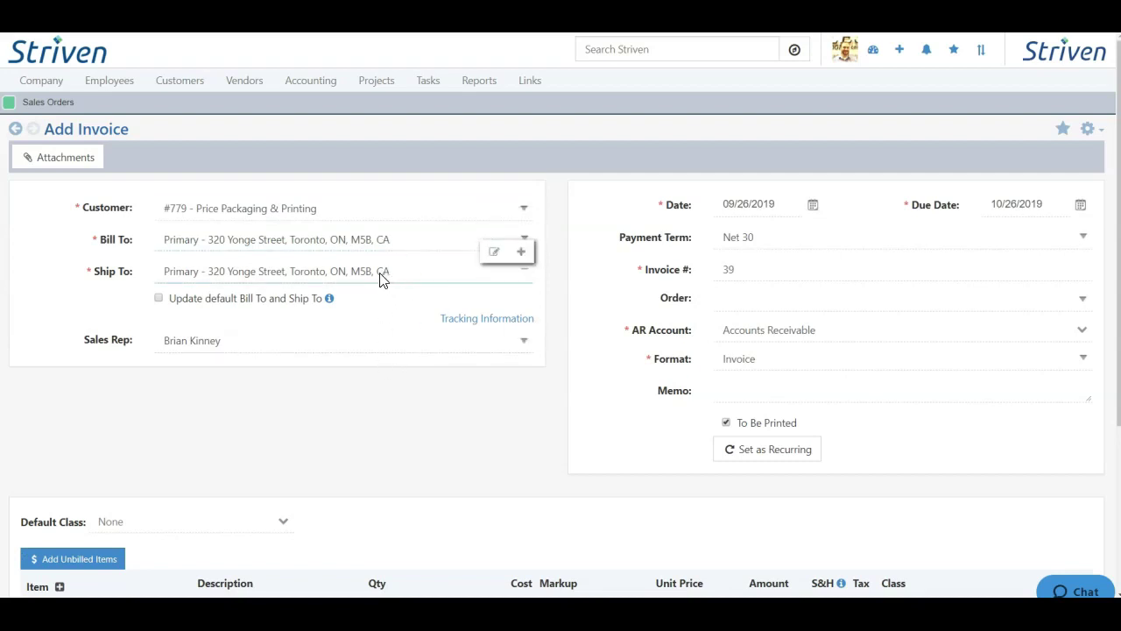
Set the invoice's Ship To to the customer's Yonkers address and enable updating the default Bill To and Ship To.
{"action": "left_click", "coordinate": [250, 276]}
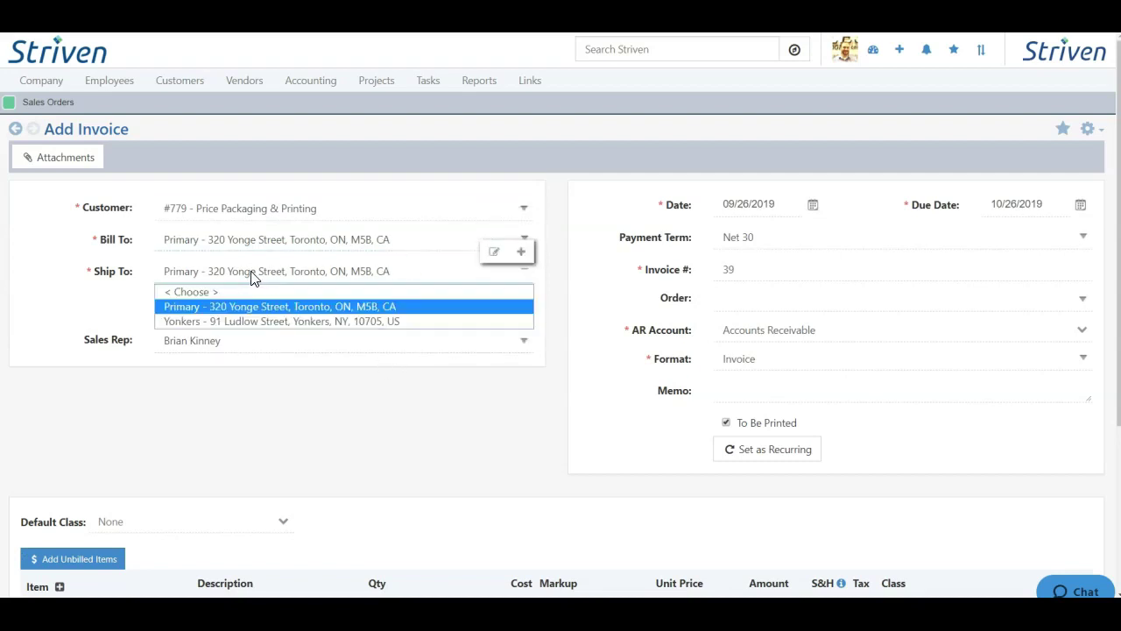
{"action": "left_click", "coordinate": [281, 322]}
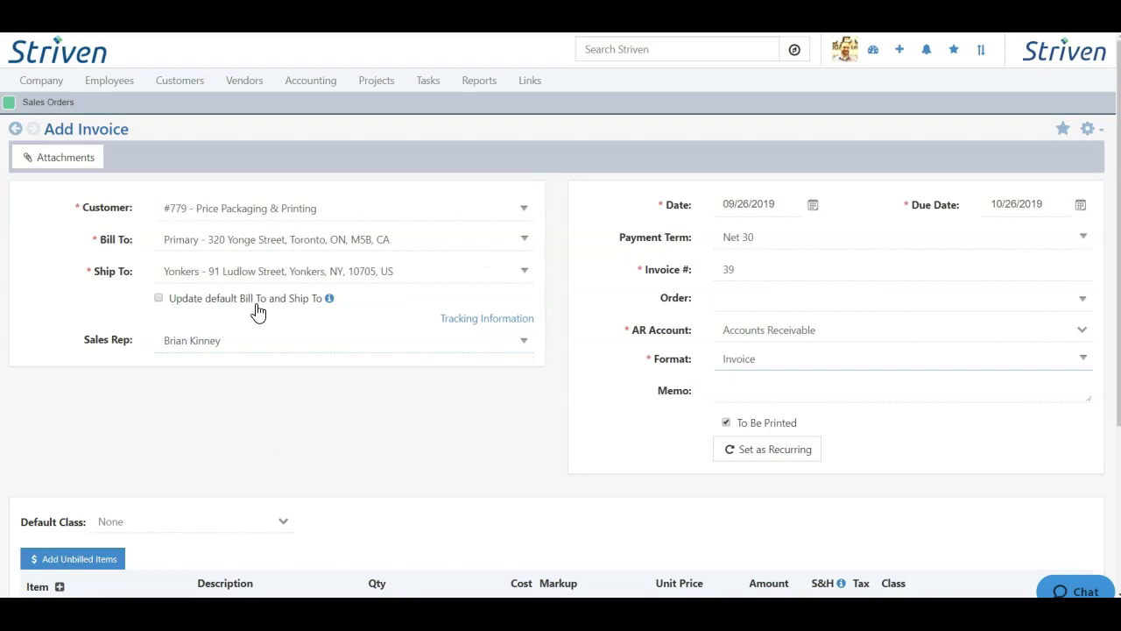
{"action": "left_click", "coordinate": [159, 299]}
Show the invoice's tracking information and look through the available Ship Via carriers.
{"action": "left_click", "coordinate": [498, 320]}
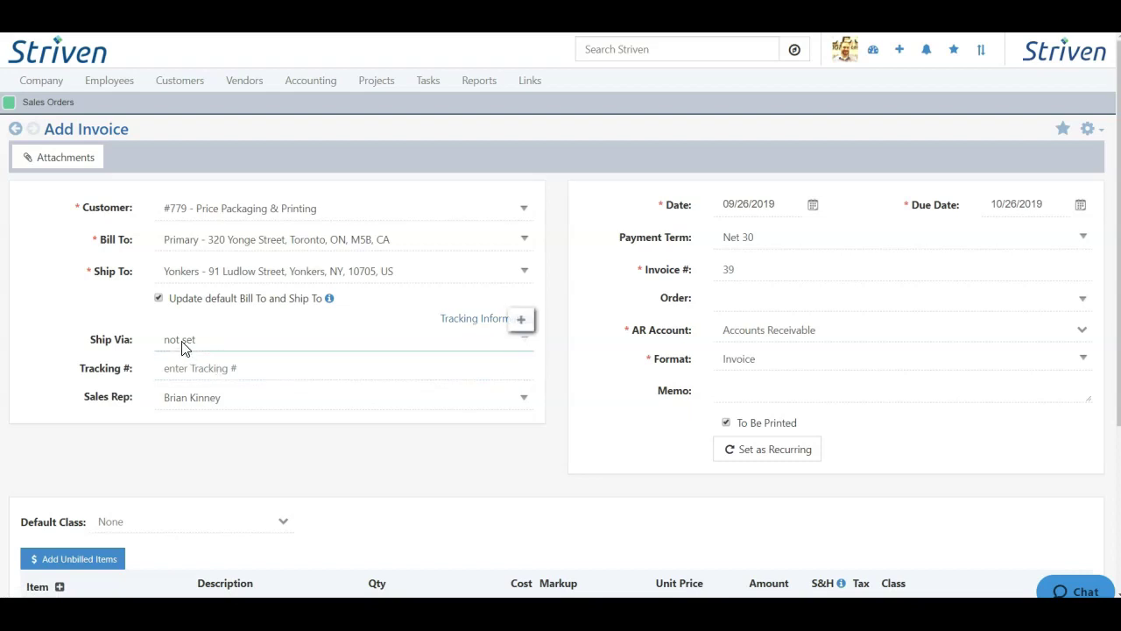
{"action": "left_click", "coordinate": [182, 341]}
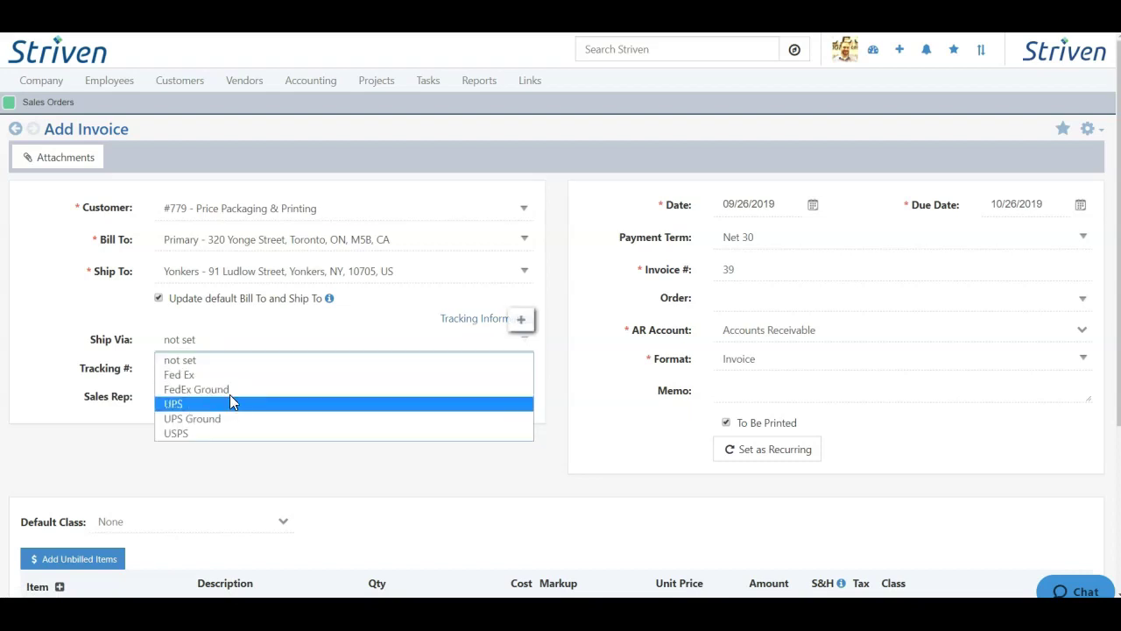
{"action": "left_click", "coordinate": [104, 473]}
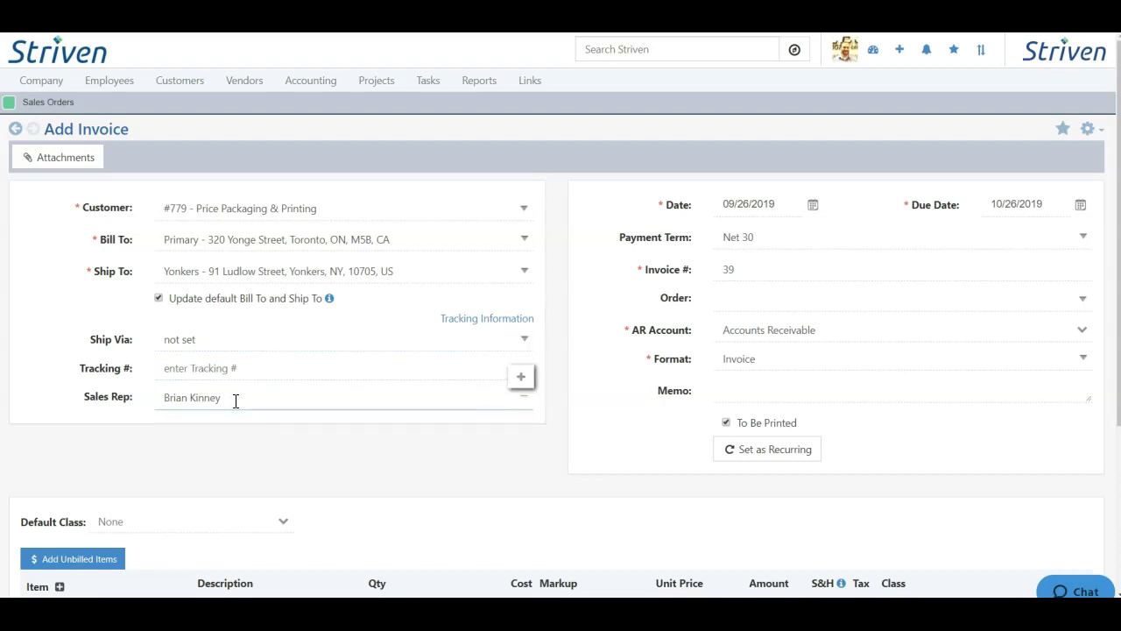
Clear the invoice's Sales Rep and choose the same sales representative again.
{"action": "left_click_drag", "start_coordinate": [244, 400], "coordinate": [118, 406]}
{"action": "key", "text": "BackSpace"}
{"action": "scroll", "coordinate": [245, 447], "scroll_direction": "down", "scroll_amount": 3}
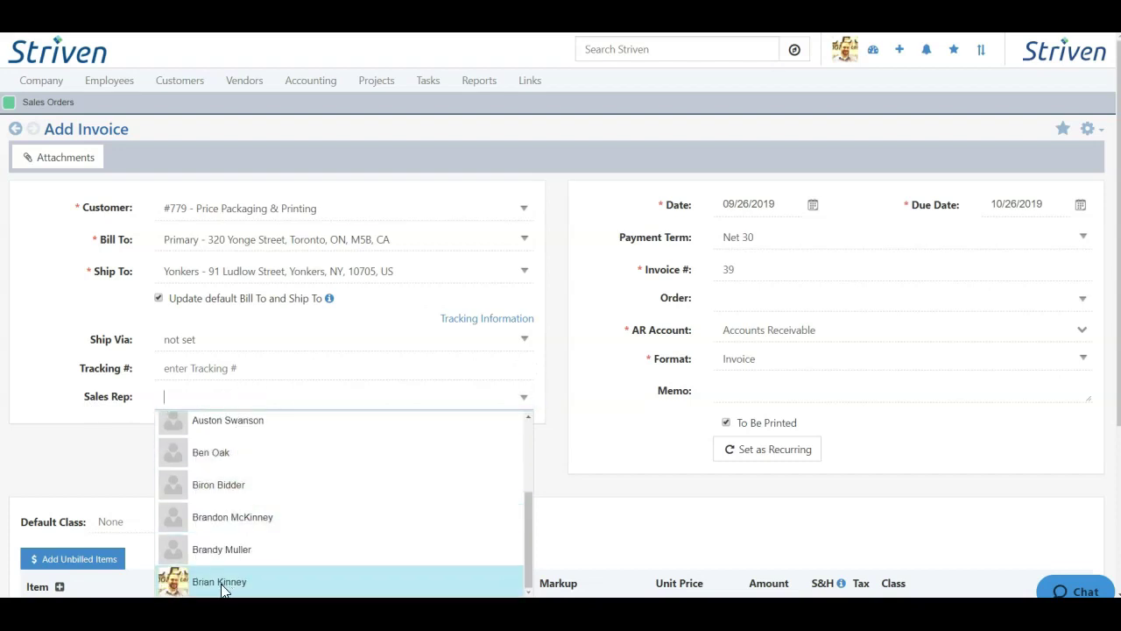
{"action": "left_click", "coordinate": [222, 589]}
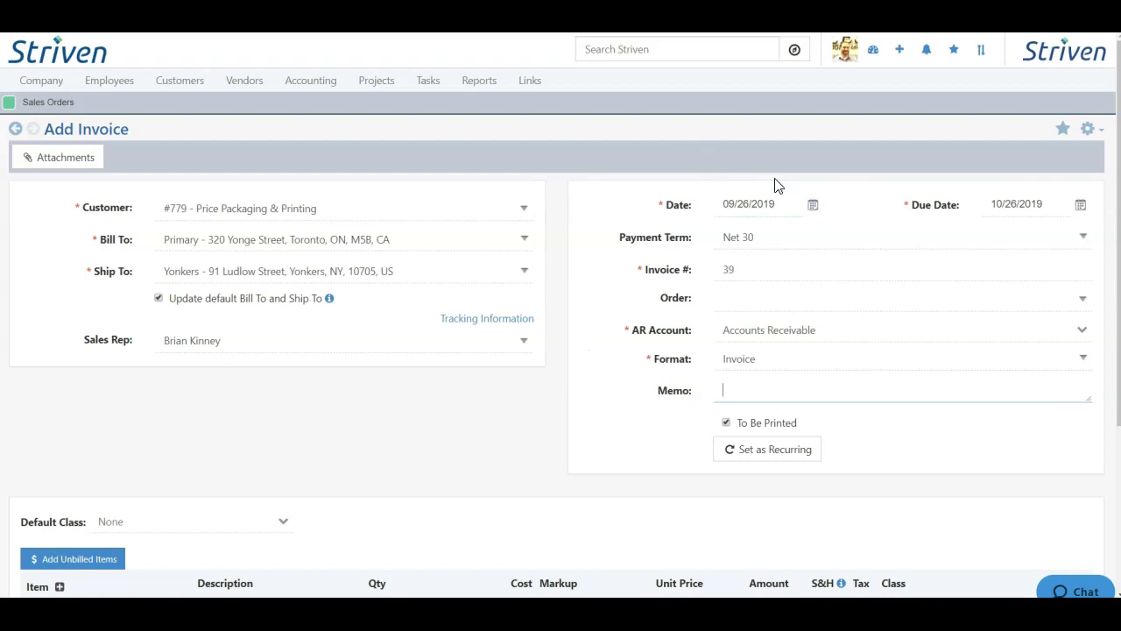
Set the invoice date to 09/25/2019 and the payment term to Net 10.
{"action": "left_click", "coordinate": [813, 206]}
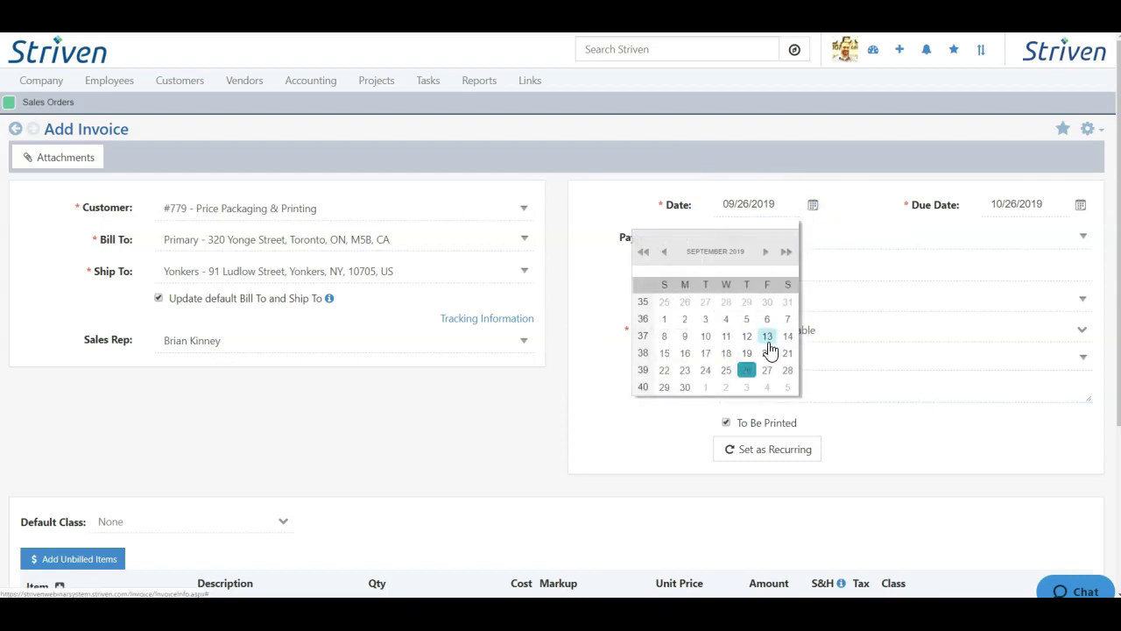
{"action": "left_click", "coordinate": [726, 371]}
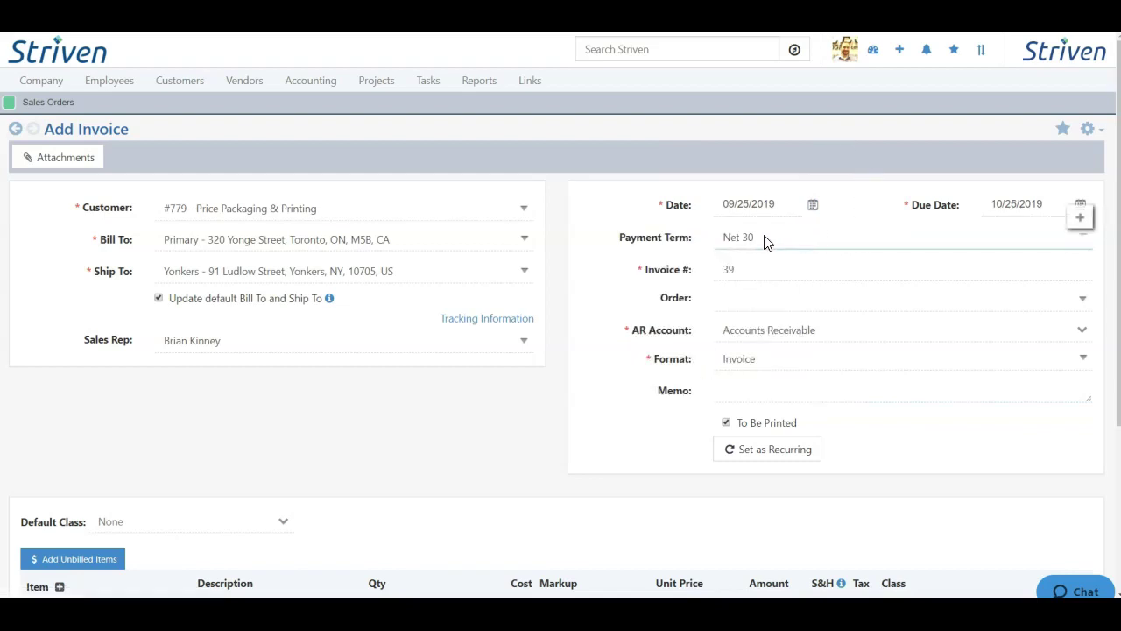
{"action": "left_click", "coordinate": [732, 242]}
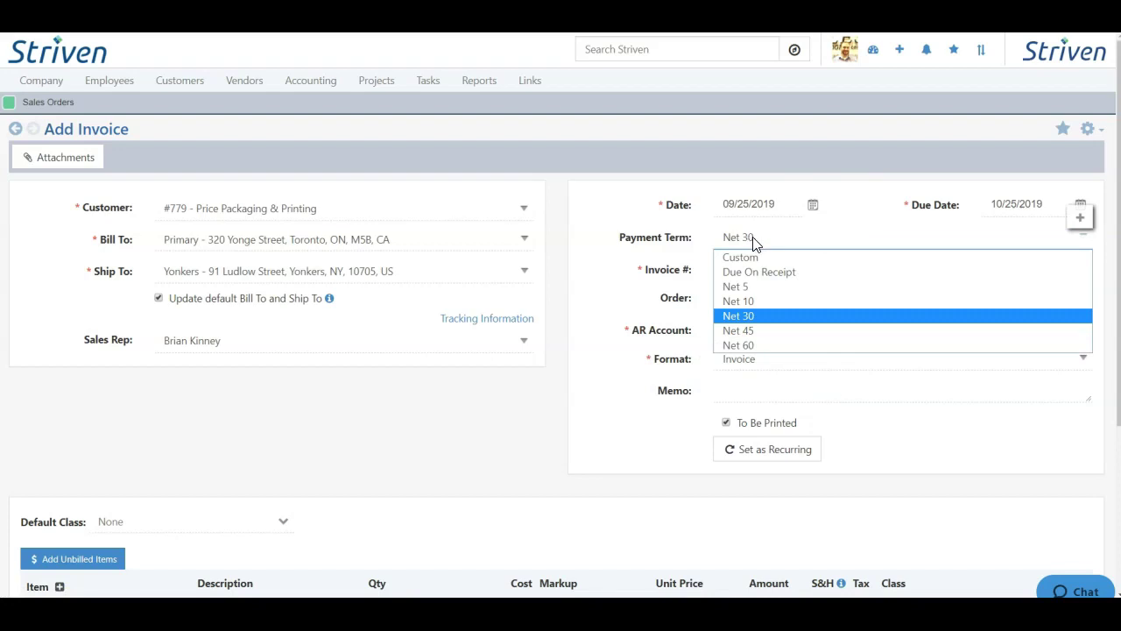
{"action": "left_click", "coordinate": [747, 302]}
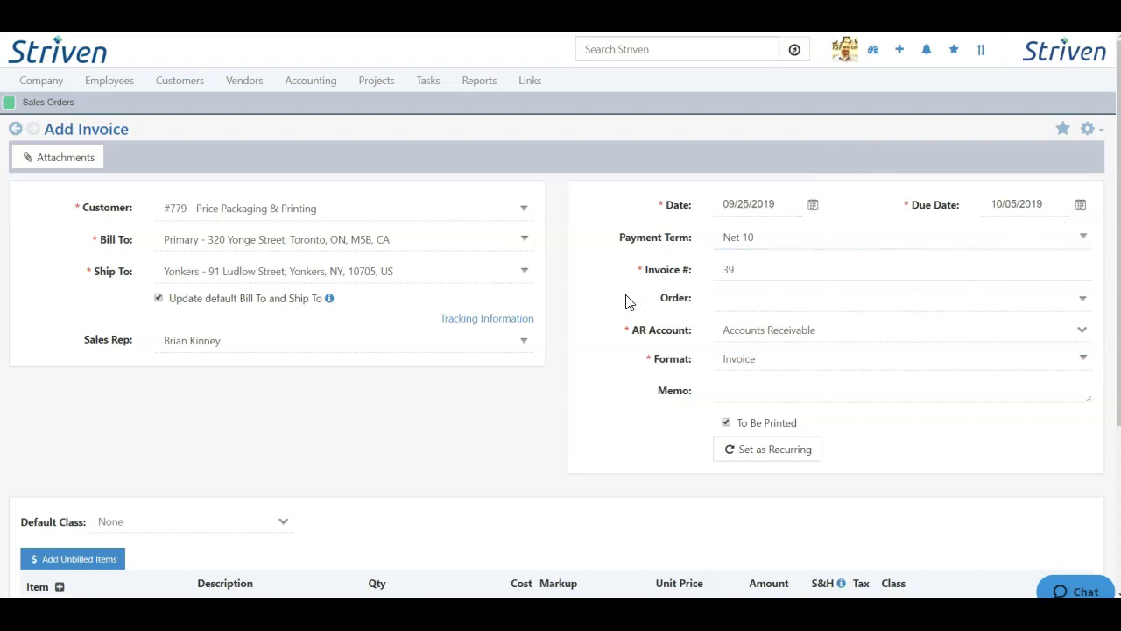
Set the invoice number to 40 and link the invoice to the approved Consultation Request order.
{"action": "double_click", "coordinate": [741, 270]}
{"action": "type", "text": "40"}
{"action": "left_click", "coordinate": [725, 294]}
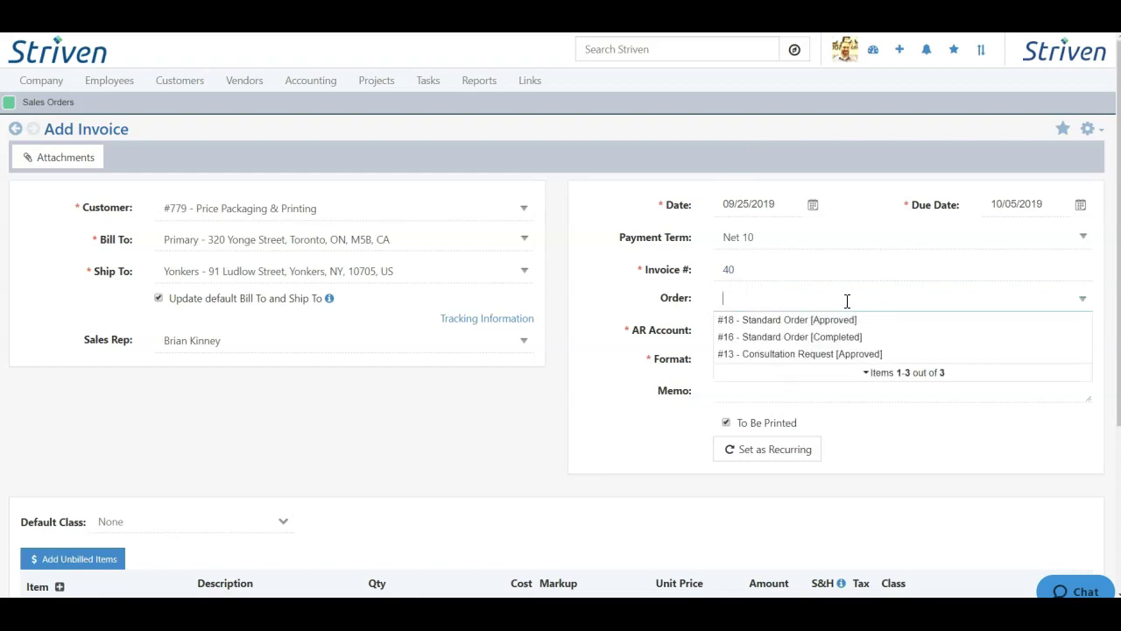
{"action": "left_click", "coordinate": [797, 356]}
{"action": "left_click", "coordinate": [617, 389]}
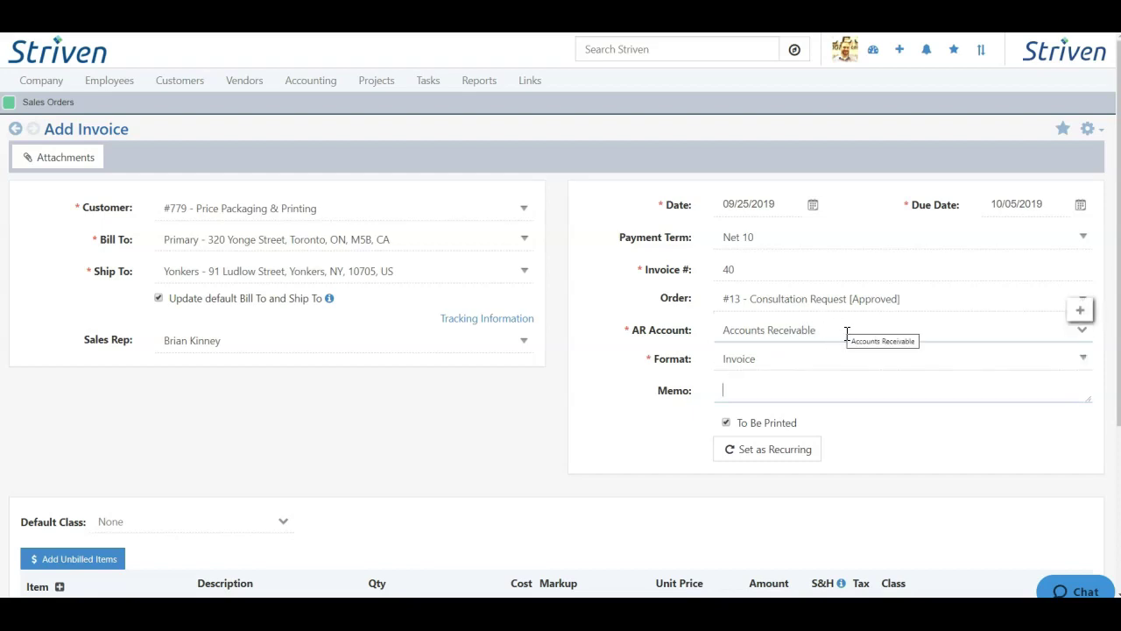
Change the invoice's AR Account to Accounts Receivable - Intl.
{"action": "left_click", "coordinate": [744, 340]}
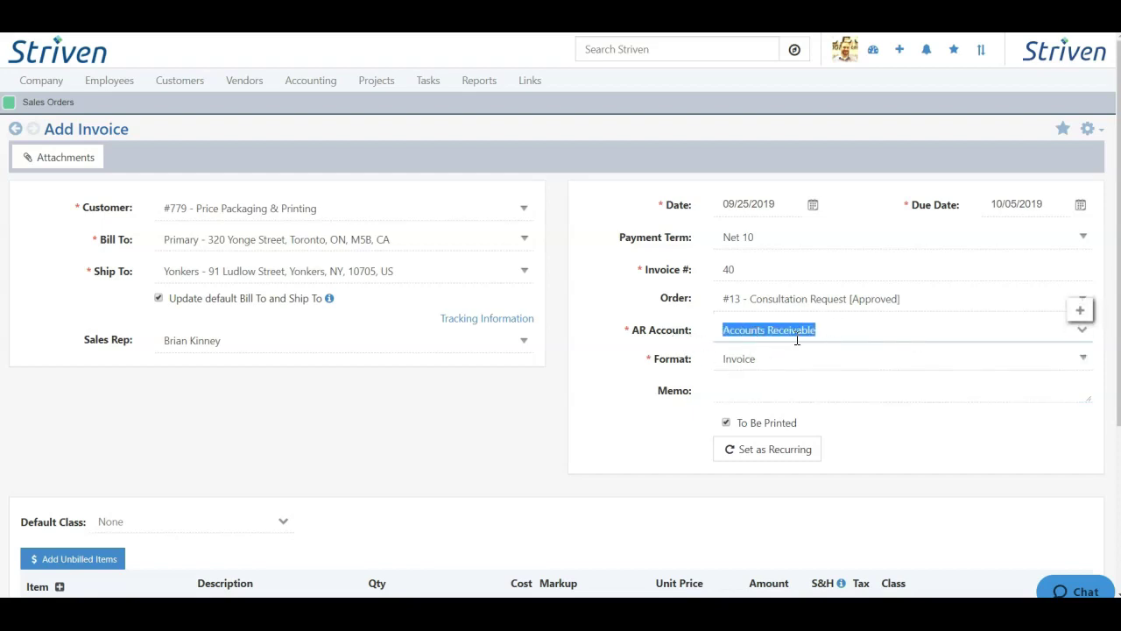
{"action": "key", "text": "BackSpace"}
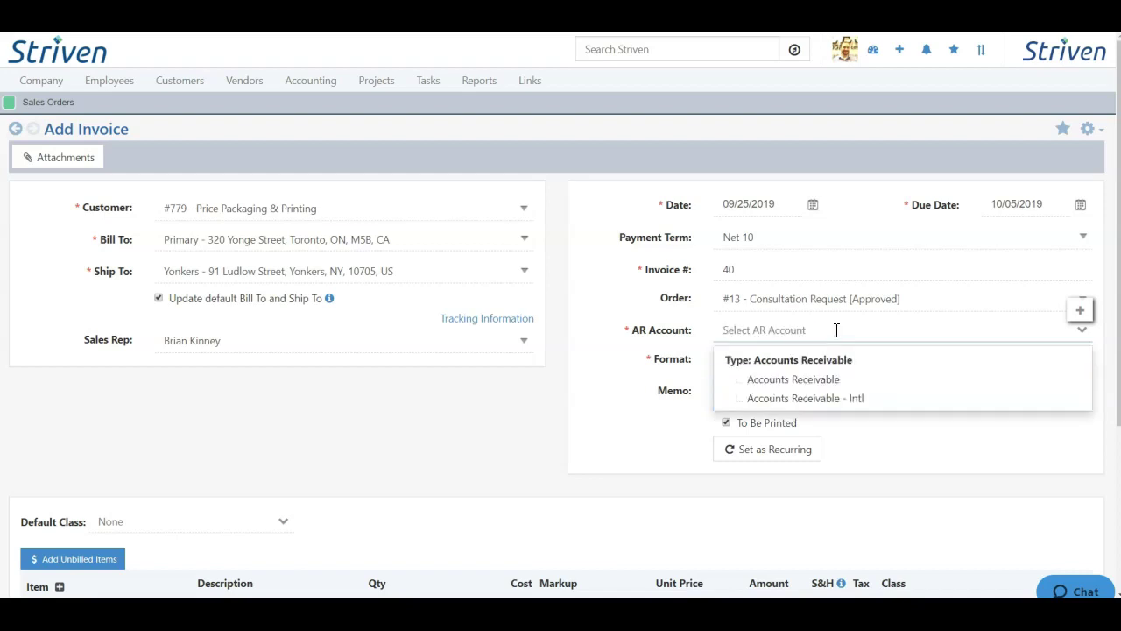
{"action": "left_click", "coordinate": [806, 399]}
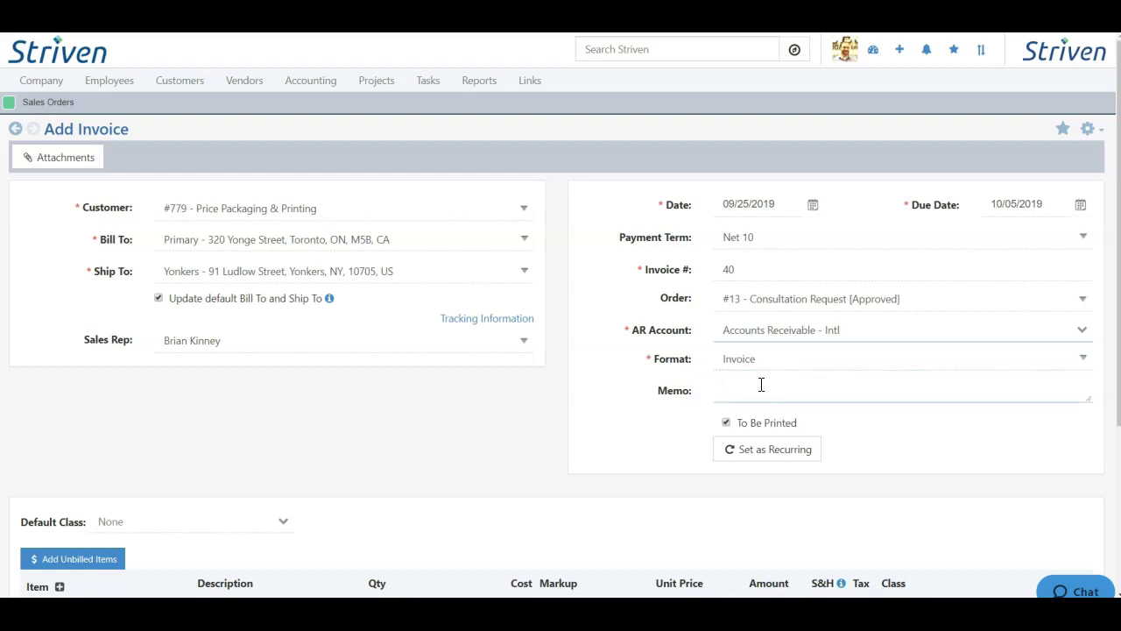
Add Gravel as the invoice's first line item and set its inventory location to Philadelphia, PA.
{"action": "scroll", "coordinate": [656, 406], "scroll_direction": "down", "scroll_amount": 3}
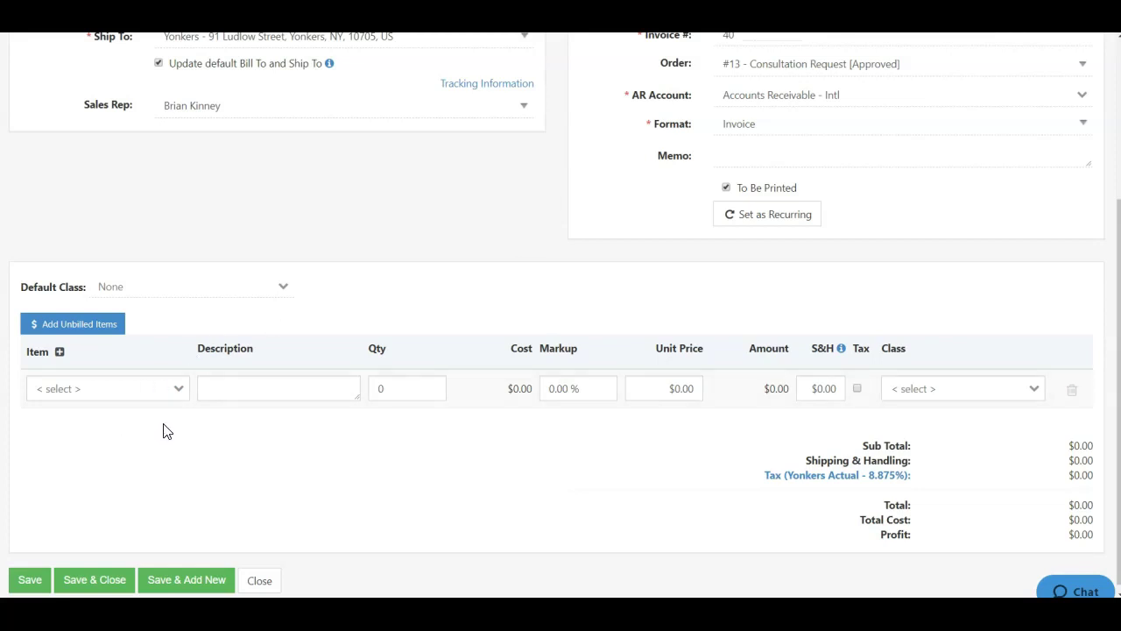
{"action": "left_click", "coordinate": [100, 389]}
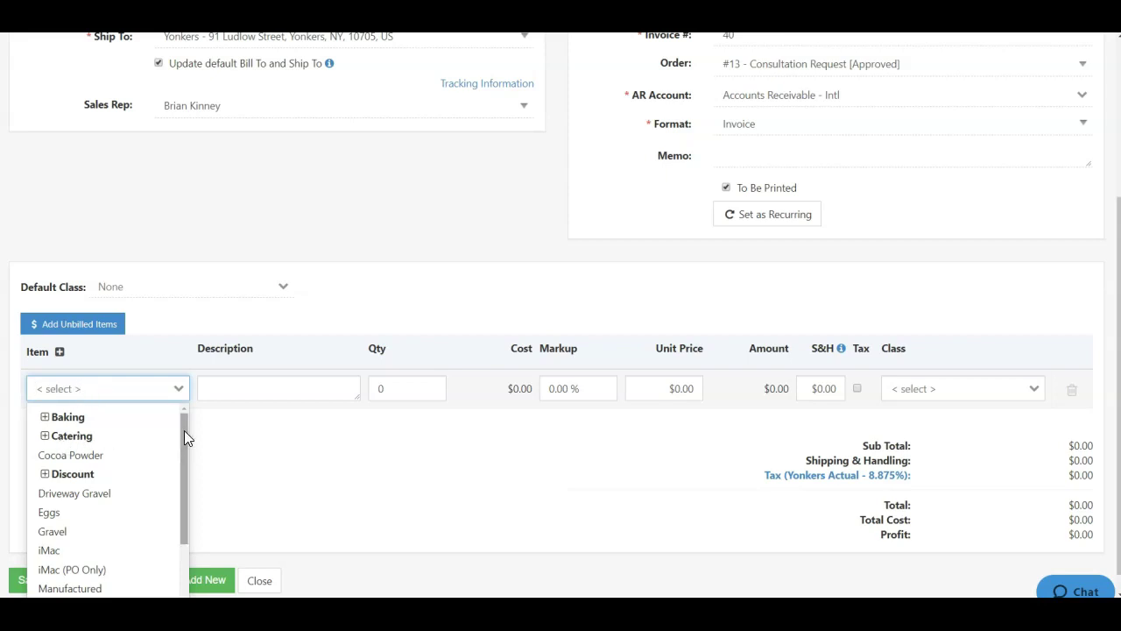
{"action": "left_click_drag", "start_coordinate": [184, 430], "coordinate": [181, 453]}
{"action": "left_click", "coordinate": [52, 495]}
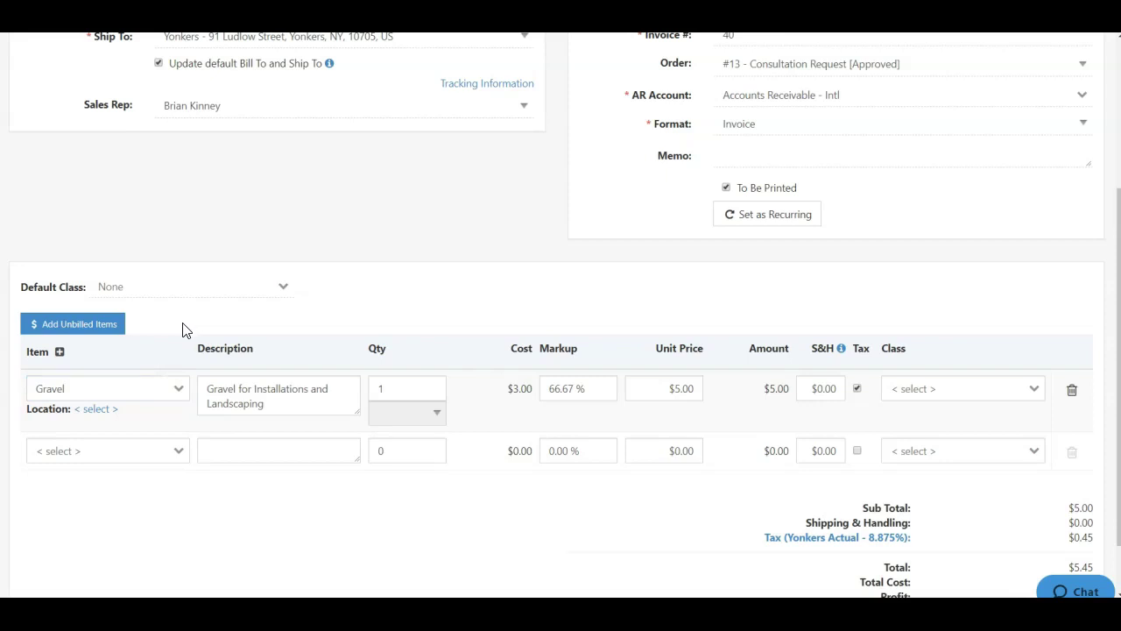
{"action": "left_click", "coordinate": [97, 409]}
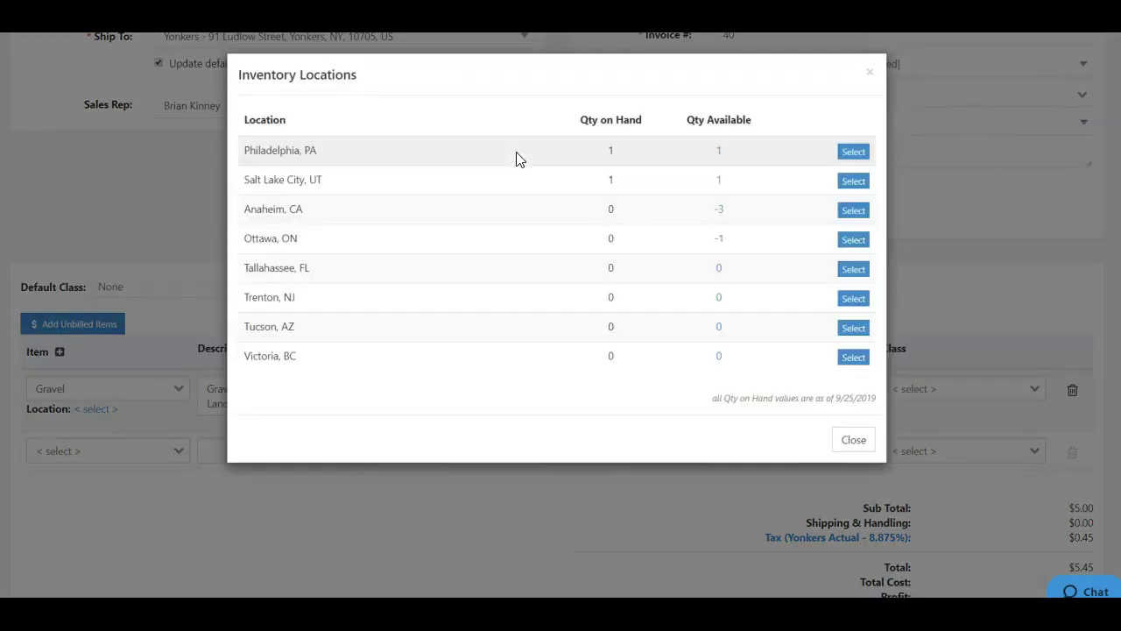
{"action": "left_click", "coordinate": [852, 155]}
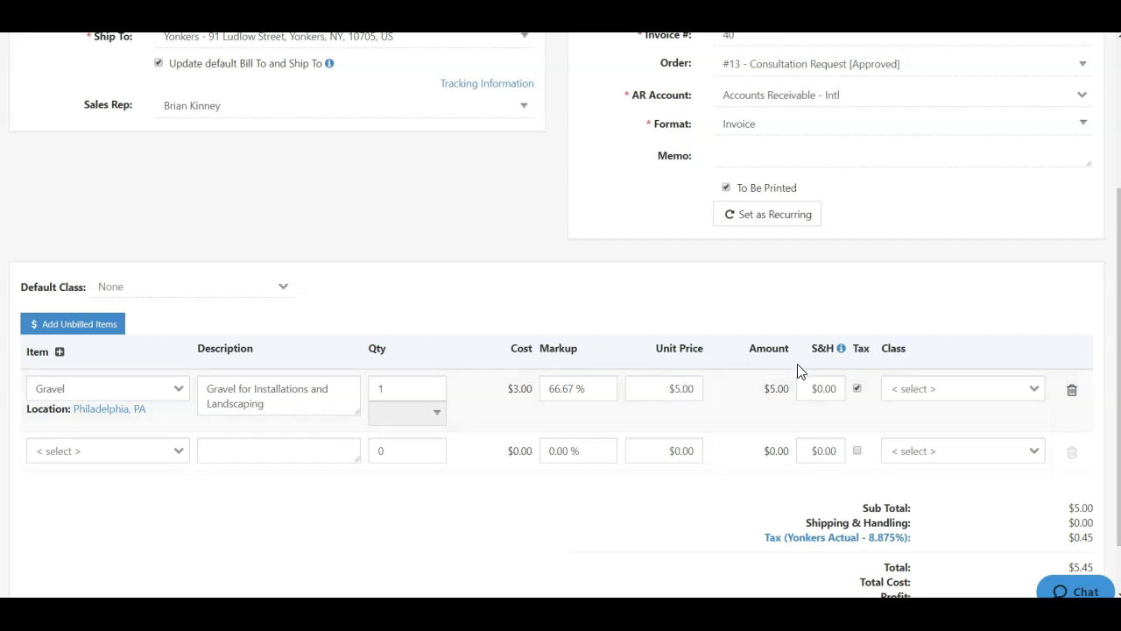
Make the Gravel line item non-taxable and assign it the Burlington class.
{"action": "left_click", "coordinate": [857, 389]}
{"action": "left_click", "coordinate": [932, 388]}
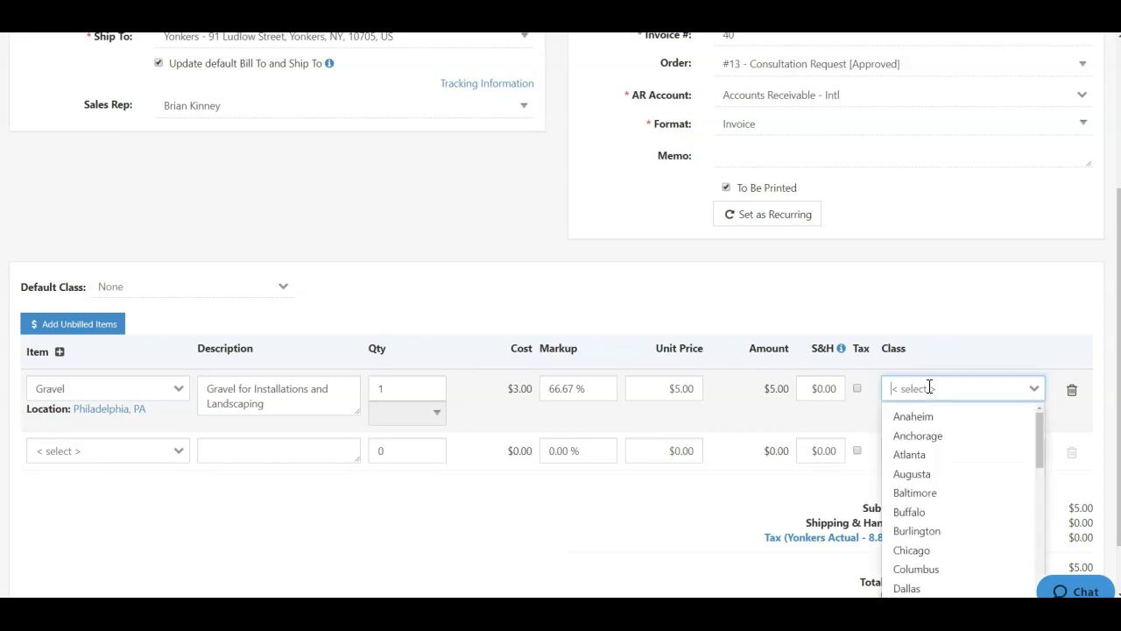
{"action": "left_click", "coordinate": [924, 534]}
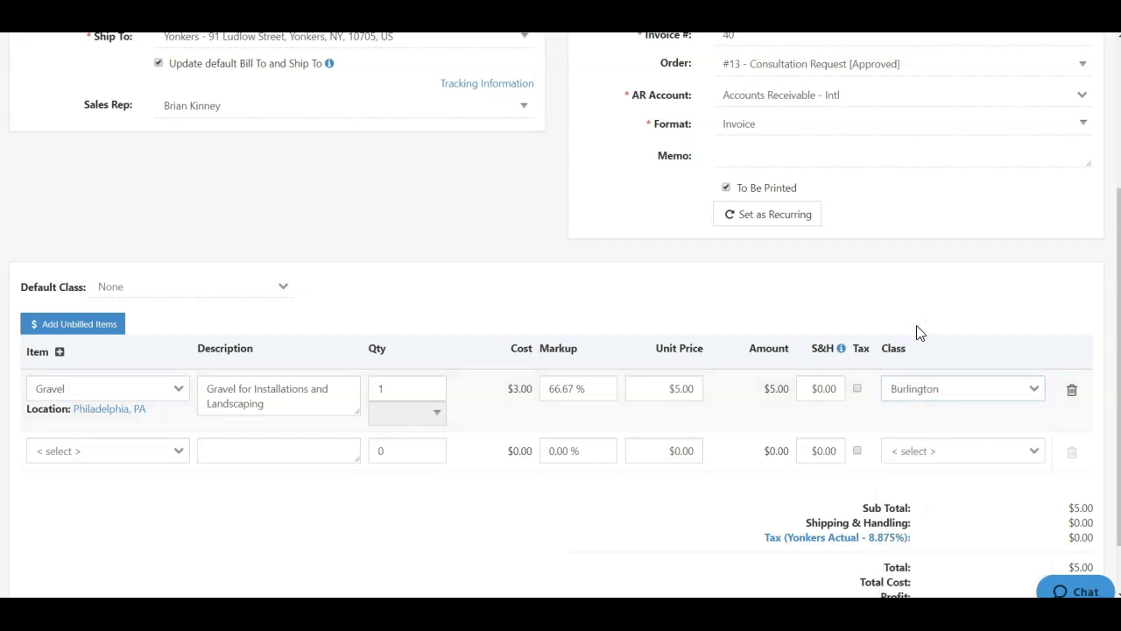
Save the invoice and dismiss the success notification.
{"action": "scroll", "coordinate": [905, 324], "scroll_direction": "down", "scroll_amount": 1}
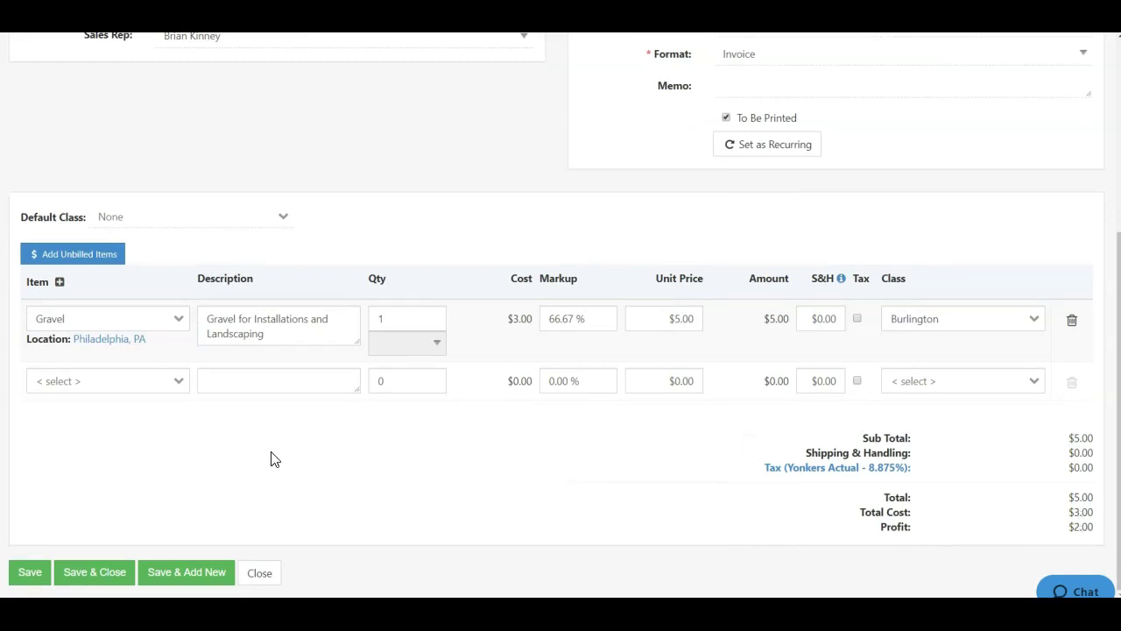
{"action": "left_click", "coordinate": [29, 574]}
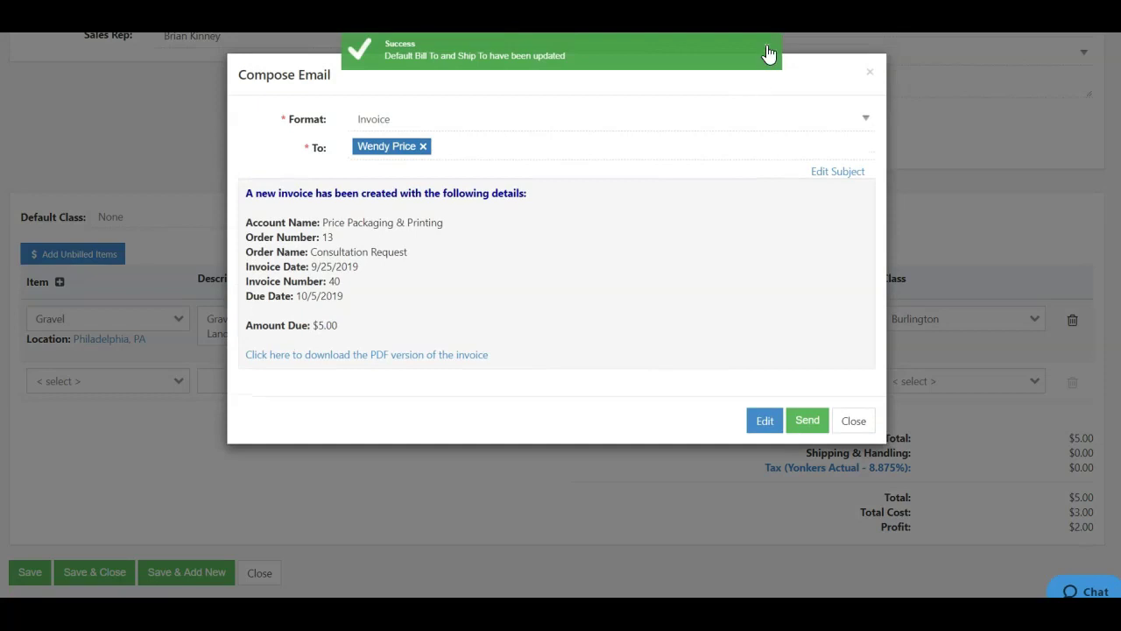
{"action": "left_click", "coordinate": [768, 55]}
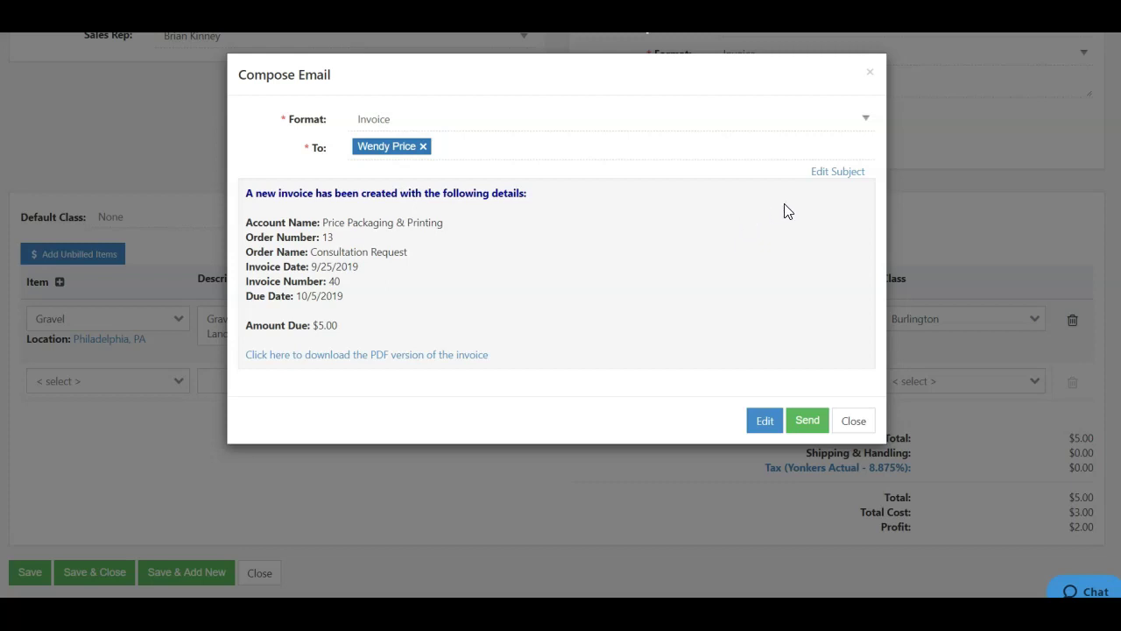
Review the invoice email's subject and editable body template, preview the message, and close it without sending.
{"action": "left_click", "coordinate": [838, 173]}
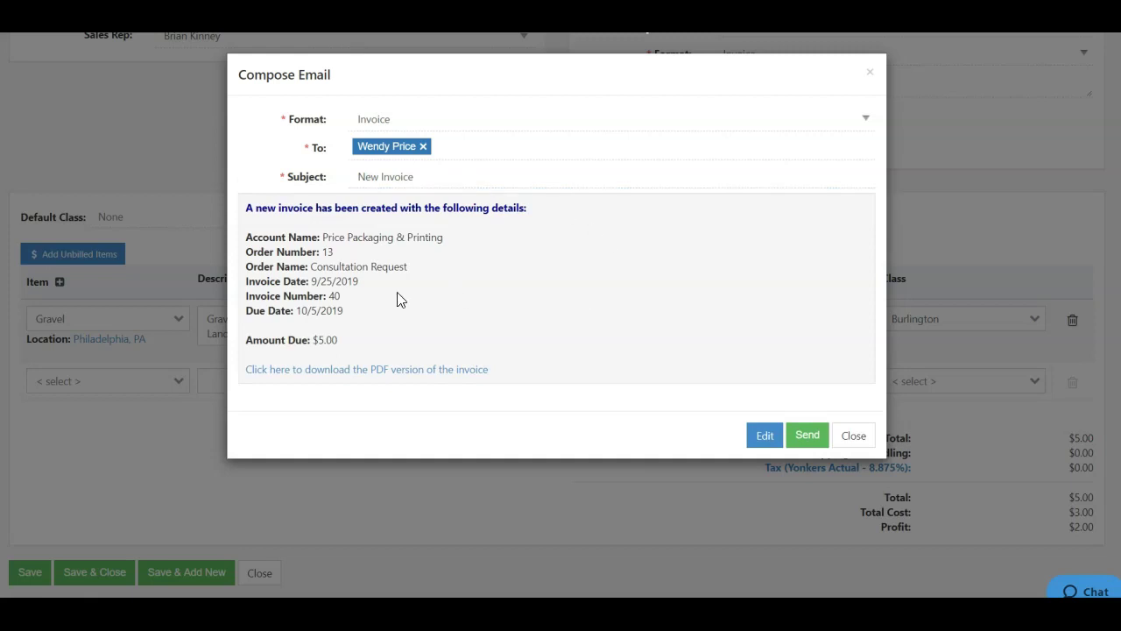
{"action": "left_click", "coordinate": [765, 438]}
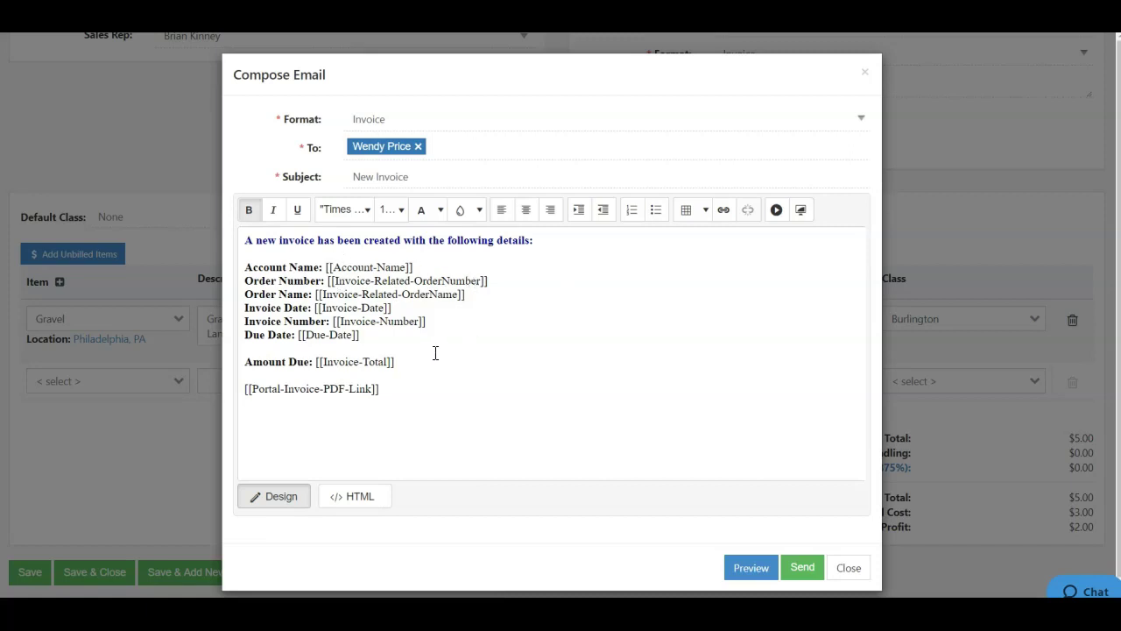
{"action": "left_click", "coordinate": [751, 567]}
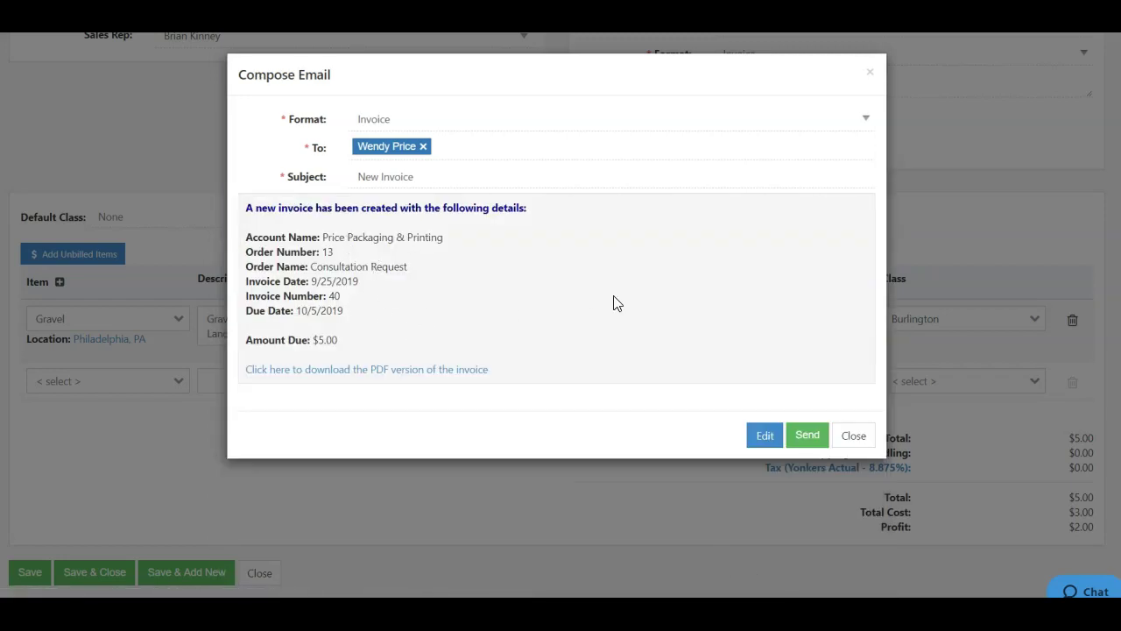
{"action": "left_click", "coordinate": [863, 446]}
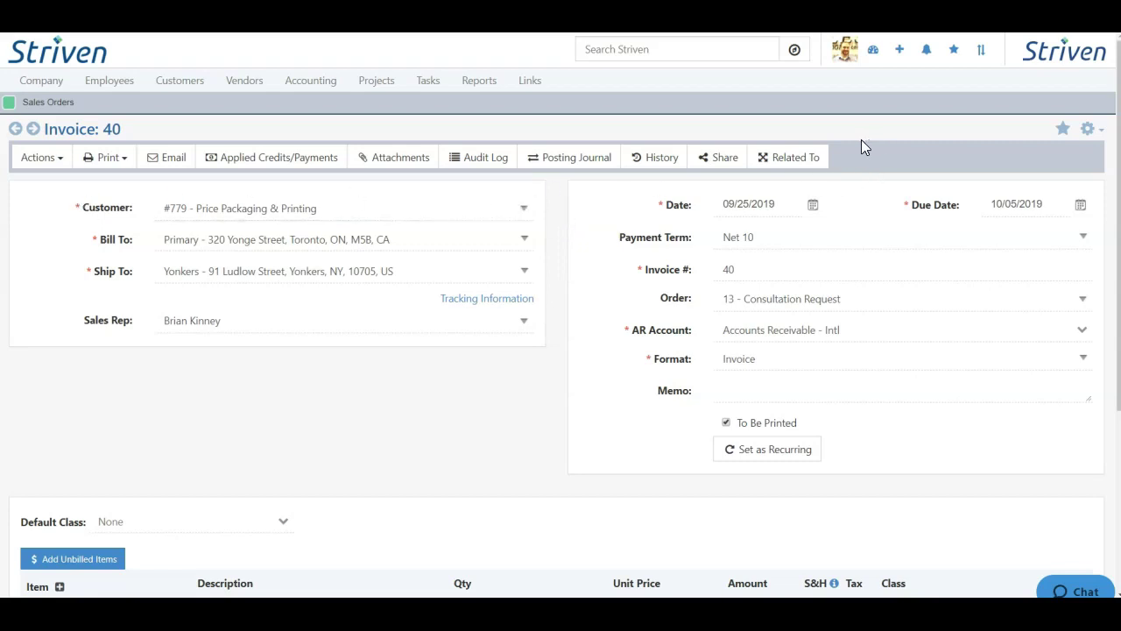
Examine the saved invoice's related transactions and audit log, and check which actions are available for it.
{"action": "left_click", "coordinate": [785, 160]}
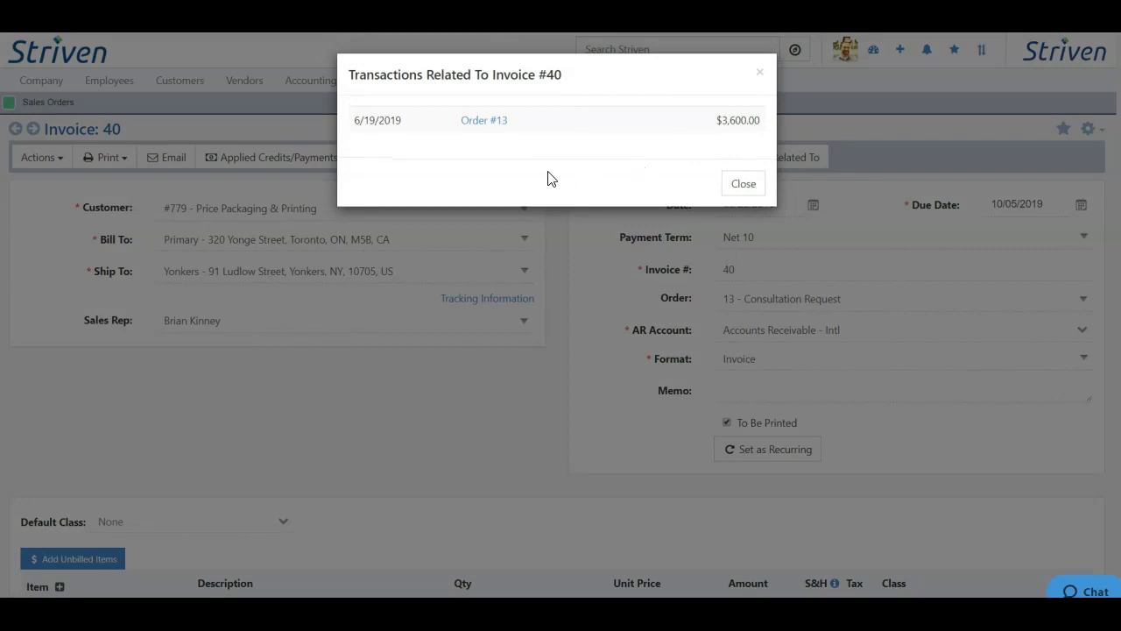
{"action": "left_click", "coordinate": [740, 185]}
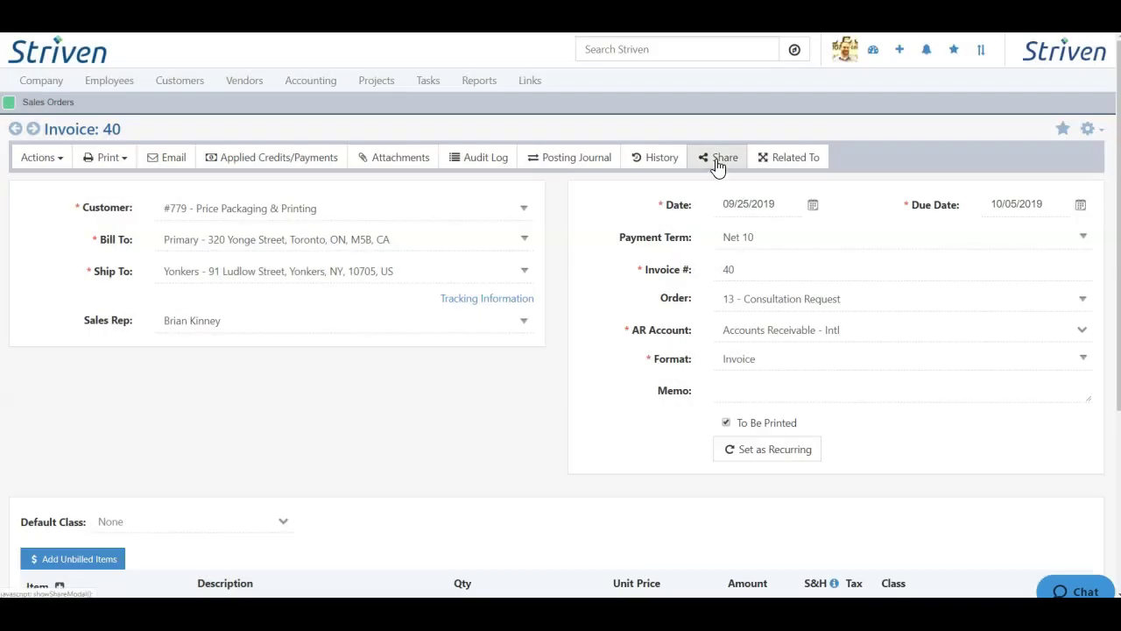
{"action": "left_click", "coordinate": [480, 167]}
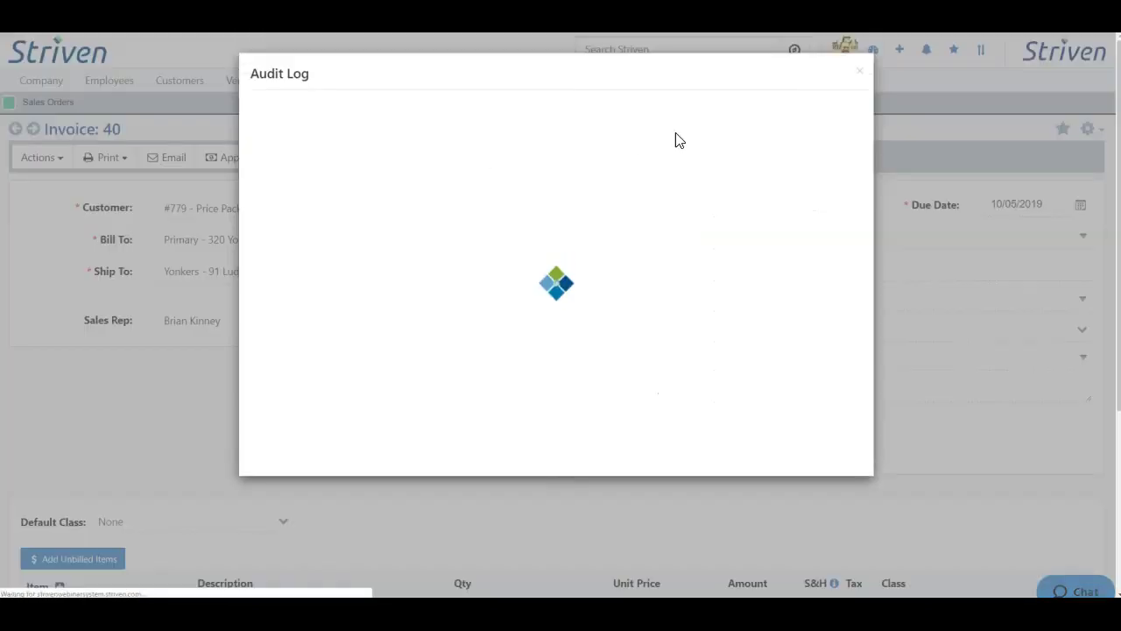
{"action": "left_click", "coordinate": [859, 72]}
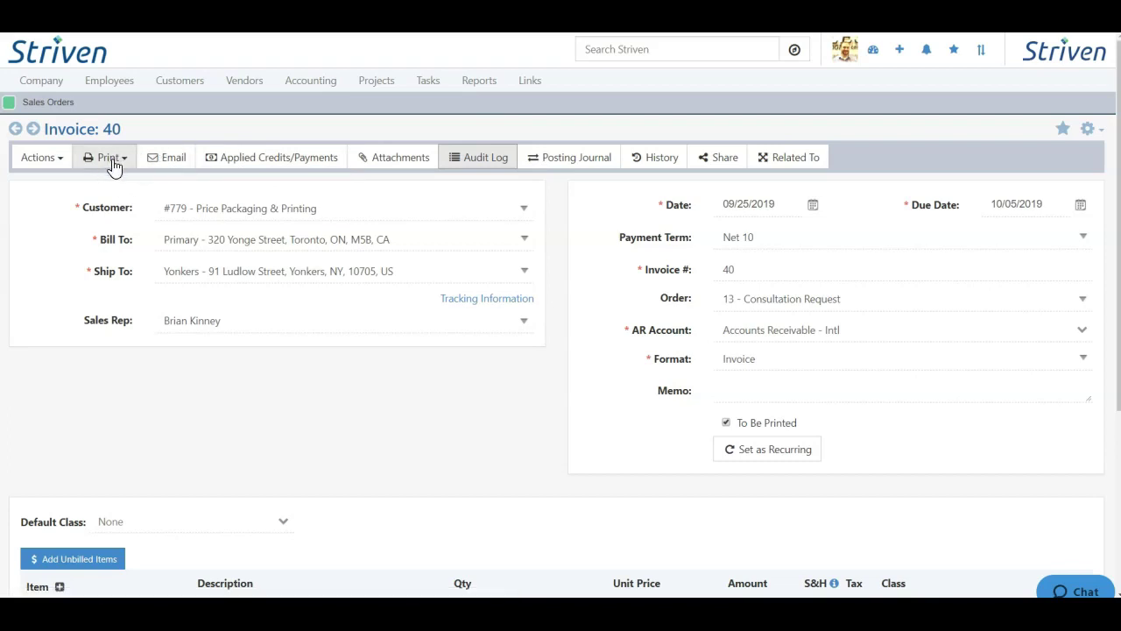
{"action": "left_click", "coordinate": [60, 165]}
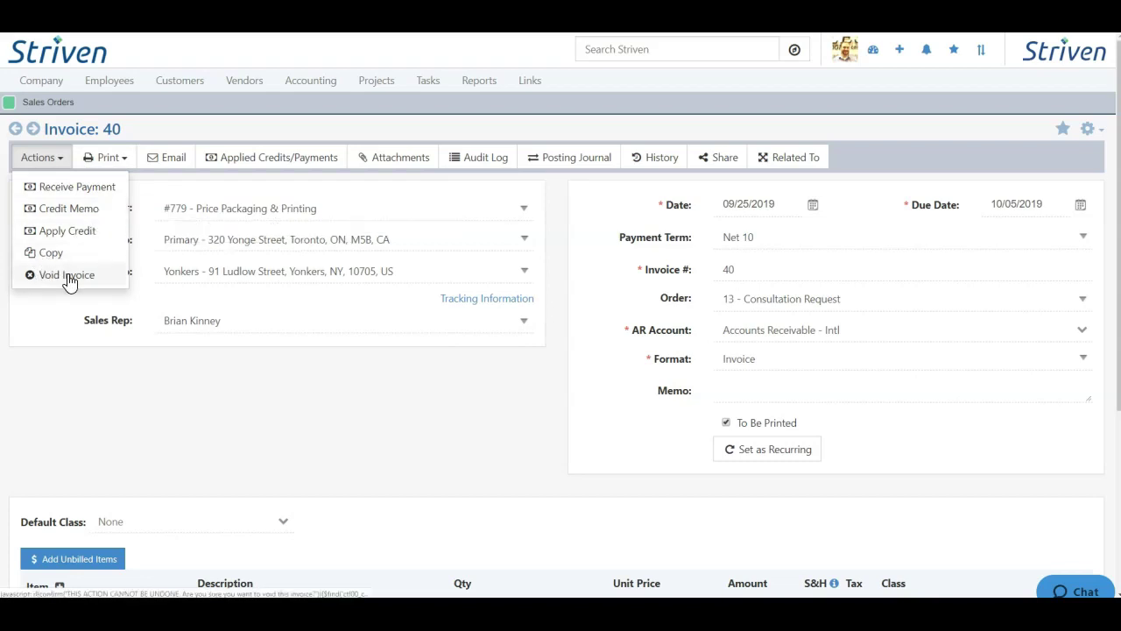
{"action": "left_click", "coordinate": [72, 385]}
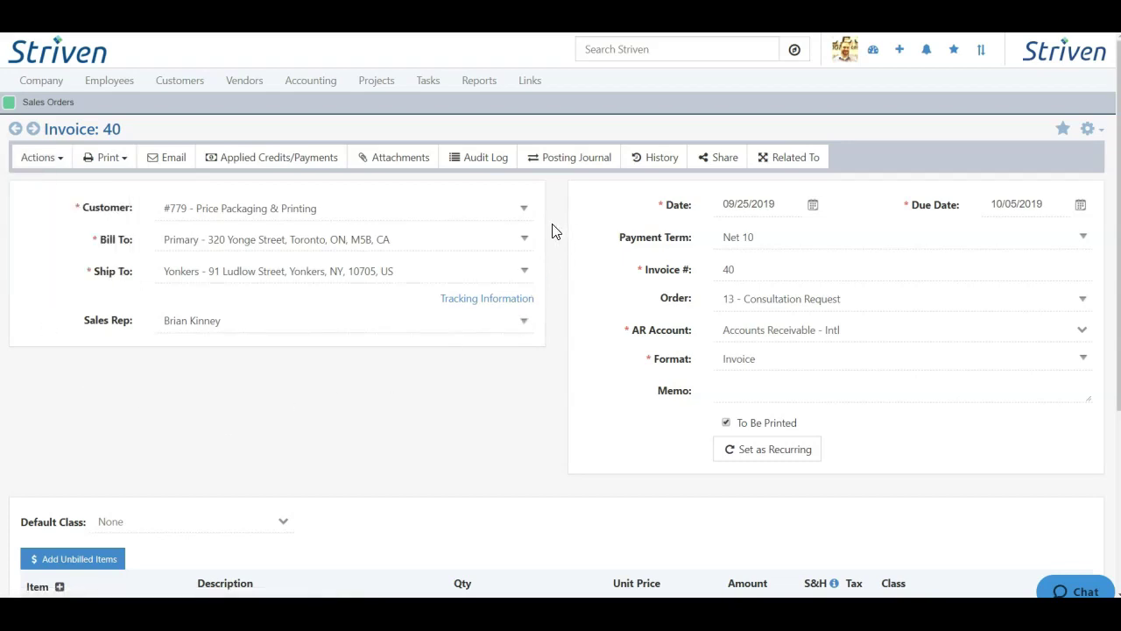
Examine the invoice's posting journal and its history snapshot, and return to the invoice.
{"action": "left_click", "coordinate": [562, 164]}
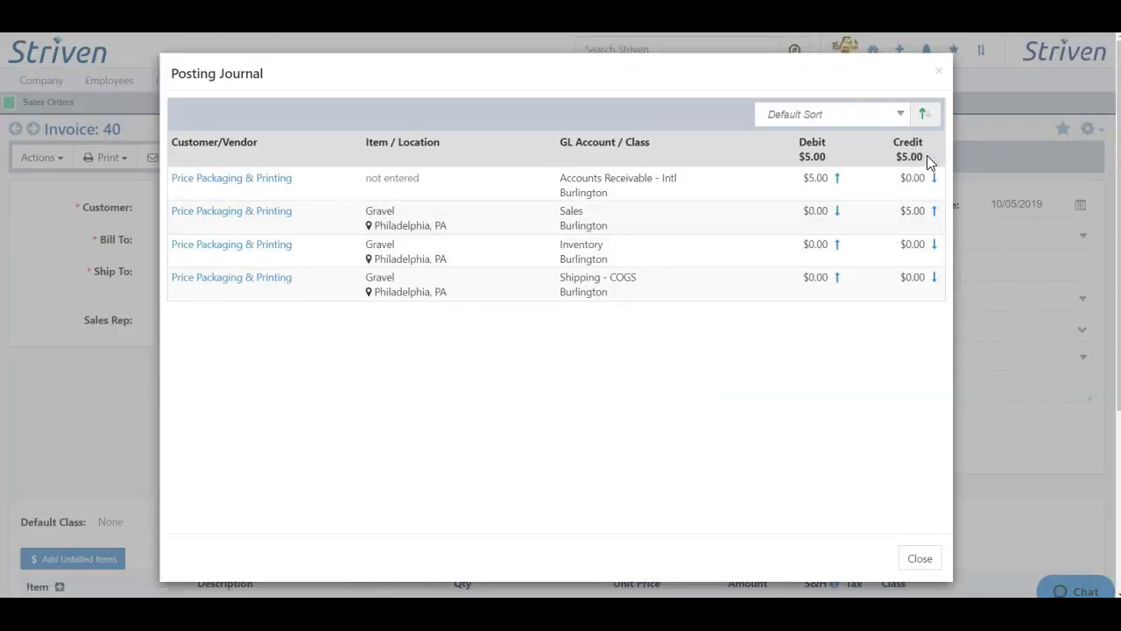
{"action": "left_click", "coordinate": [940, 74]}
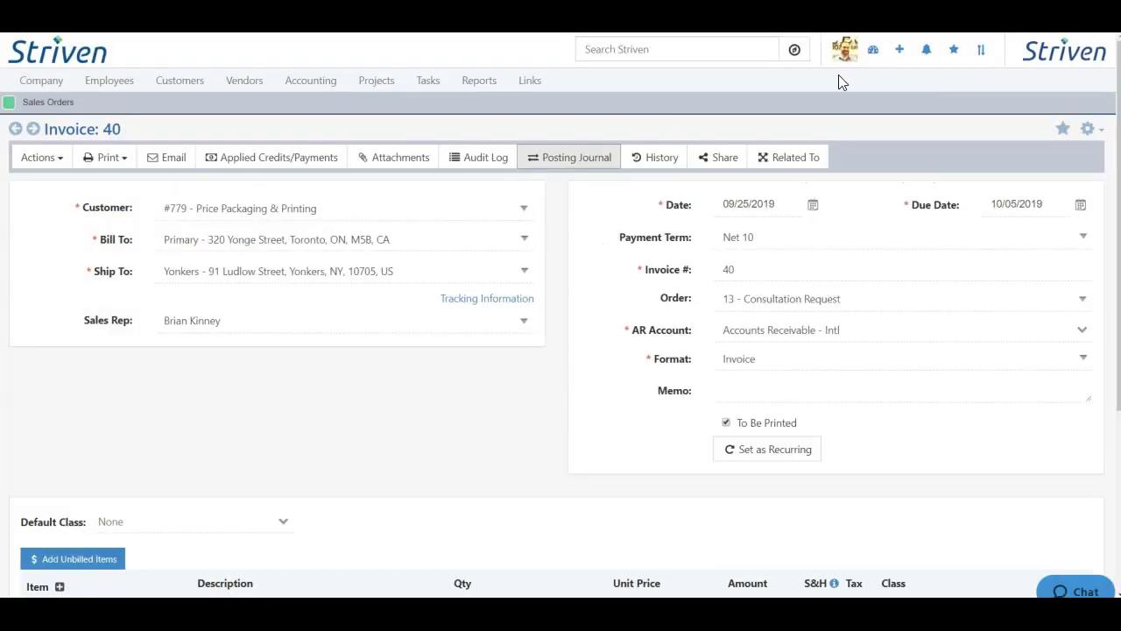
{"action": "left_click", "coordinate": [662, 159]}
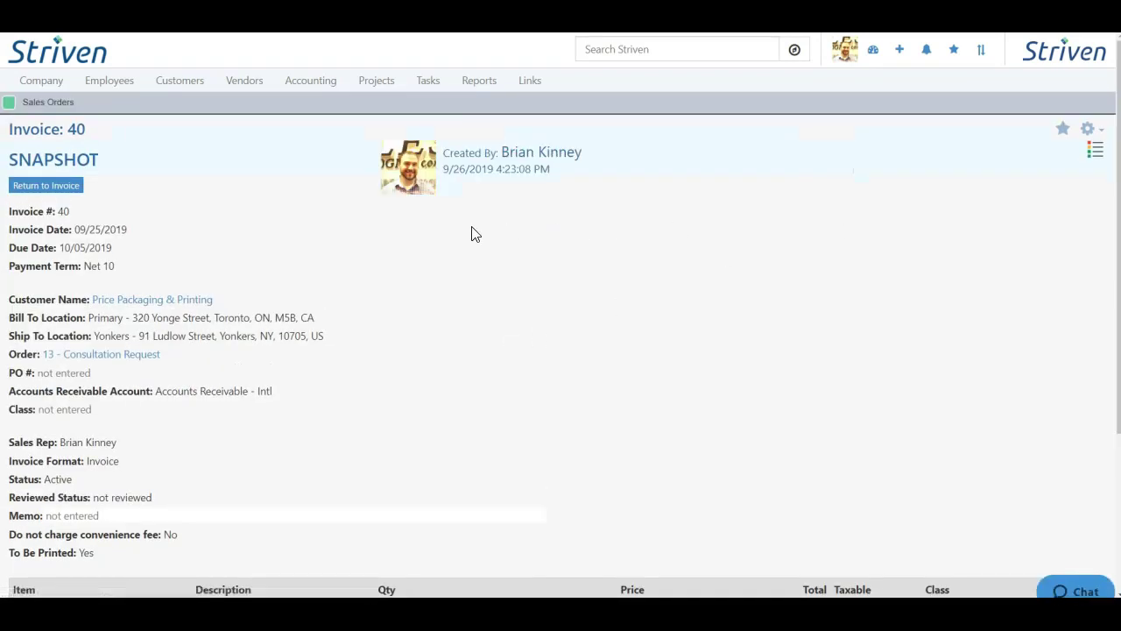
{"action": "scroll", "coordinate": [440, 281], "scroll_direction": "down", "scroll_amount": 3}
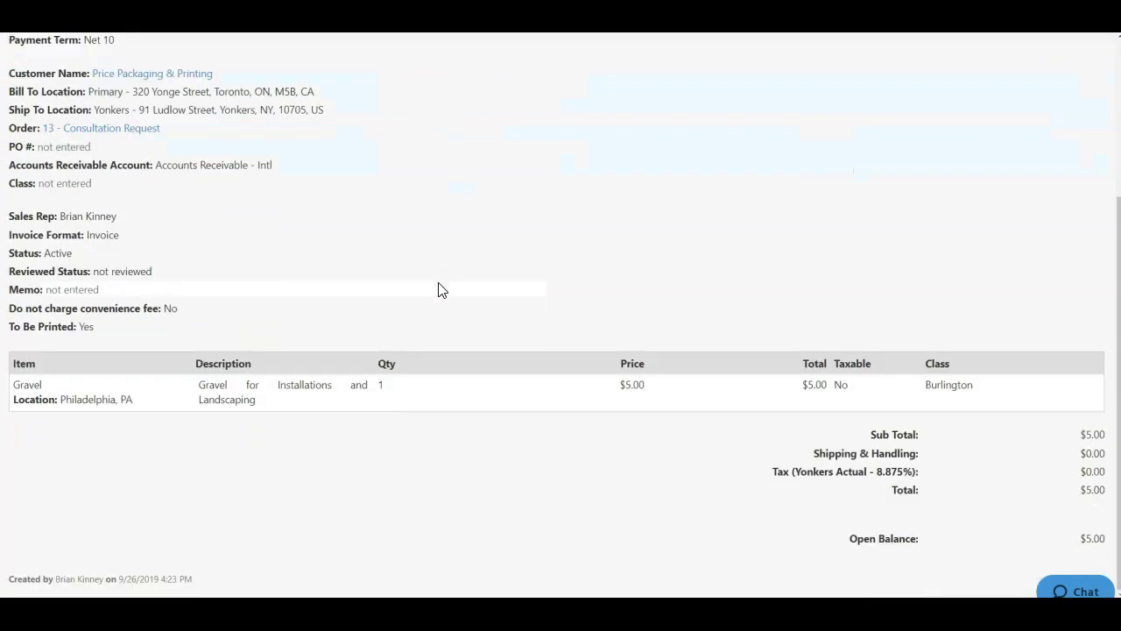
{"action": "scroll", "coordinate": [440, 280], "scroll_direction": "up", "scroll_amount": 3}
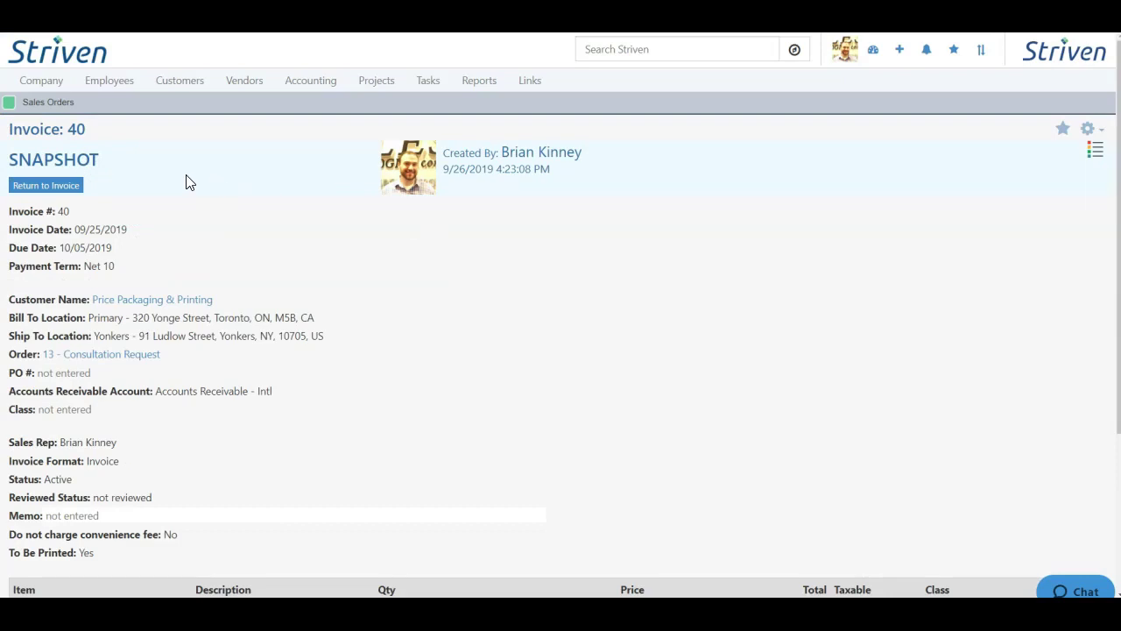
{"action": "left_click", "coordinate": [50, 195]}
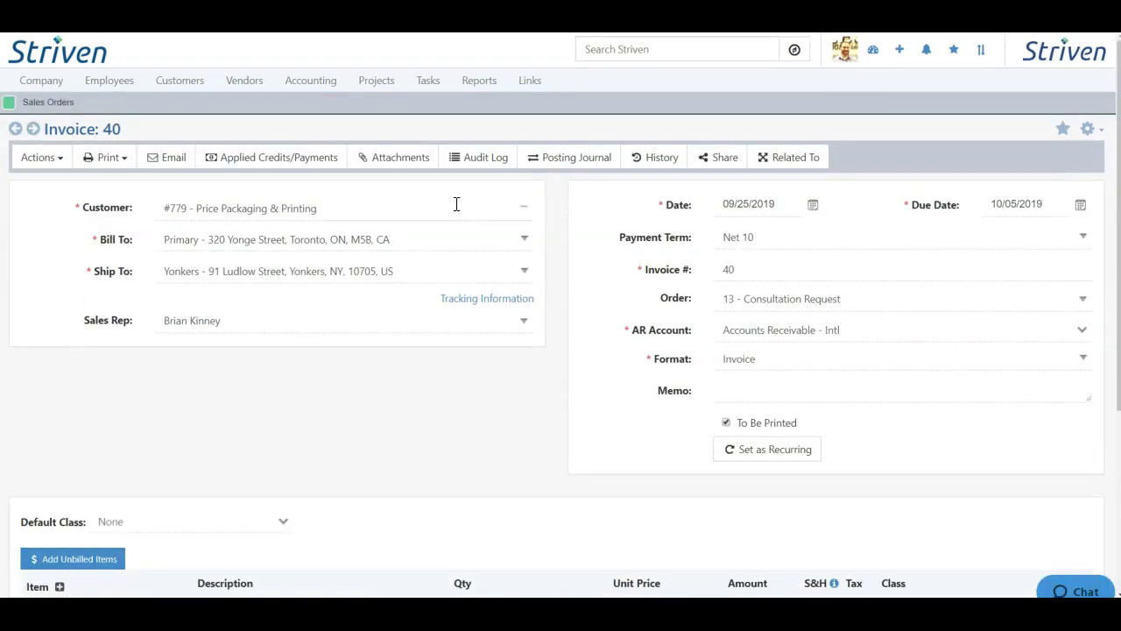
Start receiving a payment for the invoice, with Check as payment method and the customer's contact as the payer, keeping the 09/26/2019 payment date.
{"action": "left_click", "coordinate": [55, 164]}
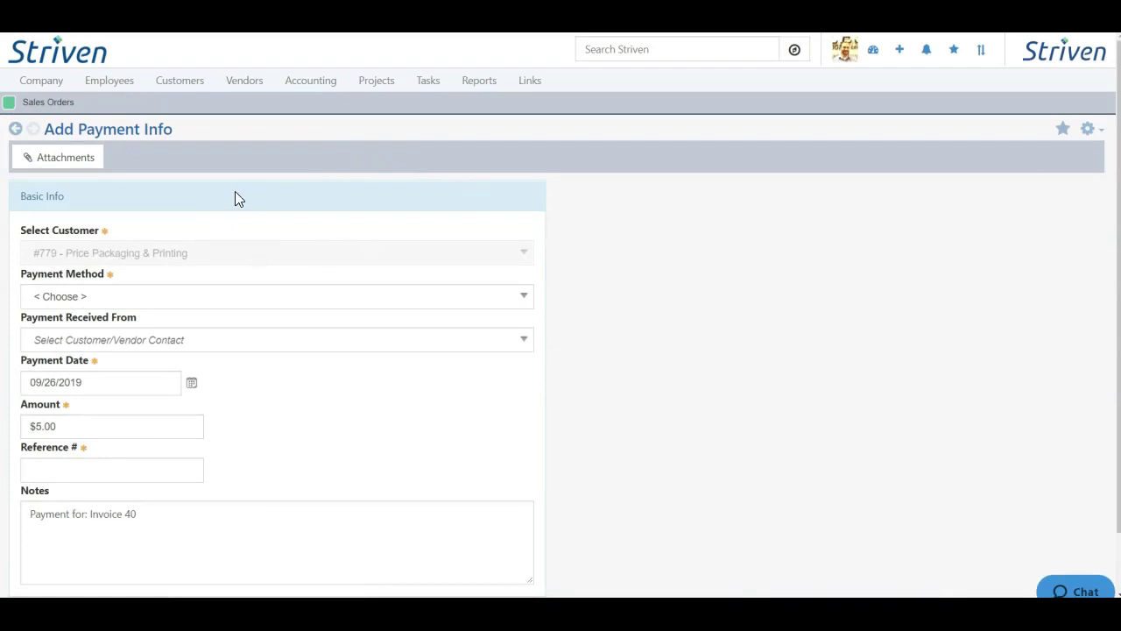
{"action": "left_click", "coordinate": [97, 302]}
{"action": "left_click", "coordinate": [70, 372]}
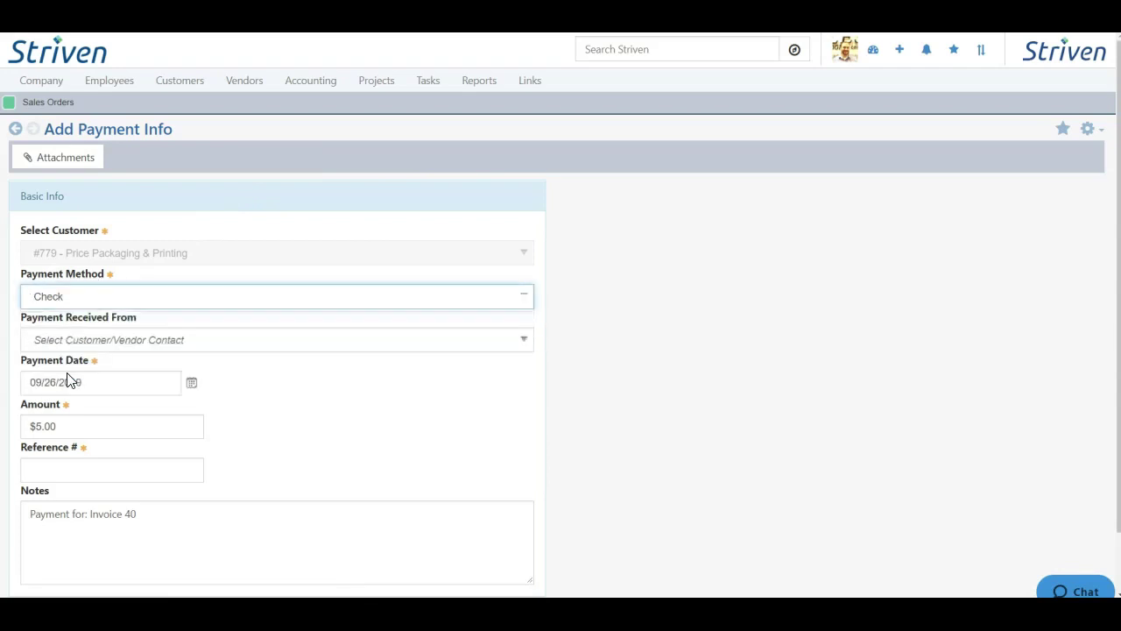
{"action": "left_click", "coordinate": [142, 339]}
{"action": "left_click", "coordinate": [100, 366]}
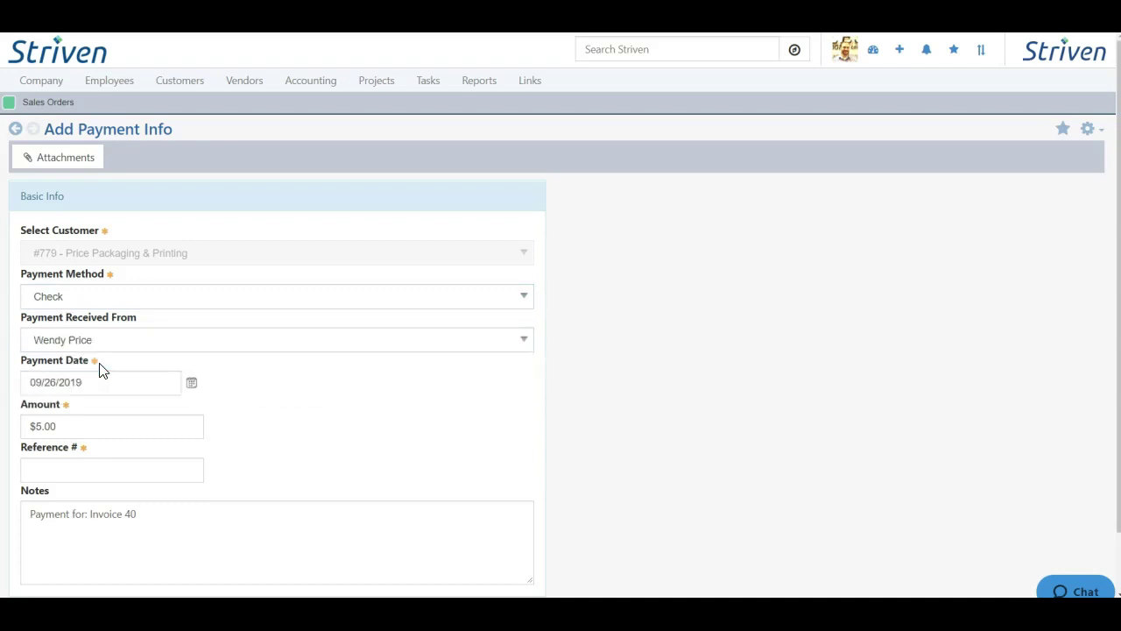
{"action": "left_click", "coordinate": [192, 385]}
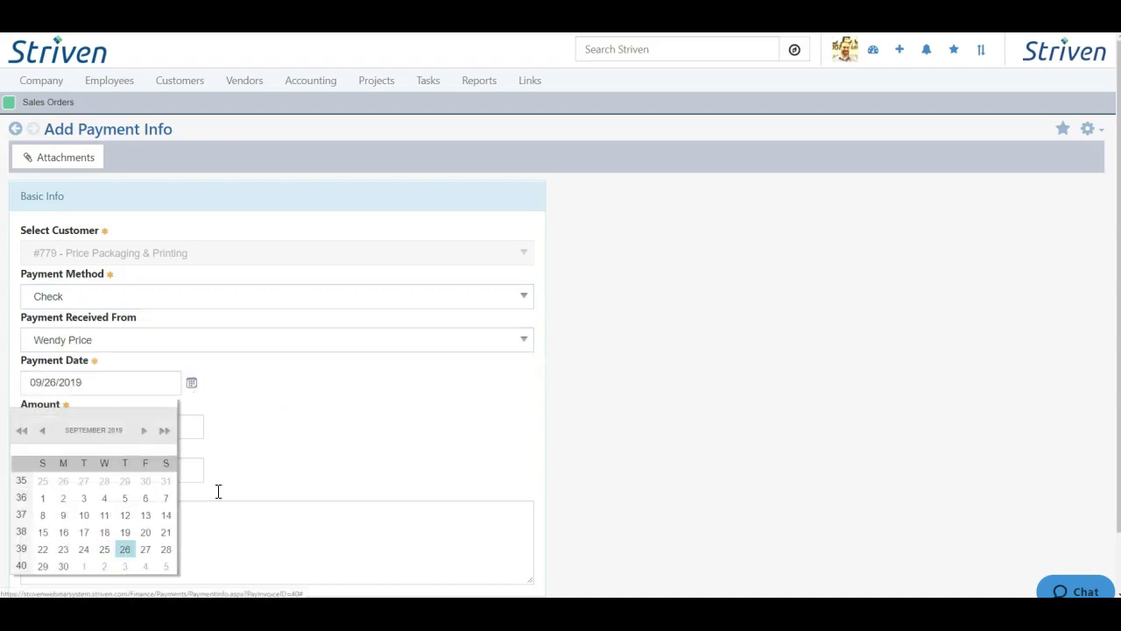
{"action": "left_click", "coordinate": [342, 430]}
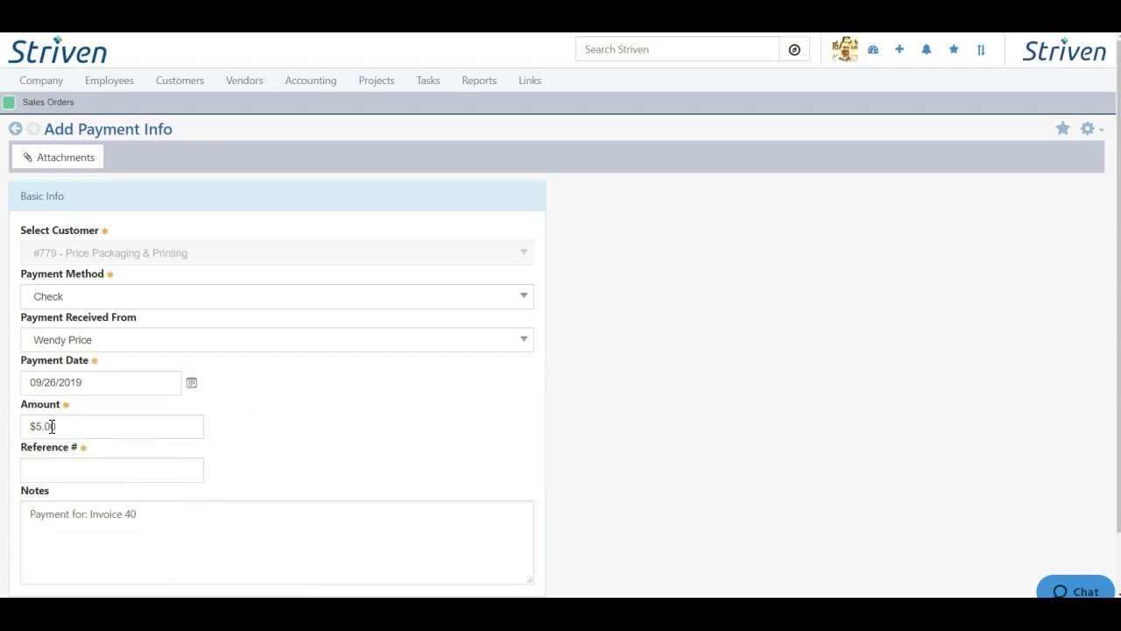
Enter 40 as the payment's reference number and save the payment.
{"action": "left_click", "coordinate": [78, 469]}
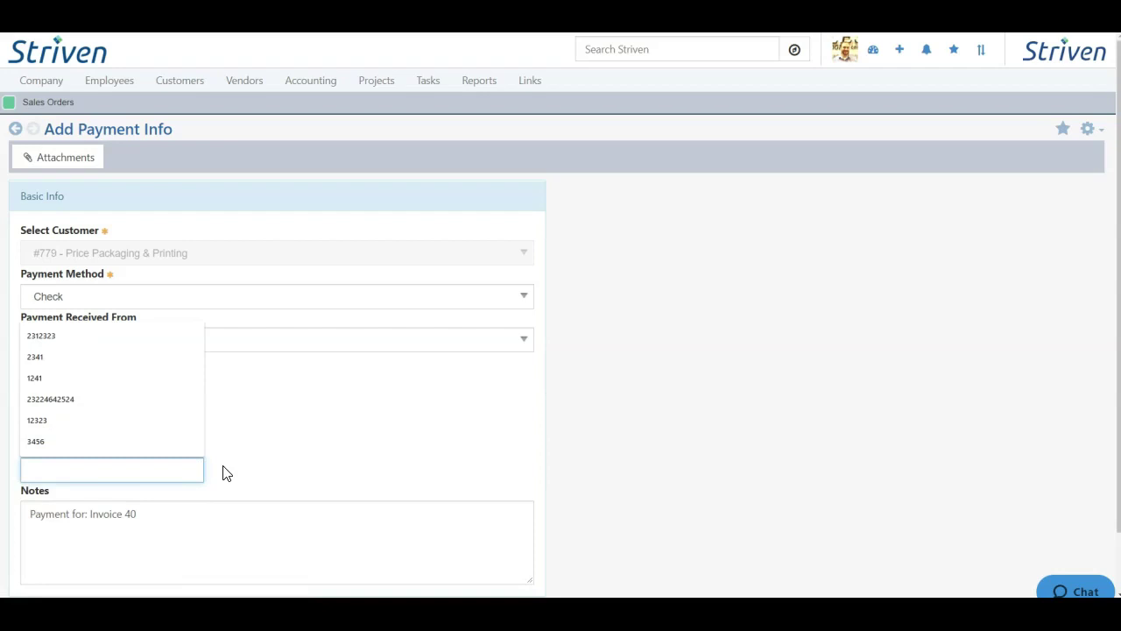
{"action": "type", "text": "40"}
{"action": "left_click", "coordinate": [330, 453]}
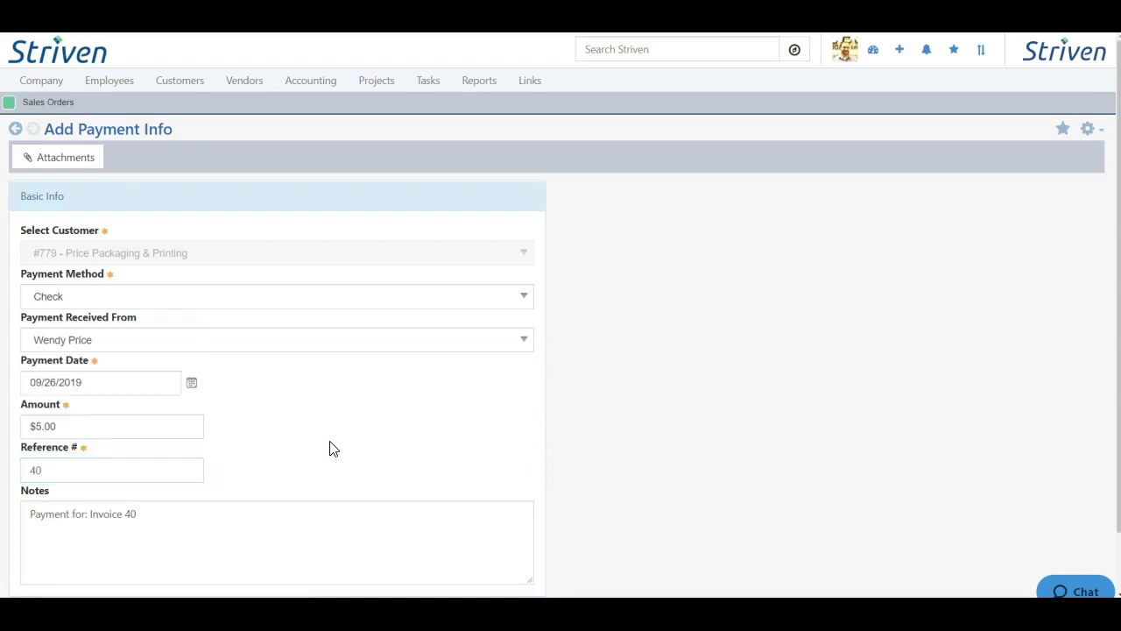
{"action": "scroll", "coordinate": [326, 448], "scroll_direction": "down", "scroll_amount": 1}
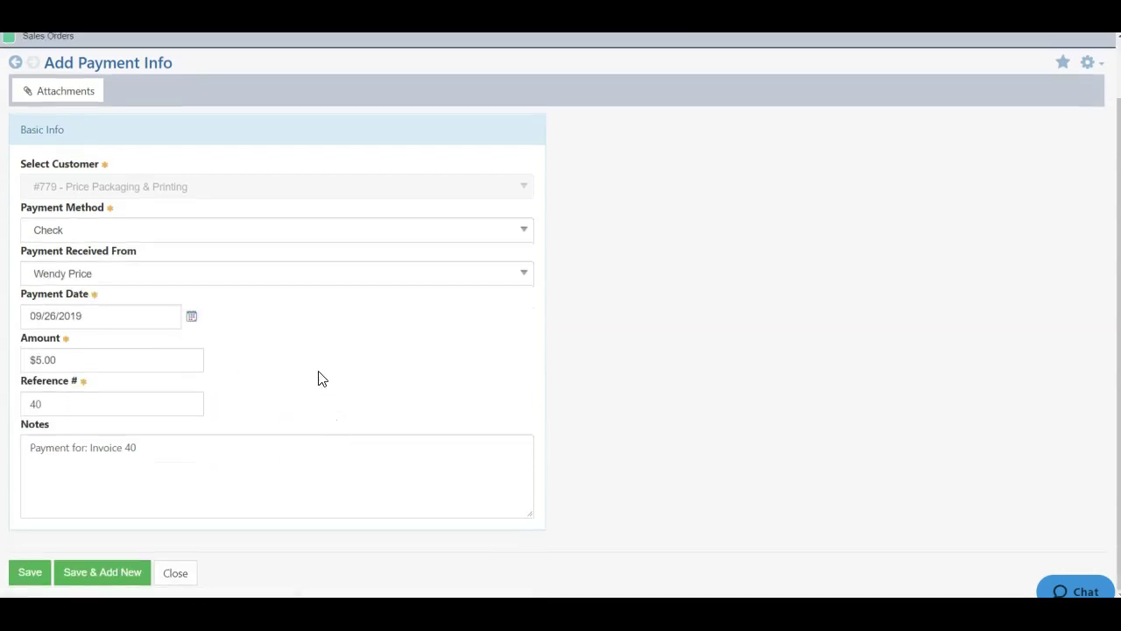
{"action": "left_click", "coordinate": [30, 578]}
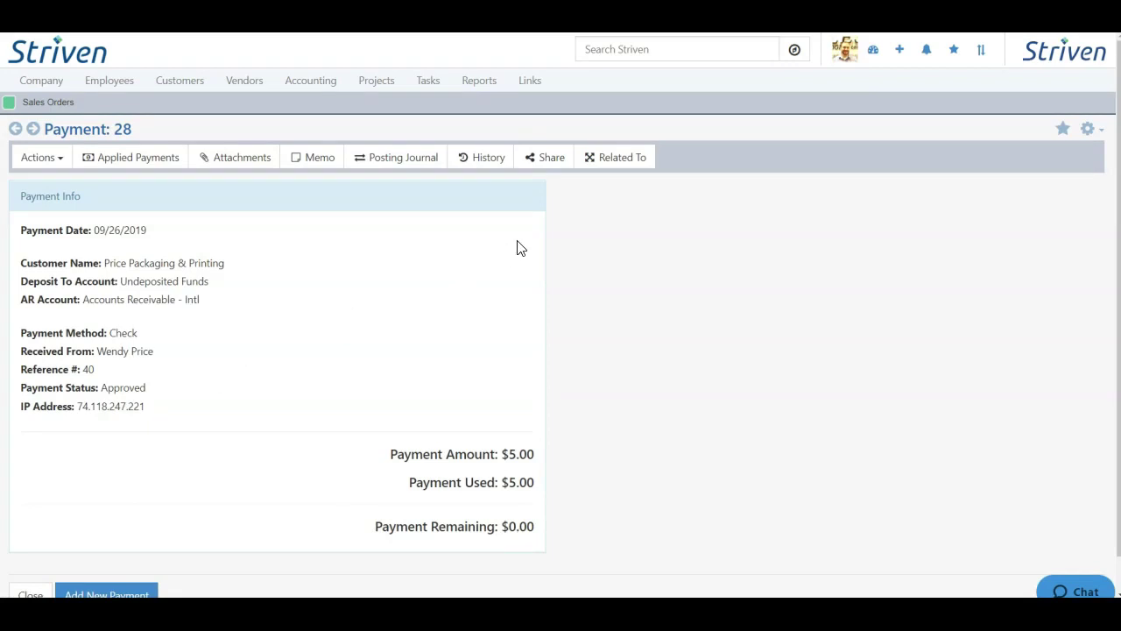
Examine the payment's related transactions and applied invoices, and check which actions are available for the payment.
{"action": "left_click", "coordinate": [614, 159]}
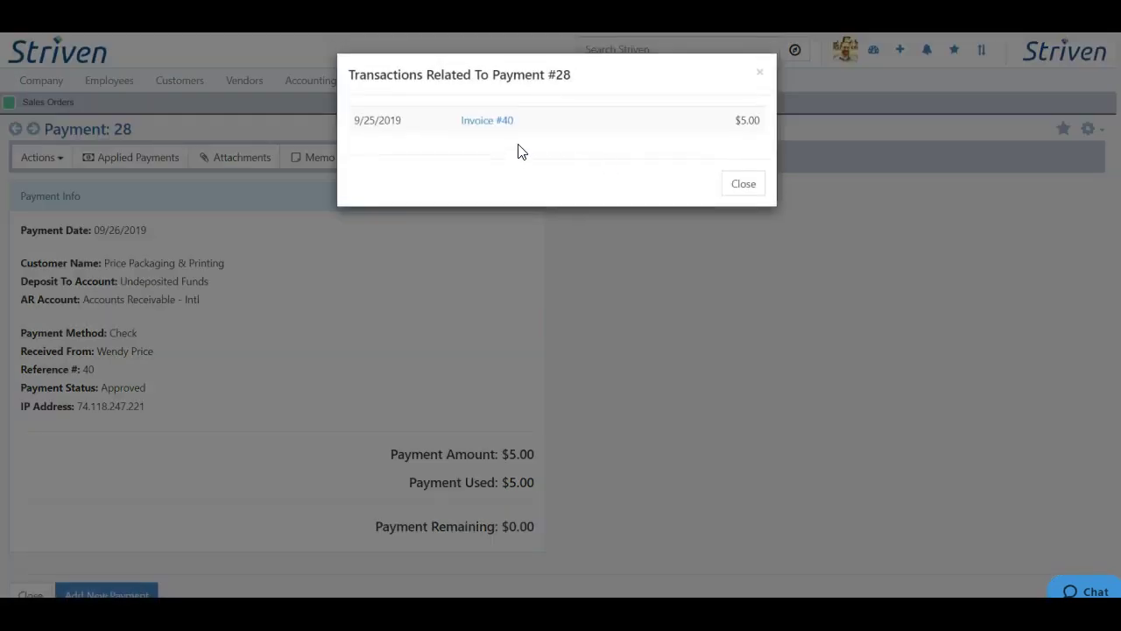
{"action": "left_click", "coordinate": [761, 75]}
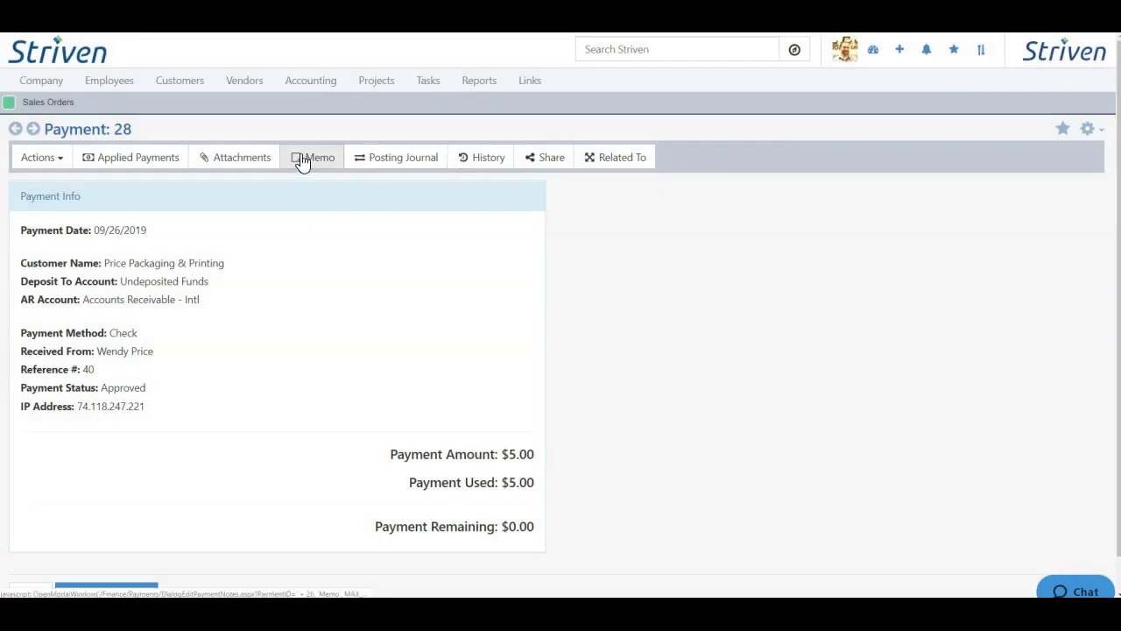
{"action": "left_click", "coordinate": [131, 165]}
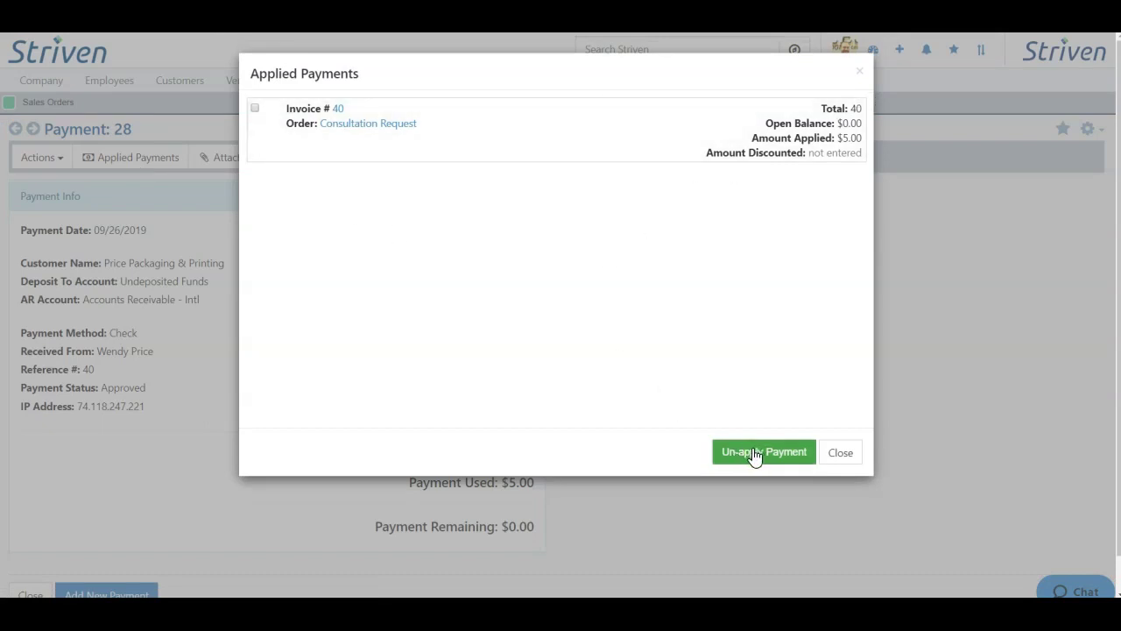
{"action": "left_click", "coordinate": [860, 72]}
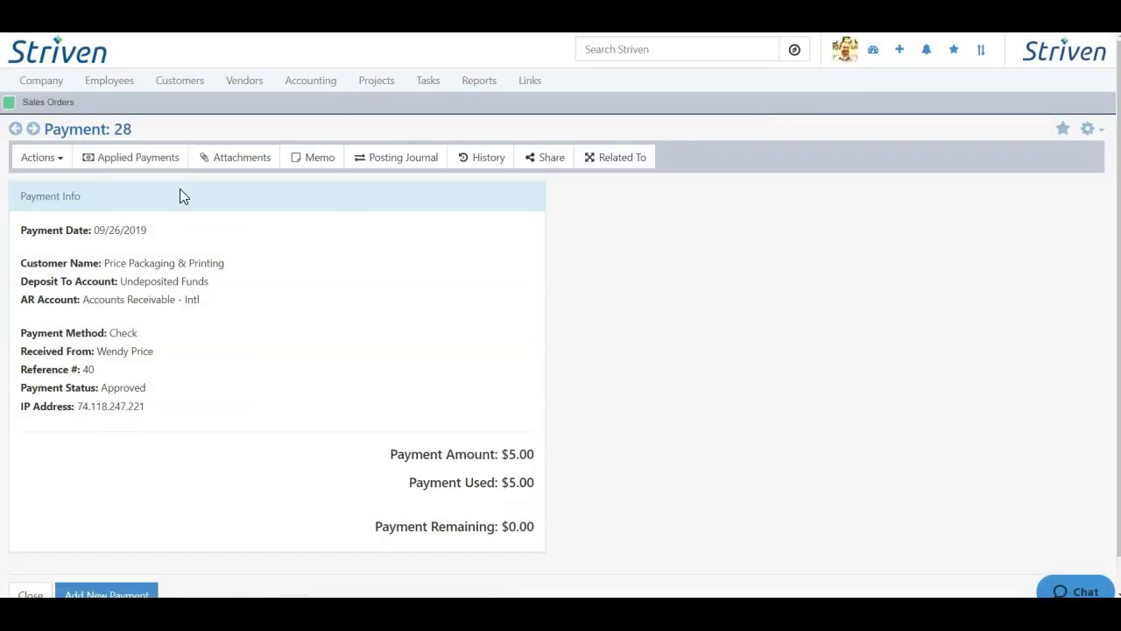
{"action": "left_click", "coordinate": [46, 160]}
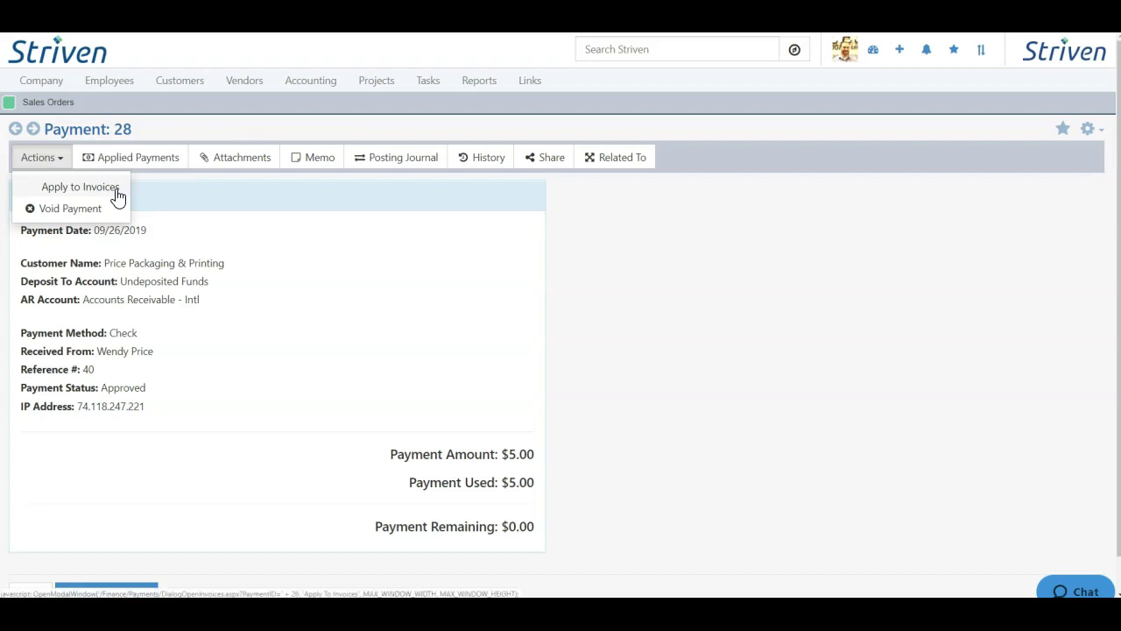
Start a new customer payment for Anchorage Anchor Works with Check as the payment method.
{"action": "left_click", "coordinate": [340, 215]}
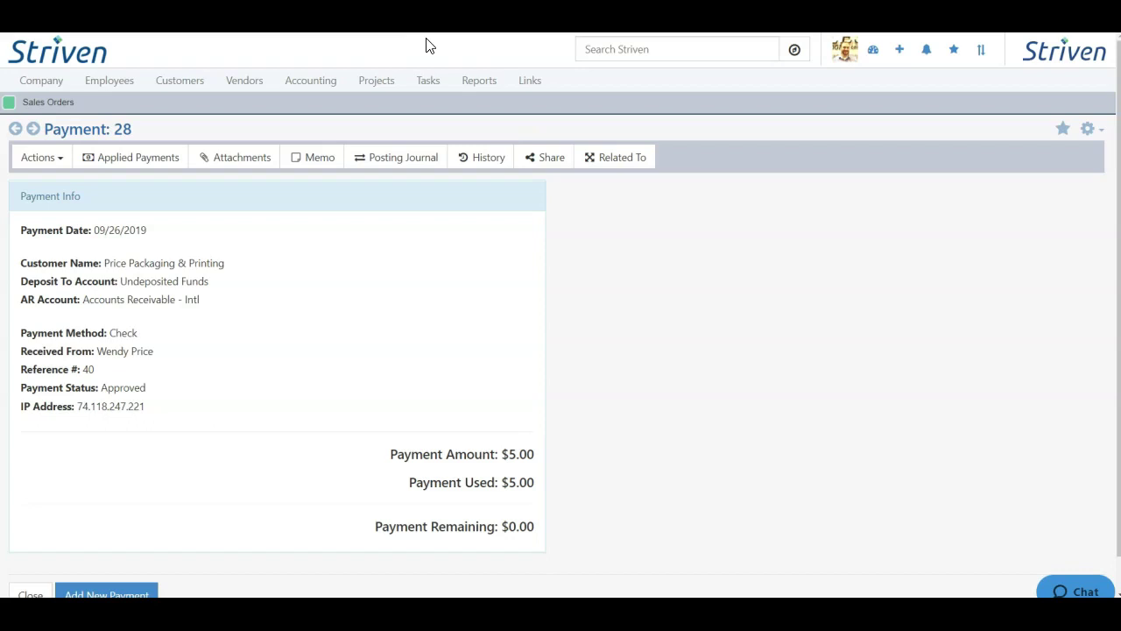
{"action": "left_click", "coordinate": [194, 88]}
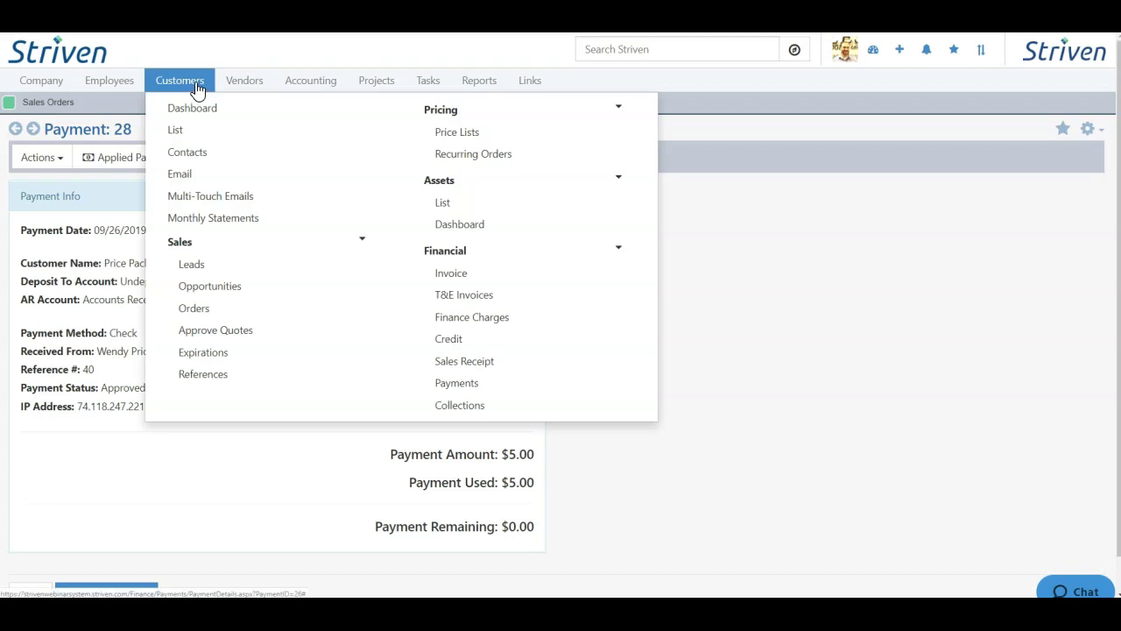
{"action": "left_click", "coordinate": [457, 385]}
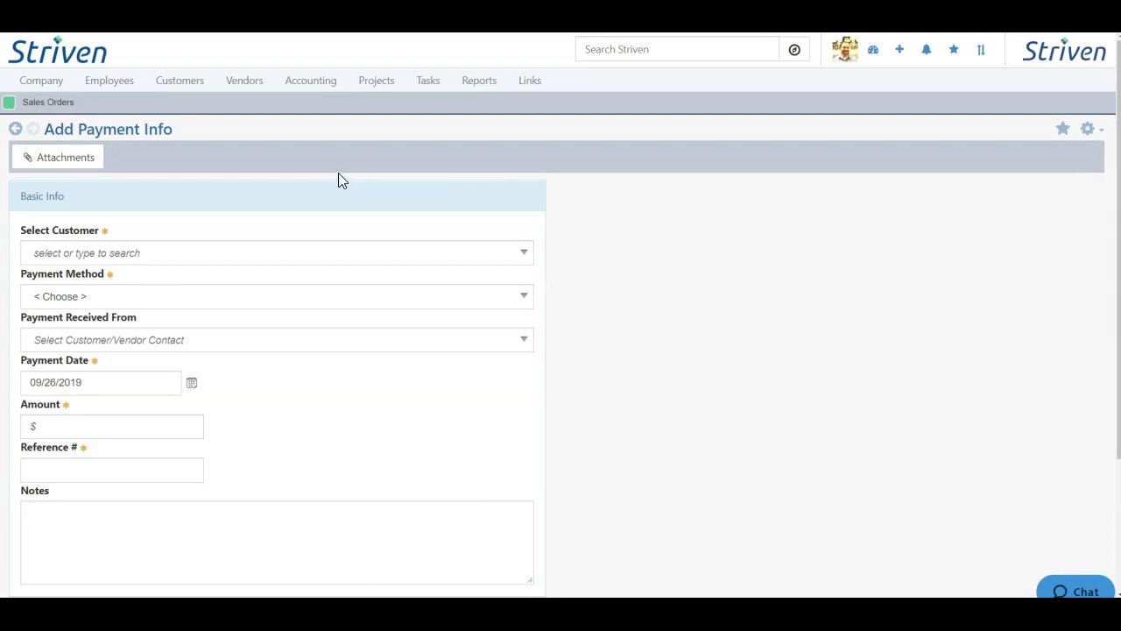
{"action": "left_click", "coordinate": [188, 252]}
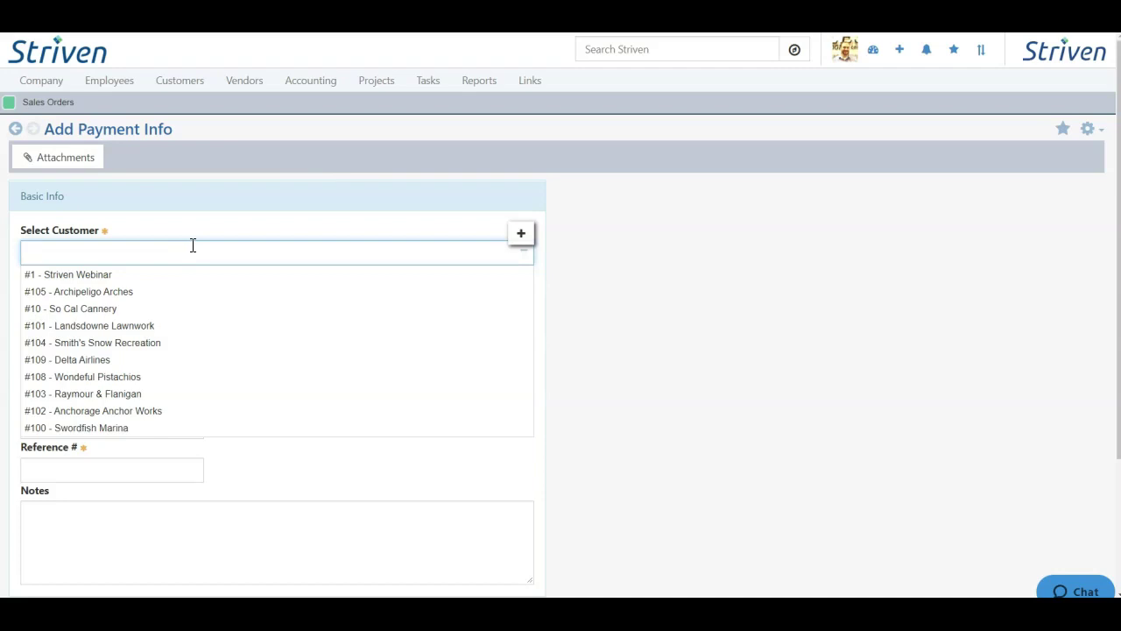
{"action": "left_click", "coordinate": [171, 411]}
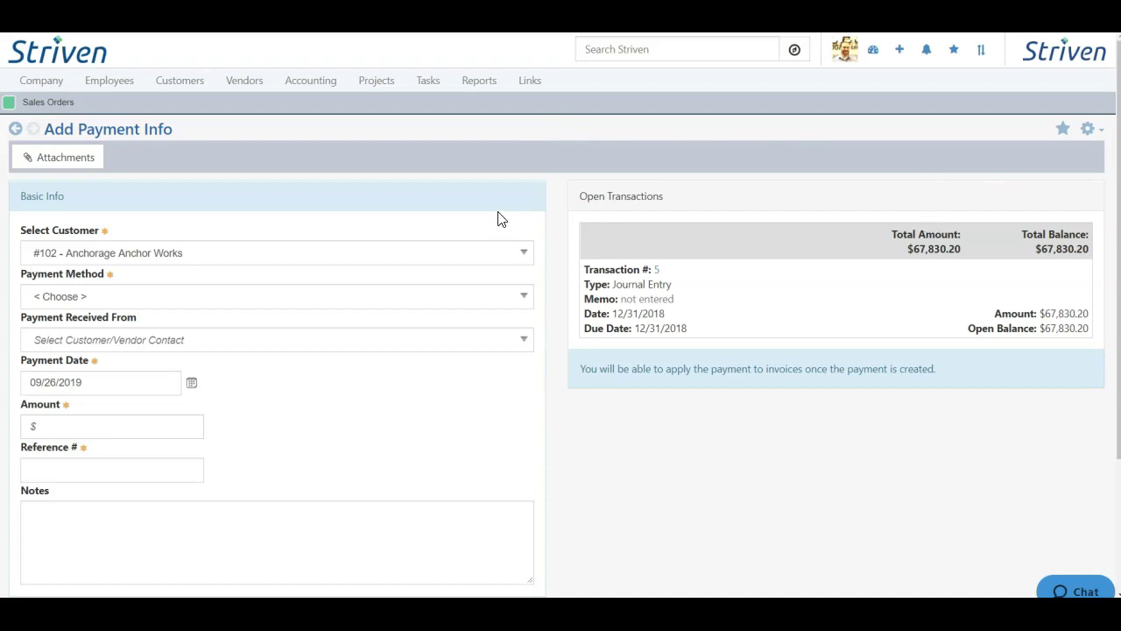
{"action": "left_click", "coordinate": [112, 302]}
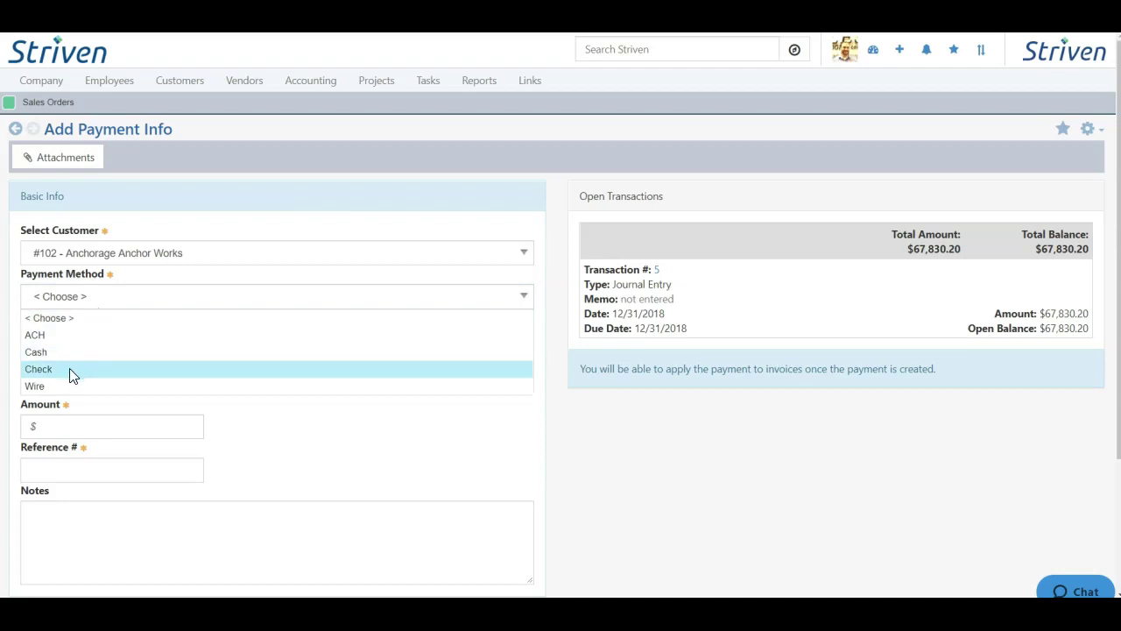
{"action": "left_click", "coordinate": [72, 375]}
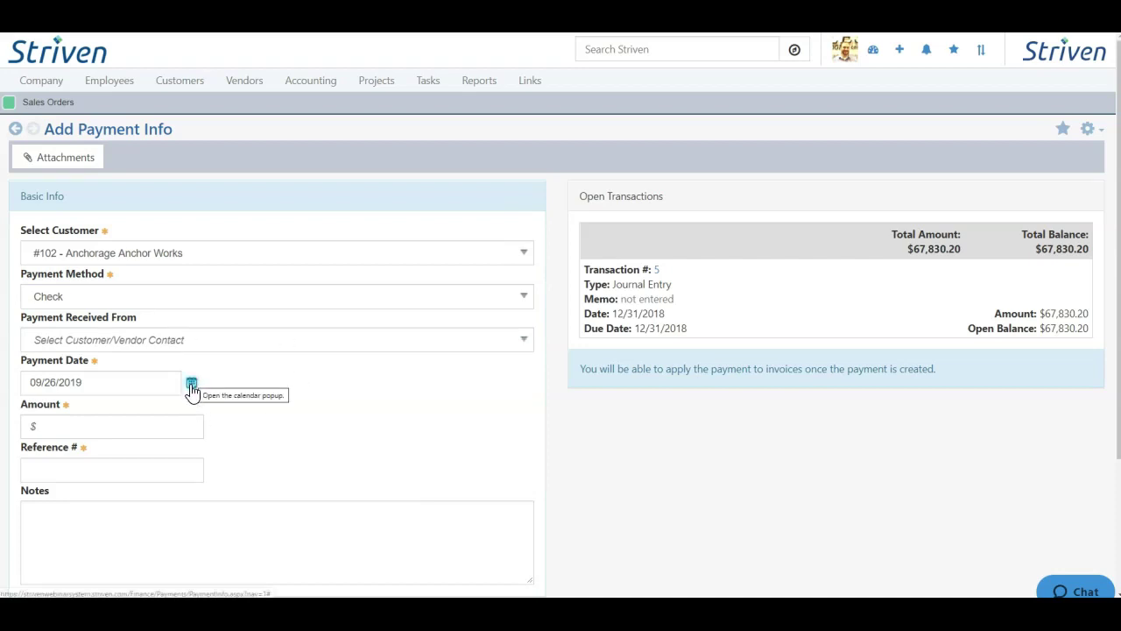
Enter a payment amount of $350.00 and the reference number 4350.
{"action": "left_click", "coordinate": [89, 430]}
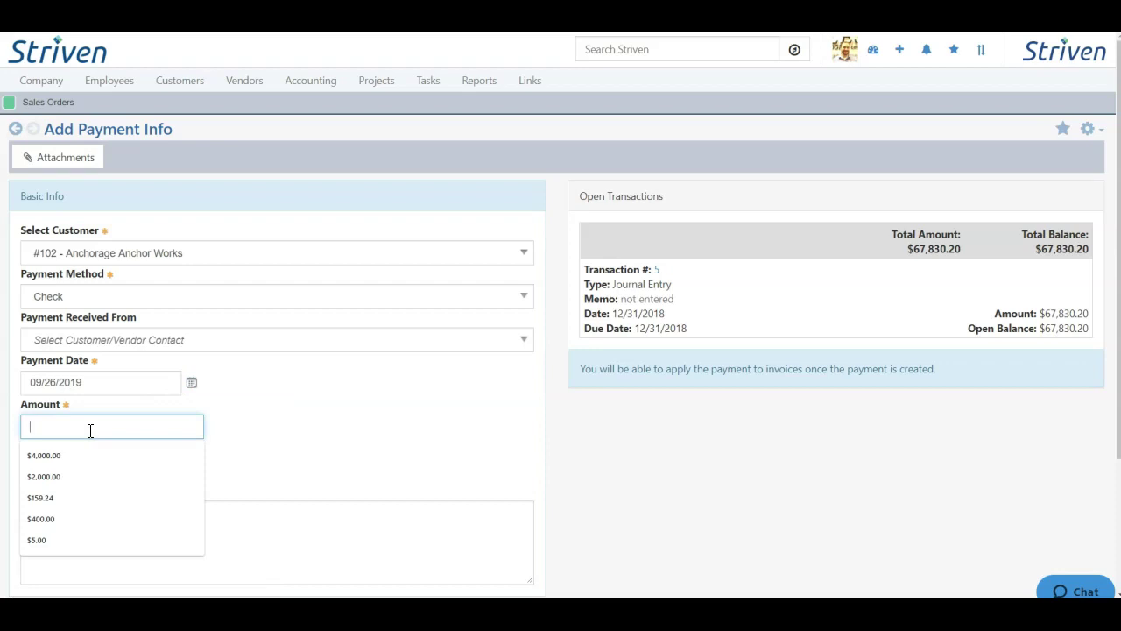
{"action": "type", "text": "350"}
{"action": "left_click", "coordinate": [113, 470]}
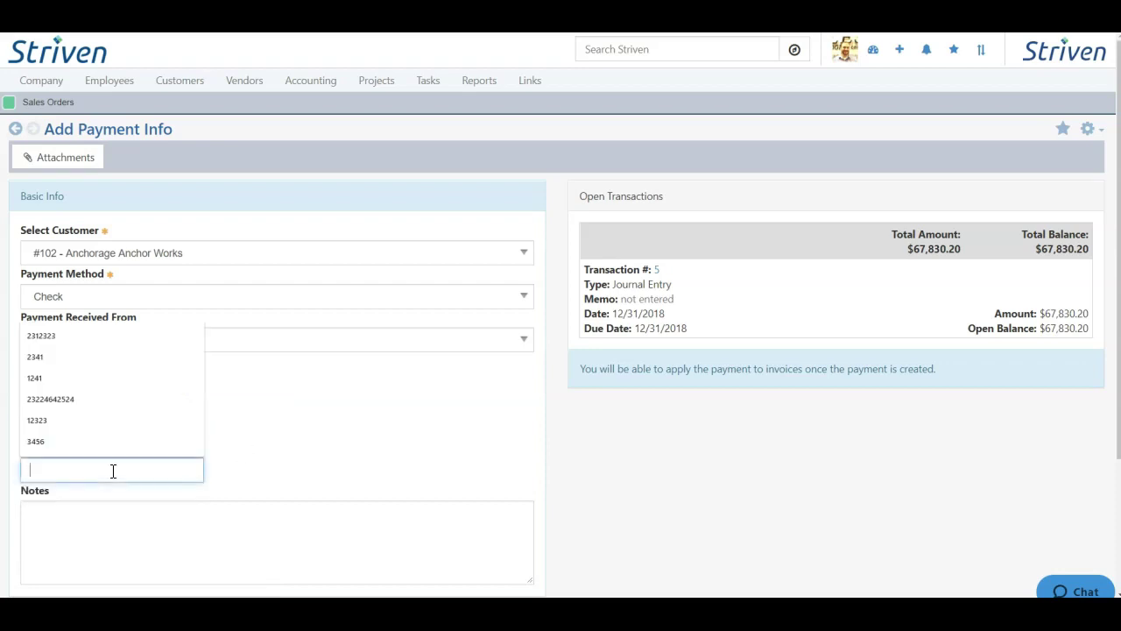
{"action": "type", "text": "435"}
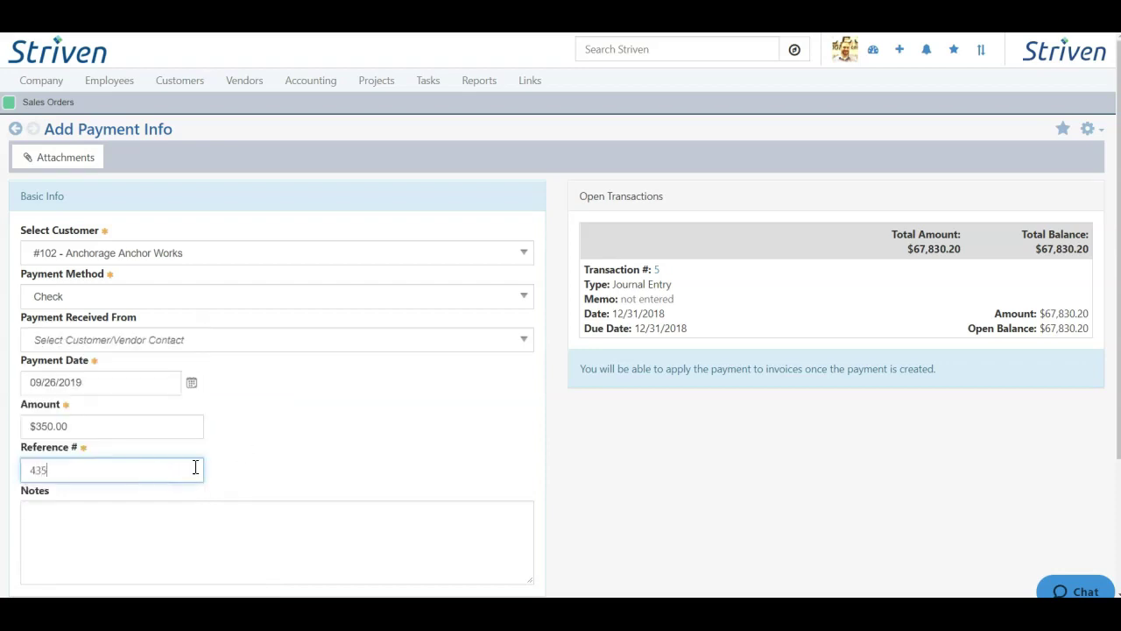
{"action": "type", "text": "0"}
Choose Accounts Receivable as the payment's AR account and save the payment.
{"action": "scroll", "coordinate": [236, 483], "scroll_direction": "down", "scroll_amount": 2}
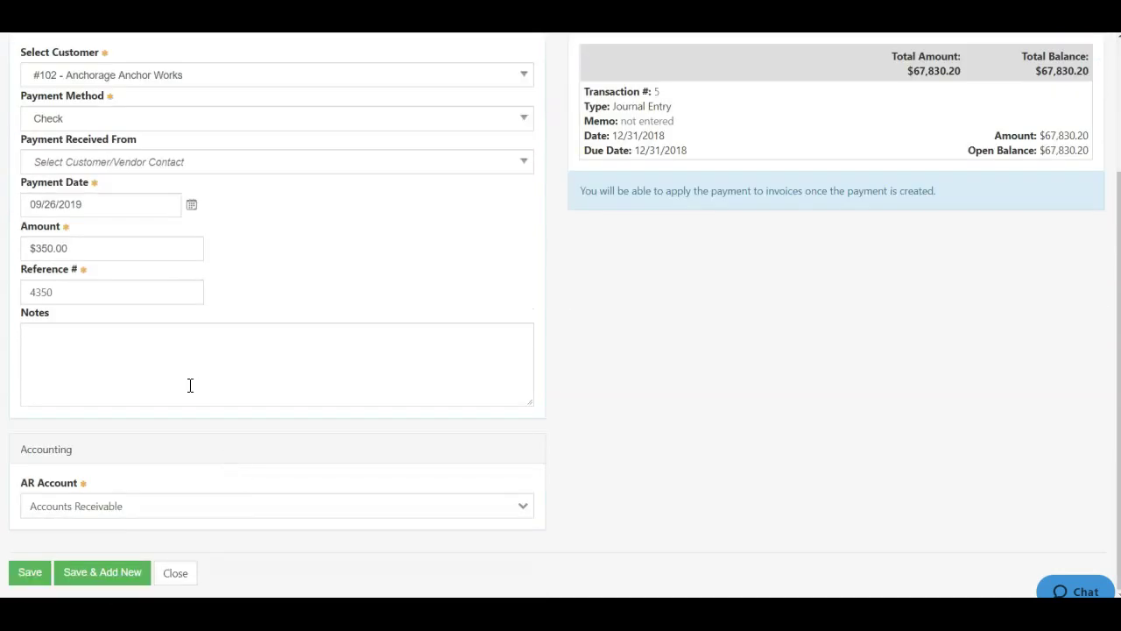
{"action": "left_click", "coordinate": [76, 350]}
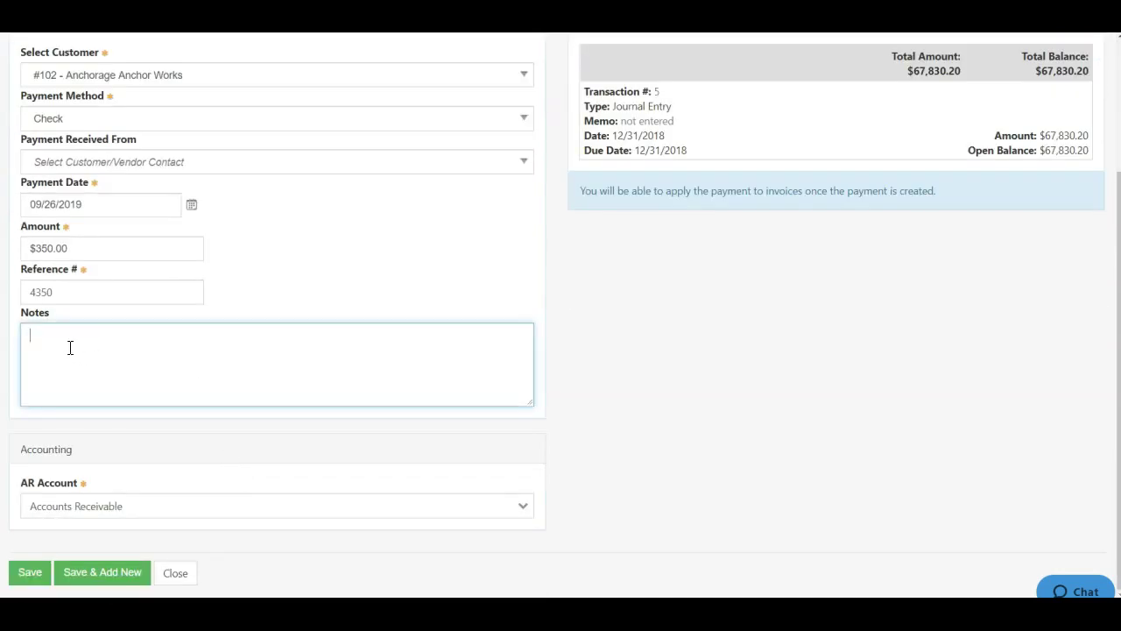
{"action": "left_click", "coordinate": [139, 507]}
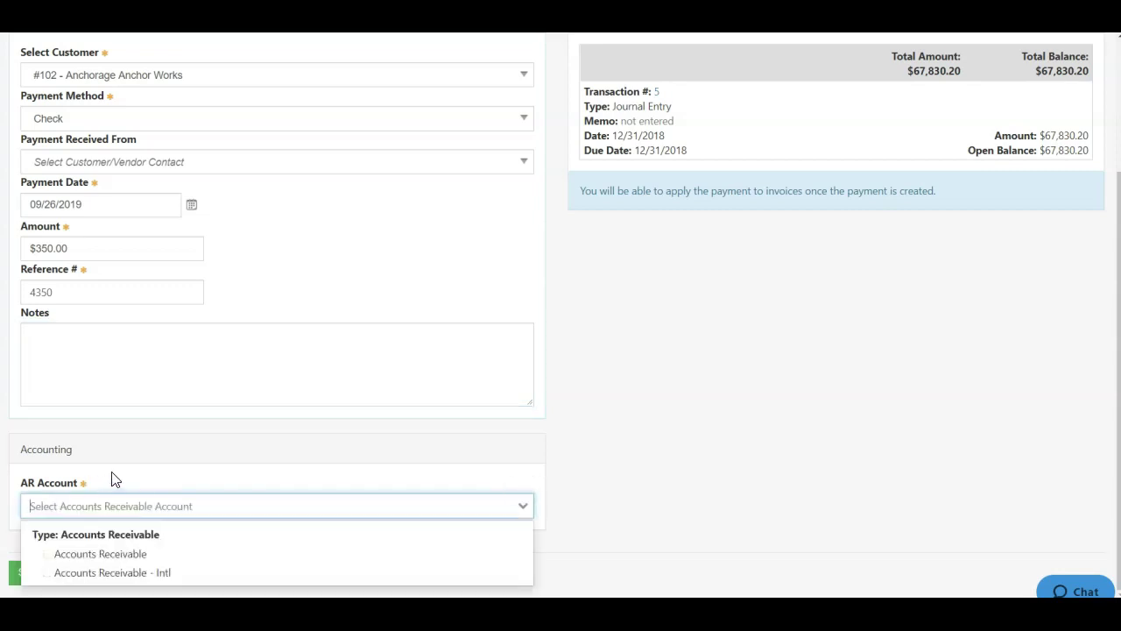
{"action": "left_click", "coordinate": [100, 553]}
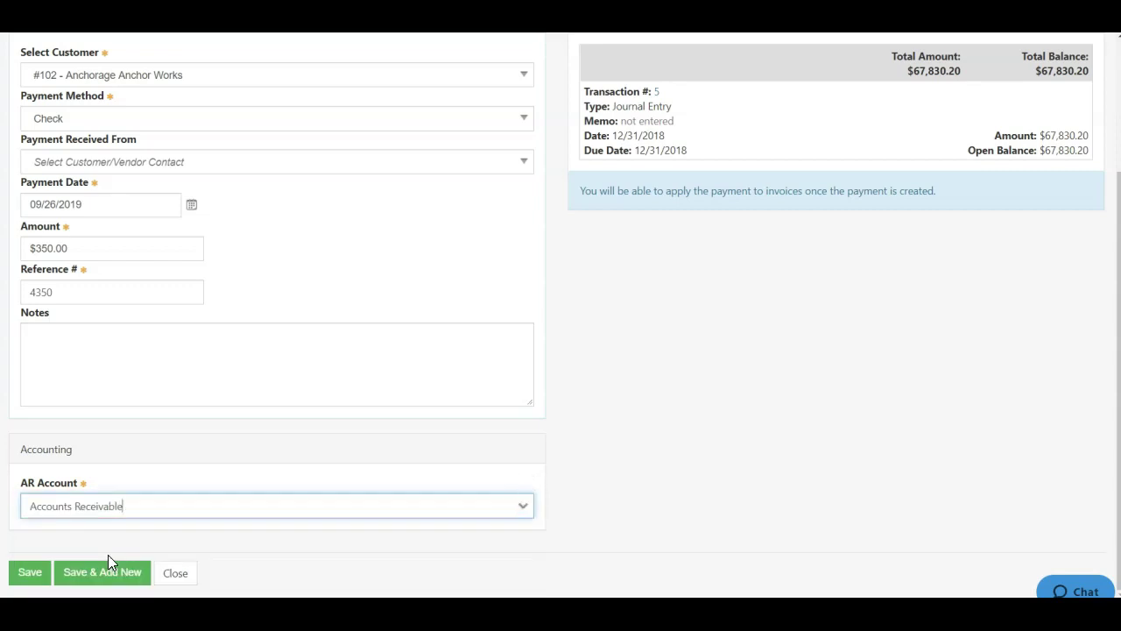
{"action": "left_click", "coordinate": [29, 573]}
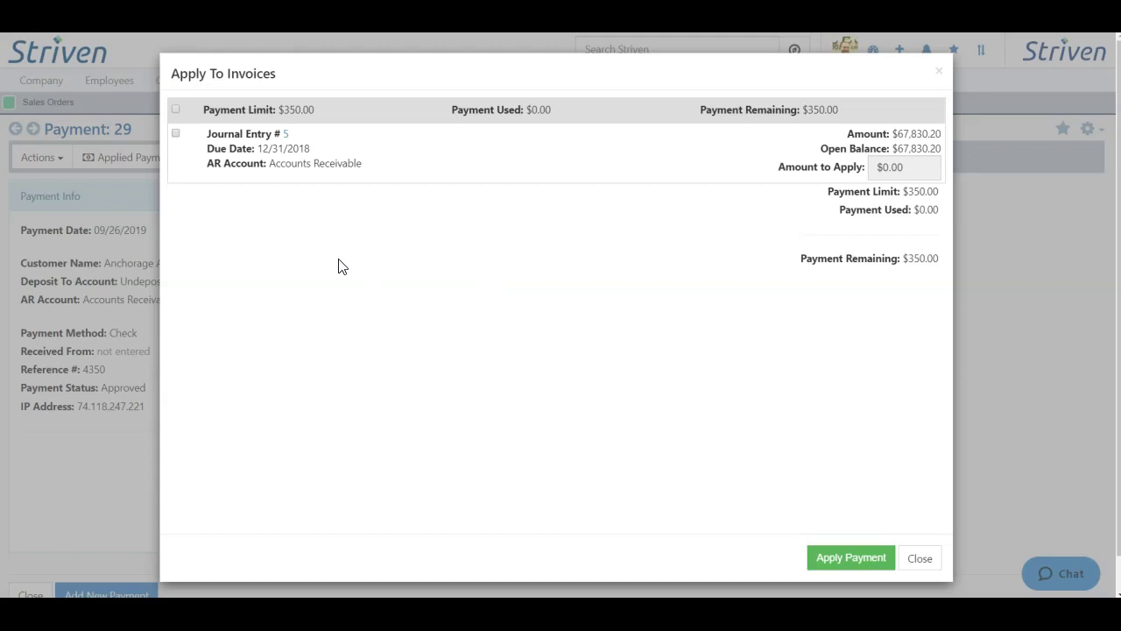
Apply $325.00 of the payment to the open journal entry, and review the payment's applied transactions.
{"action": "left_click", "coordinate": [176, 133]}
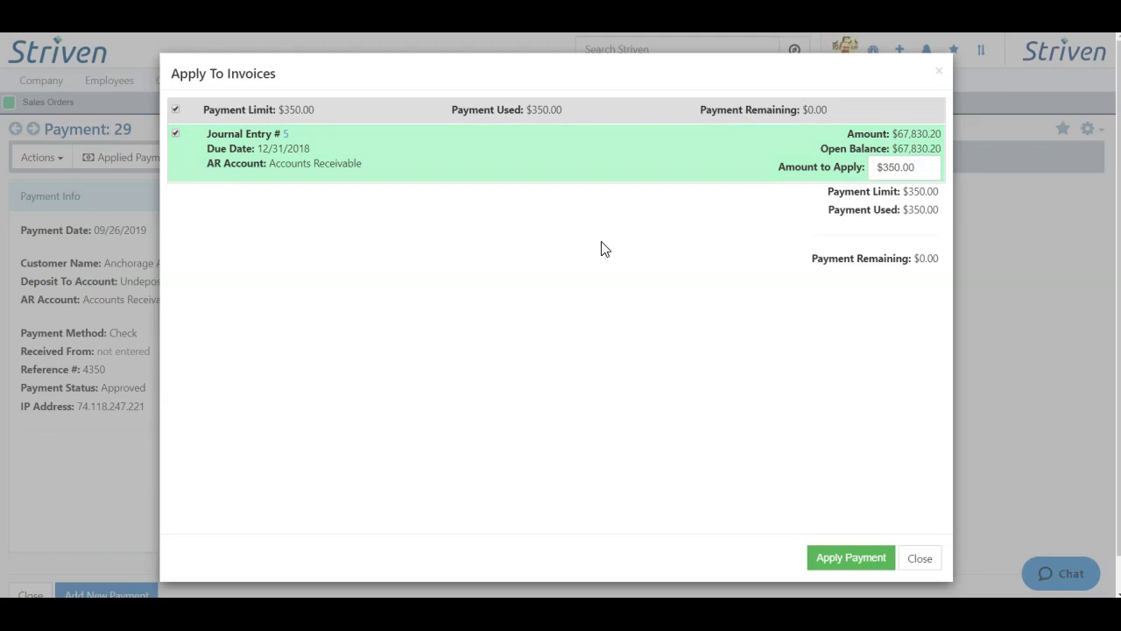
{"action": "left_click", "coordinate": [921, 168]}
{"action": "type", "text": "325"}
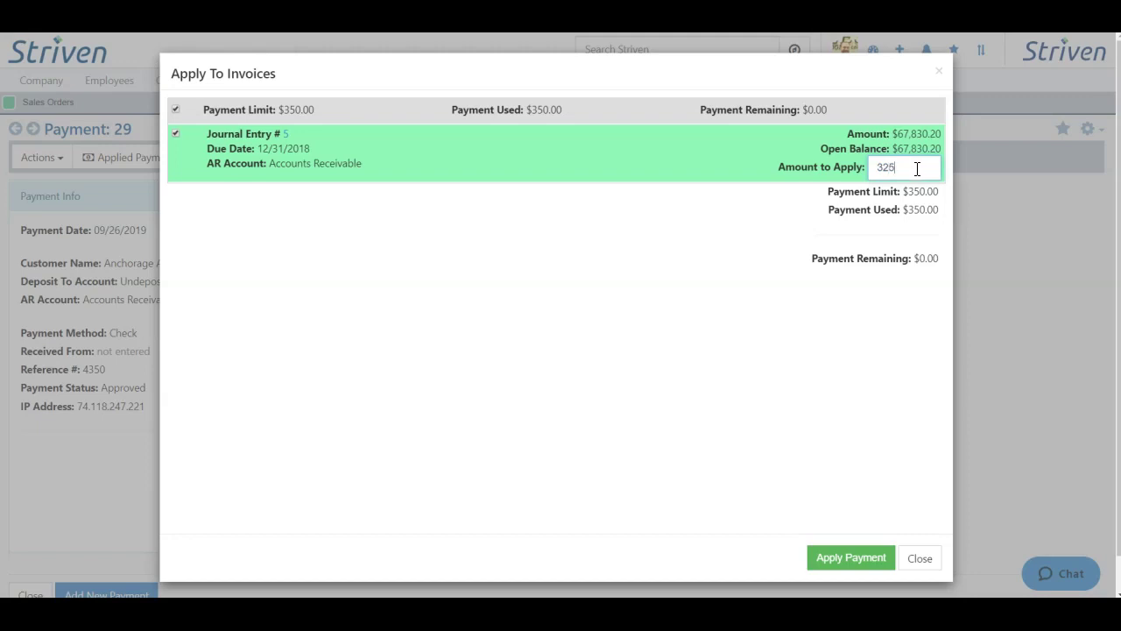
{"action": "left_click_drag", "start_coordinate": [907, 169], "coordinate": [885, 171]}
{"action": "left_click", "coordinate": [870, 226]}
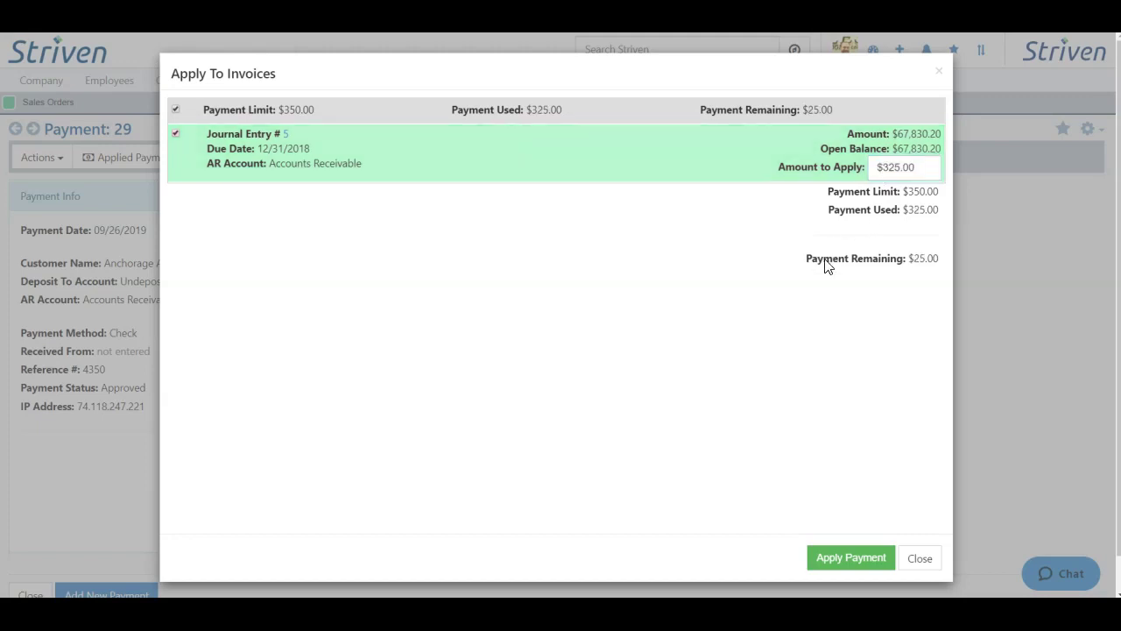
{"action": "left_click", "coordinate": [917, 169]}
{"action": "left_click", "coordinate": [883, 251]}
{"action": "left_click", "coordinate": [845, 561]}
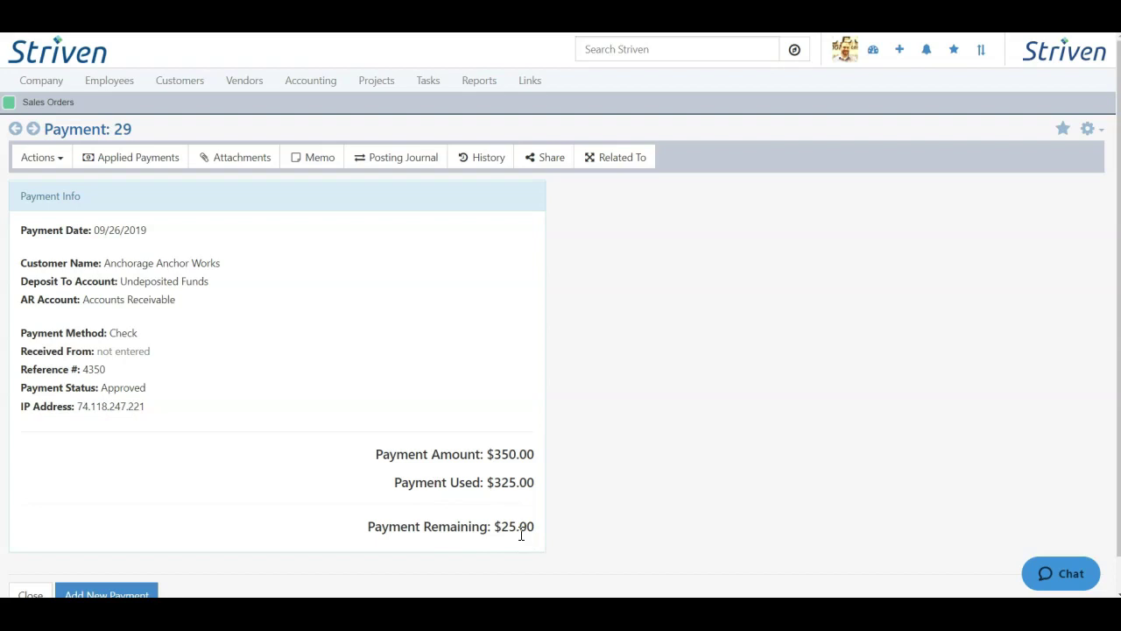
{"action": "left_click", "coordinate": [128, 162]}
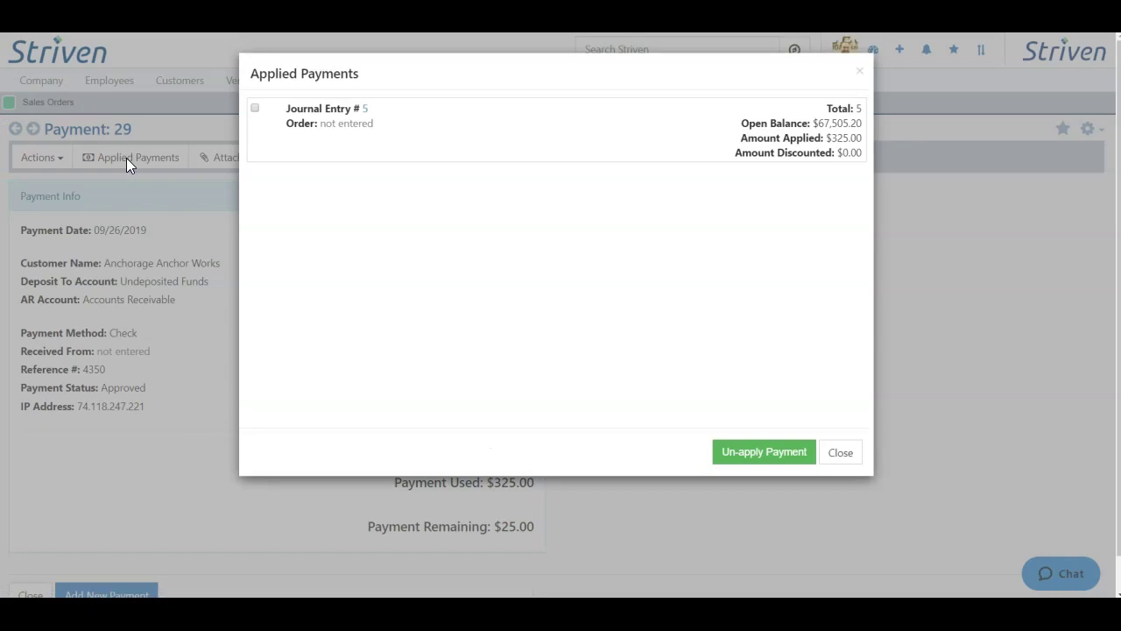
{"action": "left_click", "coordinate": [859, 74]}
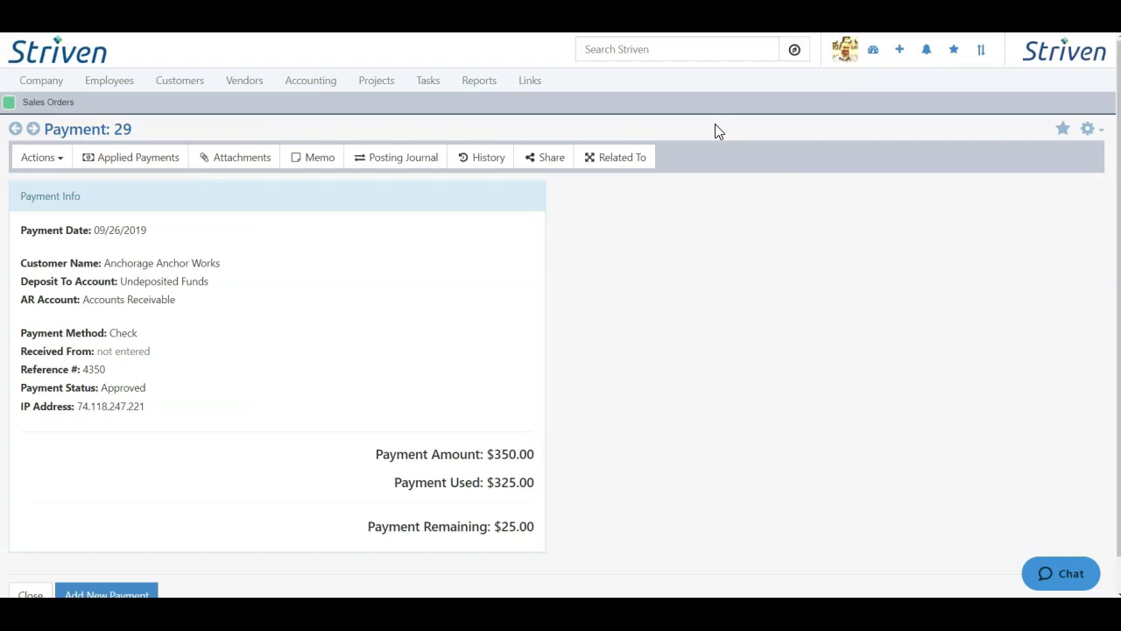
Start a new sales receipt for So Cal Cannery with Cash as the payment method.
{"action": "left_click", "coordinate": [184, 86]}
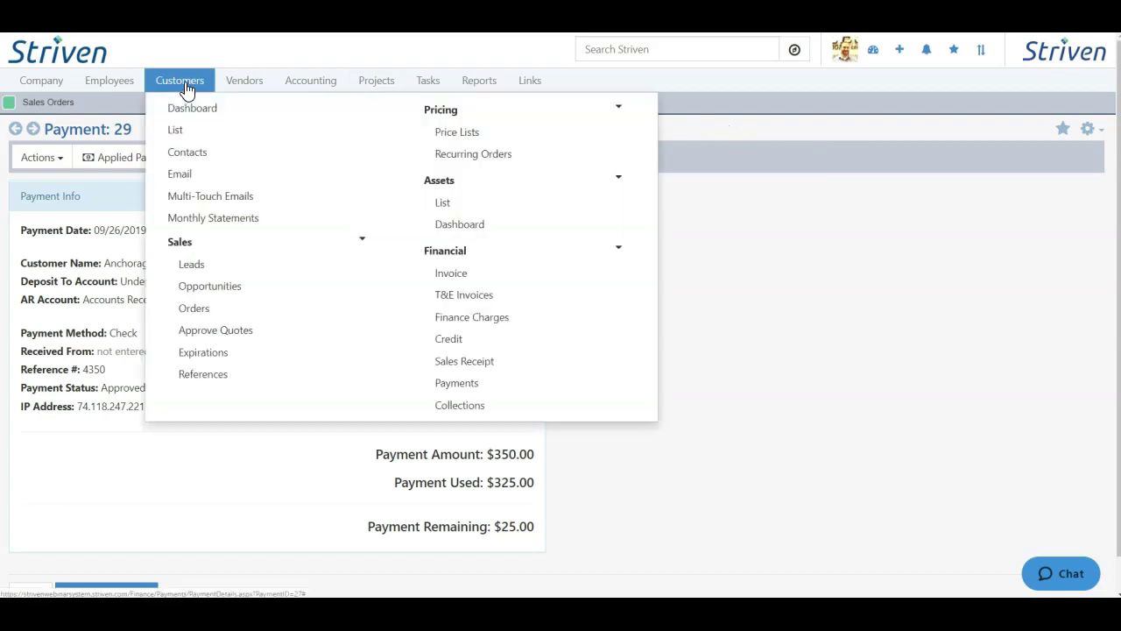
{"action": "left_click", "coordinate": [464, 362]}
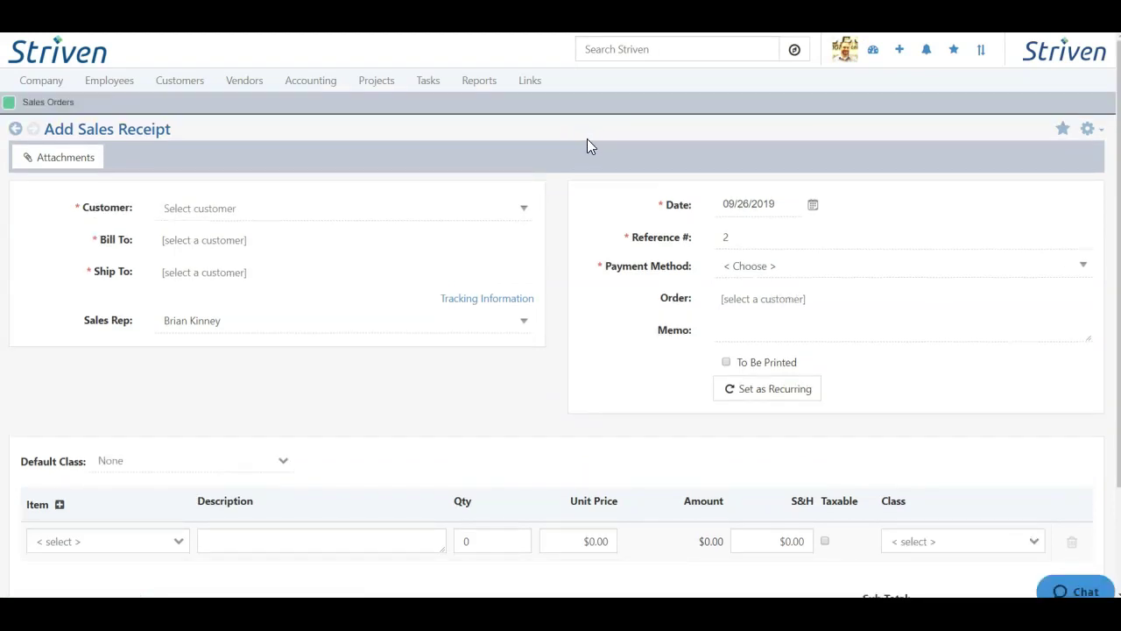
{"action": "left_click", "coordinate": [271, 207]}
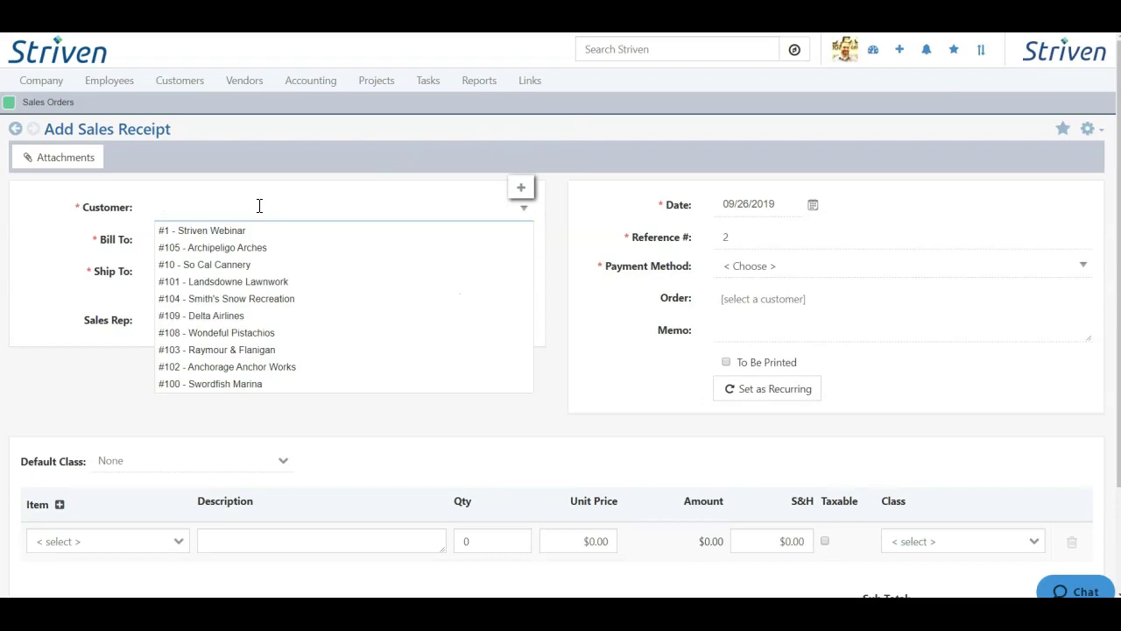
{"action": "left_click", "coordinate": [244, 265]}
{"action": "left_click", "coordinate": [761, 272]}
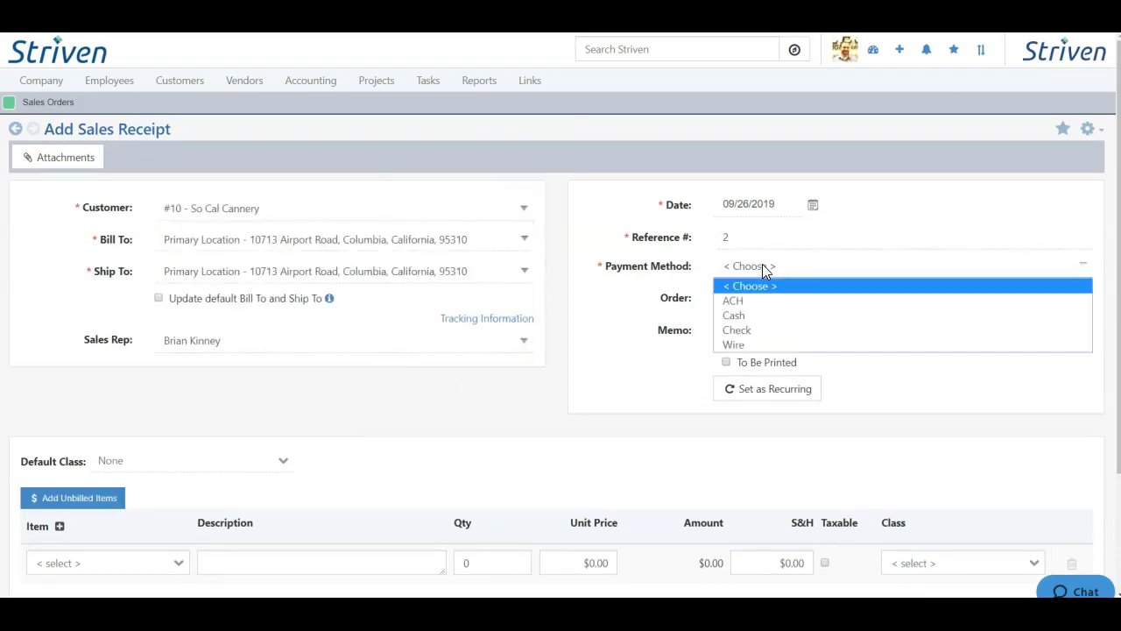
{"action": "left_click", "coordinate": [758, 317]}
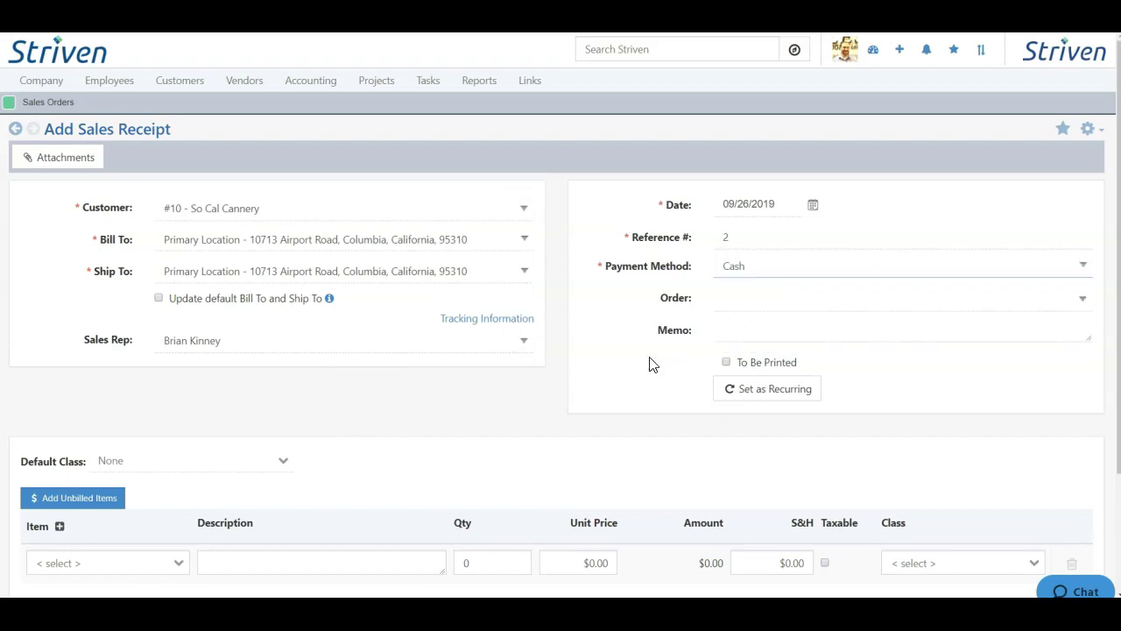
Set the sales receipt's date to 09/25/2019, leaving the memo empty.
{"action": "left_click", "coordinate": [751, 238]}
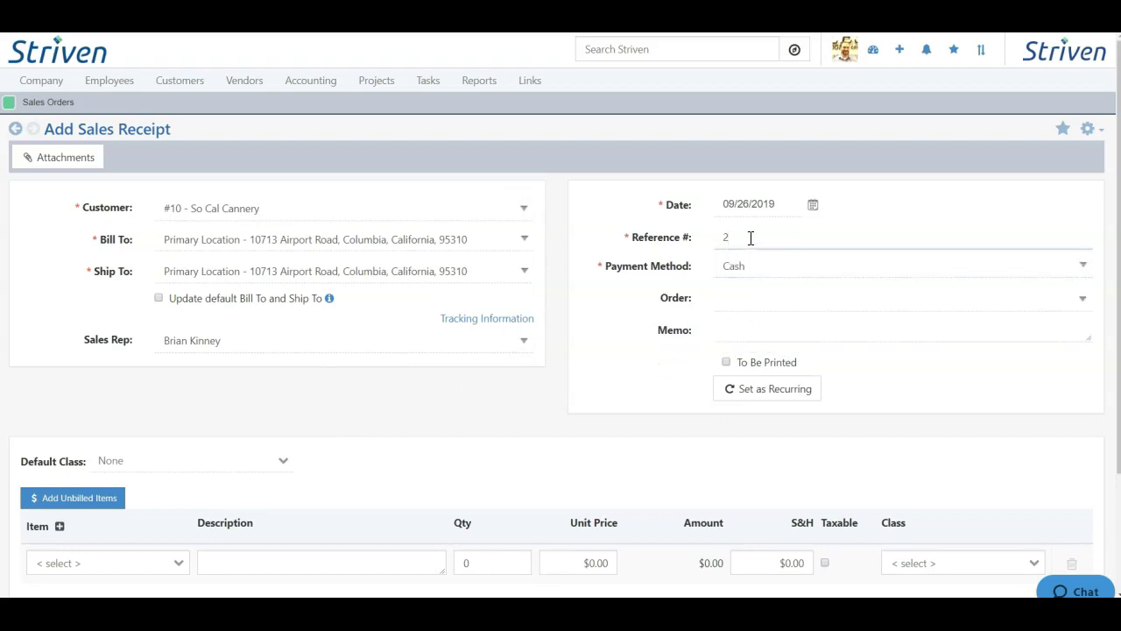
{"action": "left_click", "coordinate": [813, 209]}
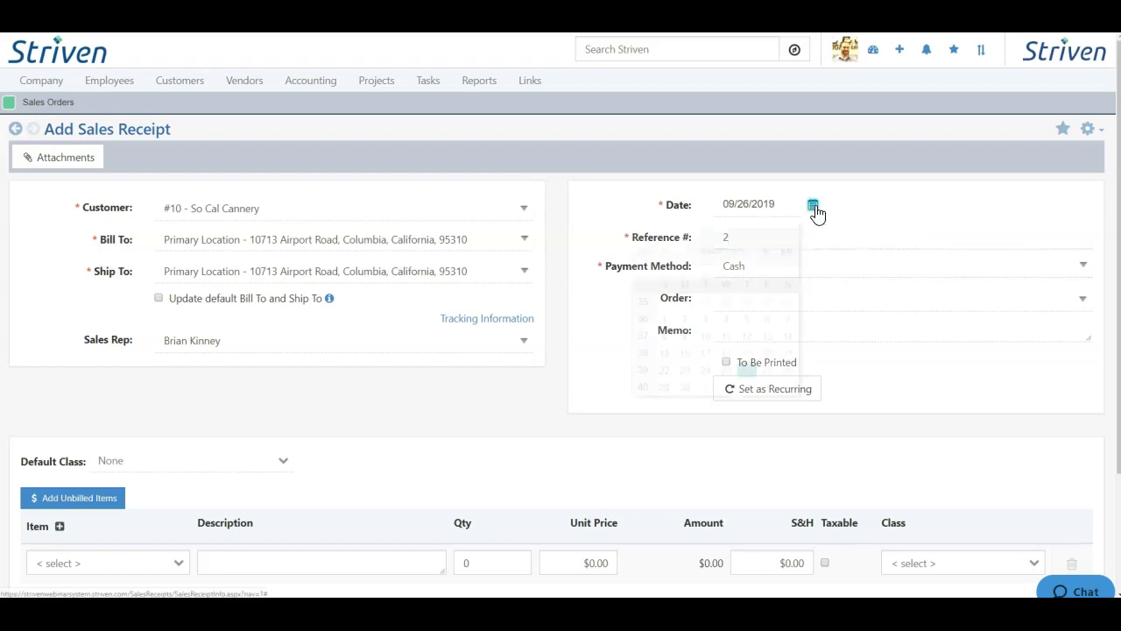
{"action": "left_click", "coordinate": [728, 370]}
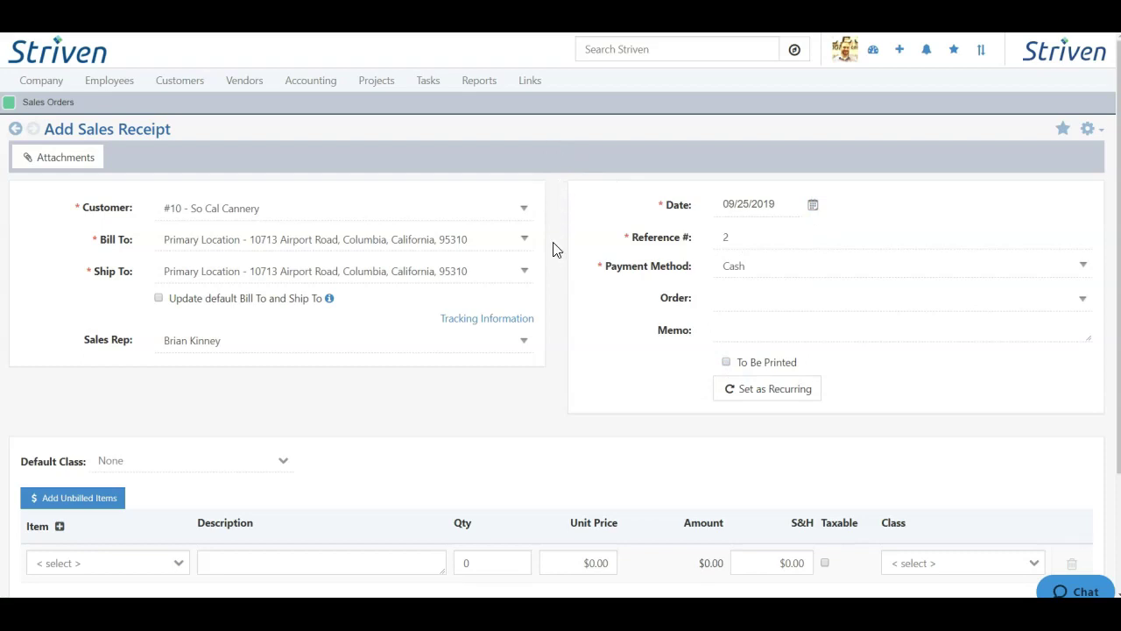
{"action": "scroll", "coordinate": [560, 356], "scroll_direction": "down", "scroll_amount": 2}
{"action": "left_click", "coordinate": [760, 177]}
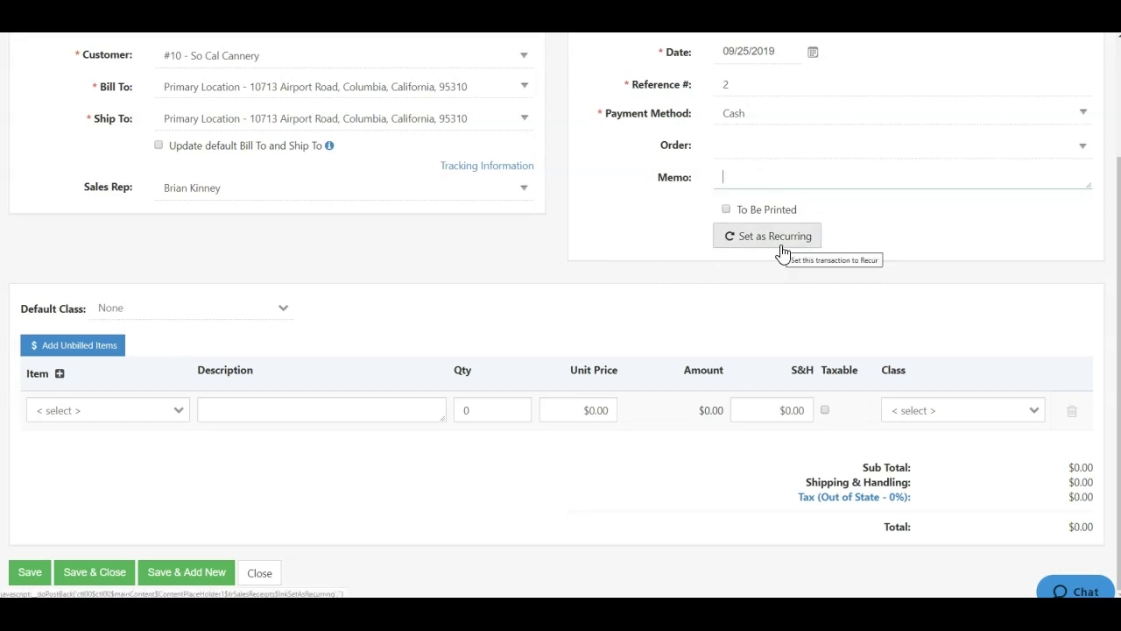
Add the Materials item from the Materials group to the sales receipt with a unit price of $40.00.
{"action": "left_click", "coordinate": [85, 410]}
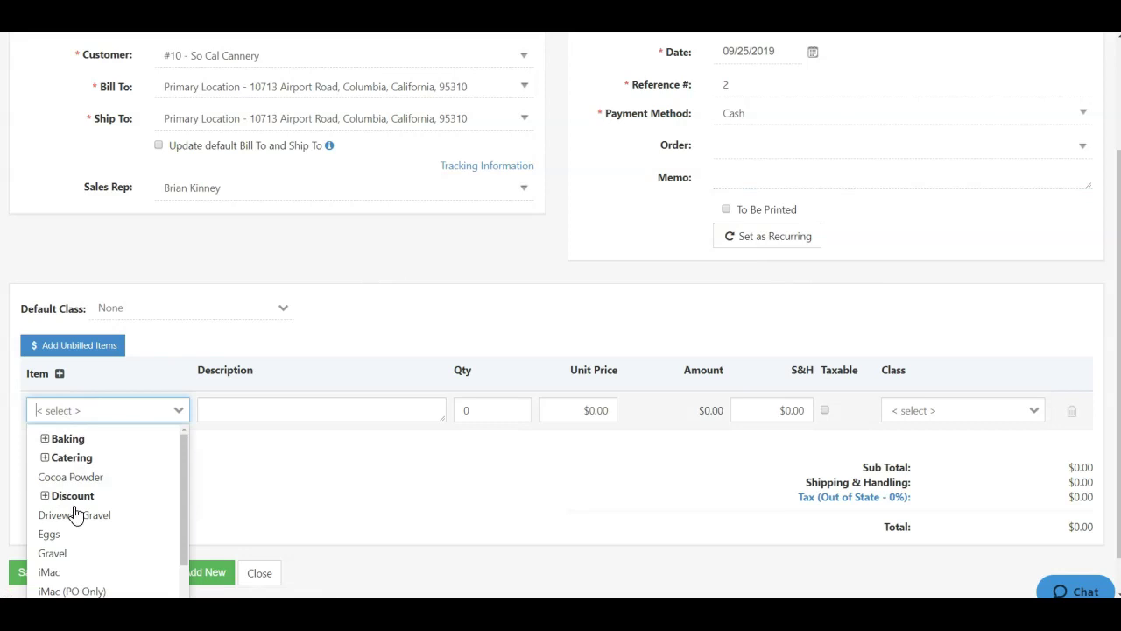
{"action": "scroll", "coordinate": [78, 536], "scroll_direction": "down", "scroll_amount": 3}
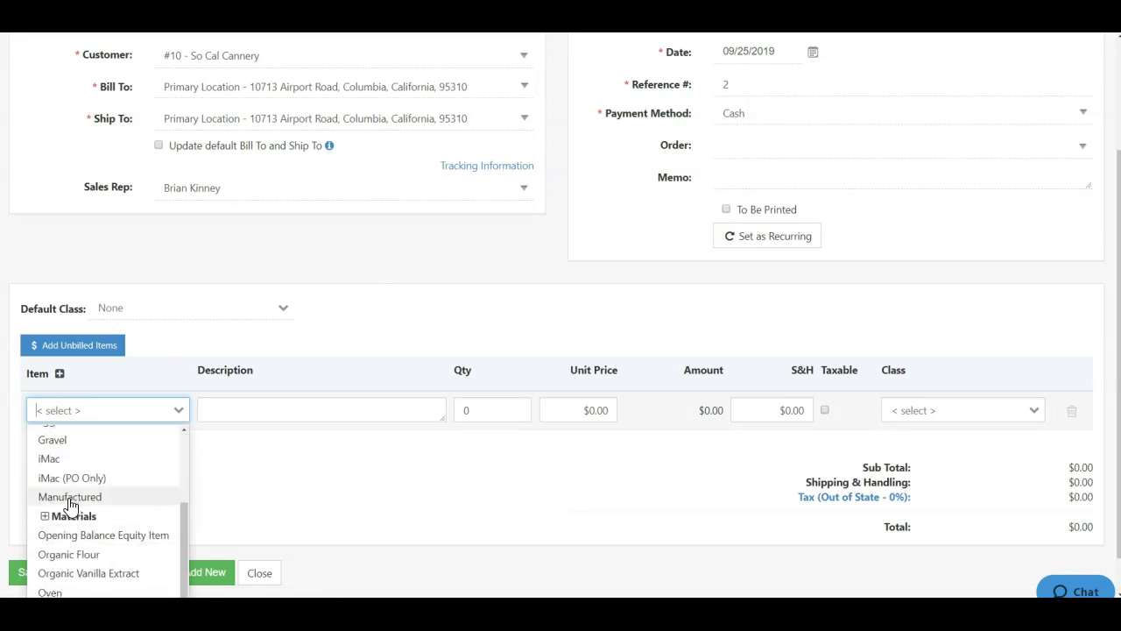
{"action": "left_click", "coordinate": [45, 516]}
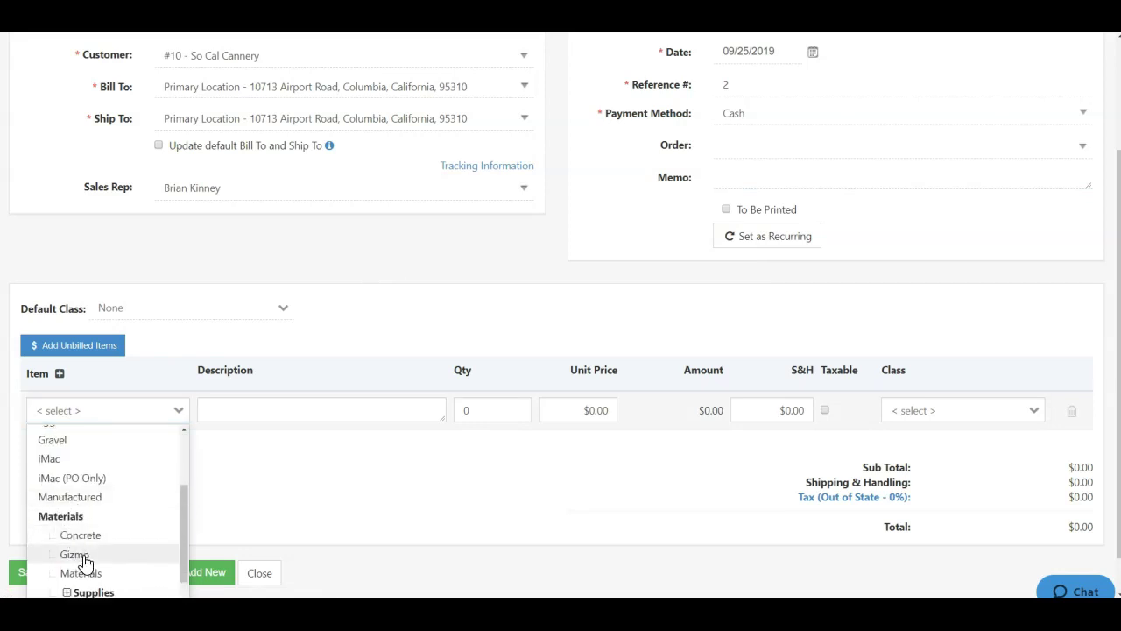
{"action": "left_click", "coordinate": [83, 573]}
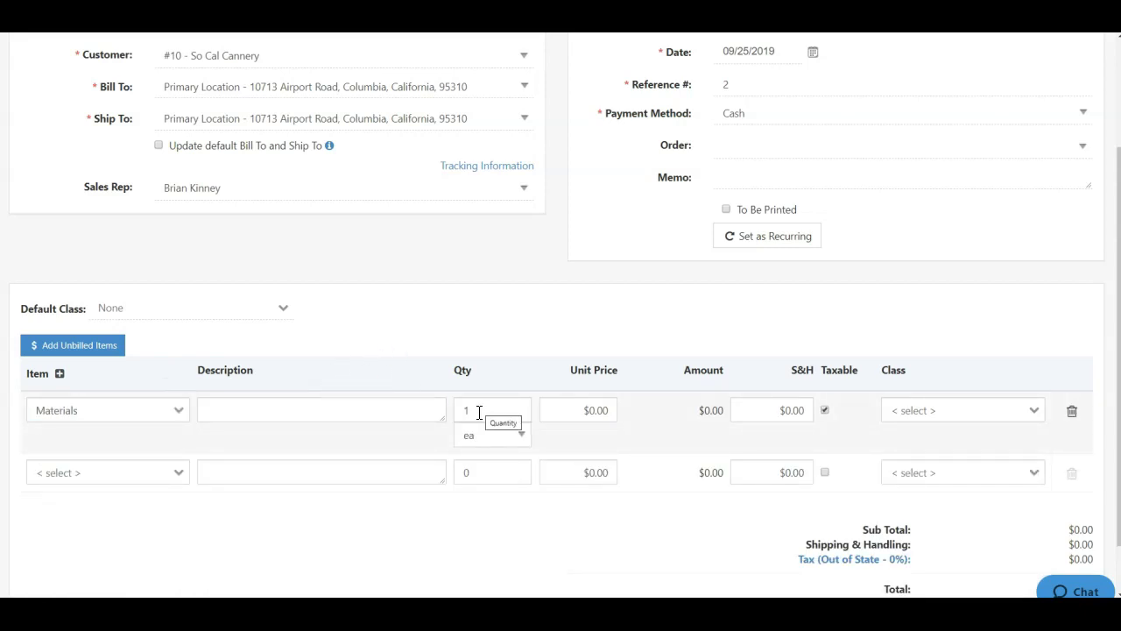
{"action": "left_click", "coordinate": [586, 410]}
{"action": "type", "text": "4"}
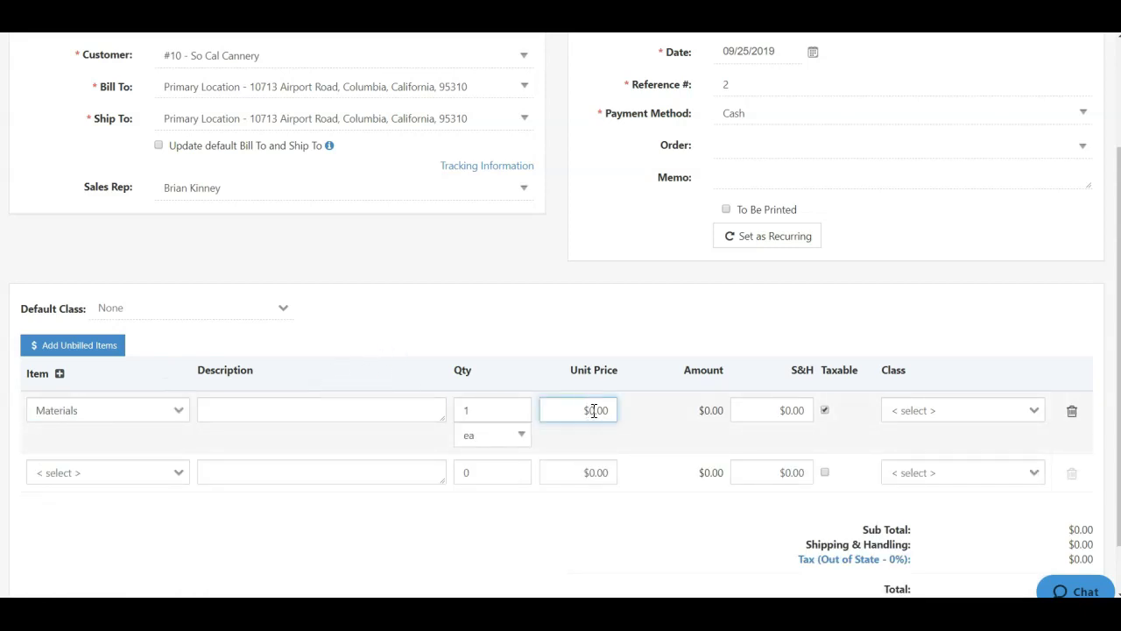
{"action": "left_click", "coordinate": [651, 332]}
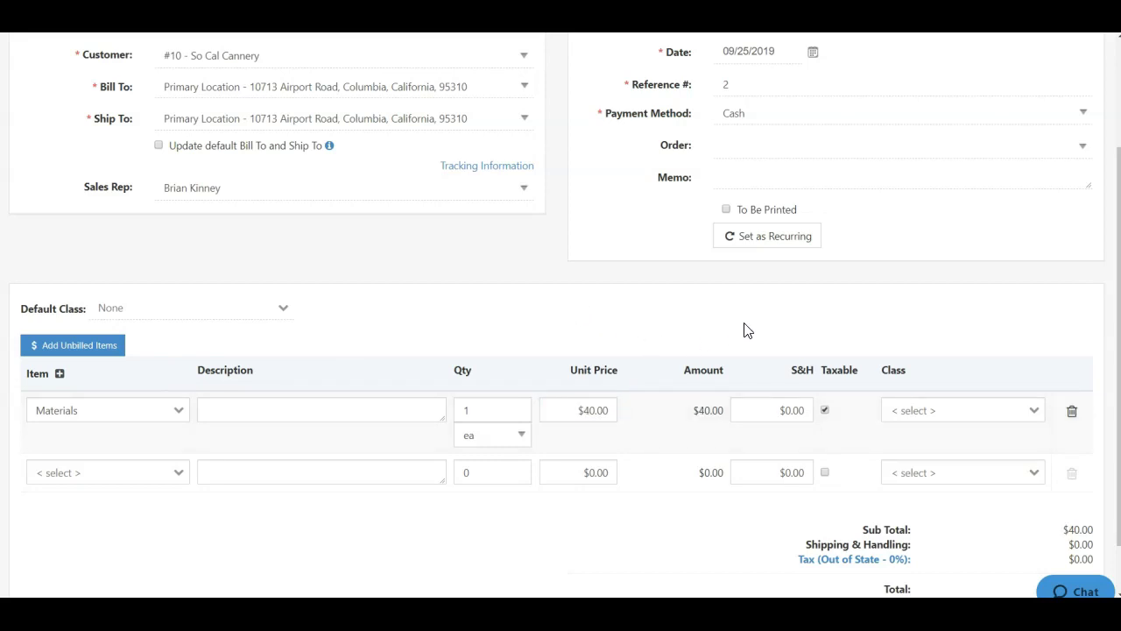
Assign the Augusta class to the Materials line and save the sales receipt.
{"action": "left_click", "coordinate": [954, 410]}
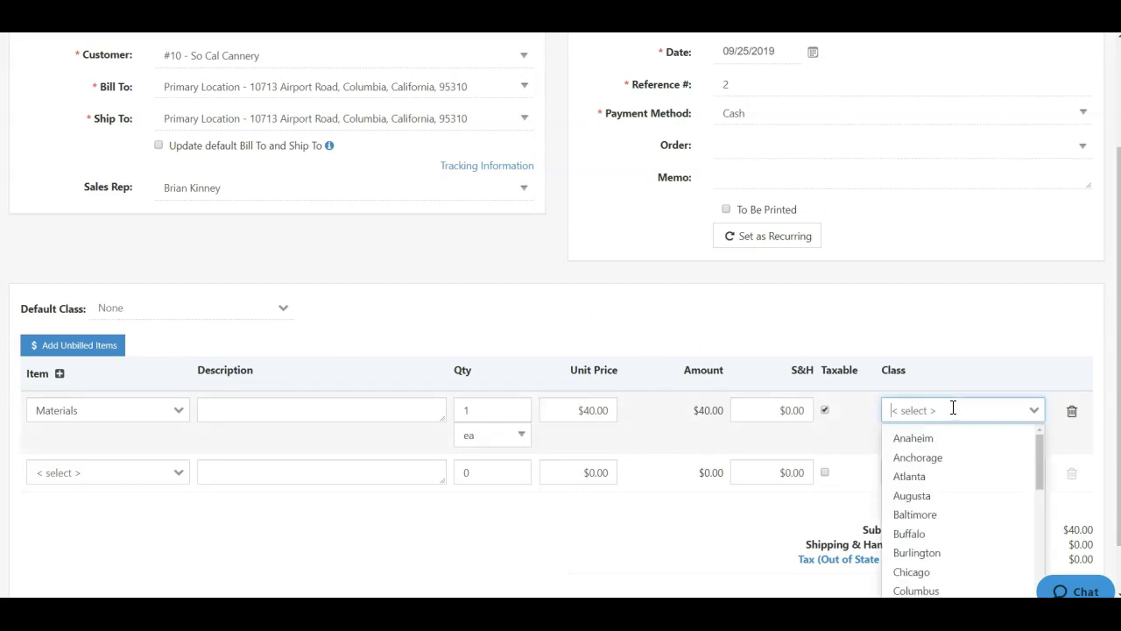
{"action": "left_click", "coordinate": [922, 498]}
{"action": "scroll", "coordinate": [740, 290], "scroll_direction": "down", "scroll_amount": 2}
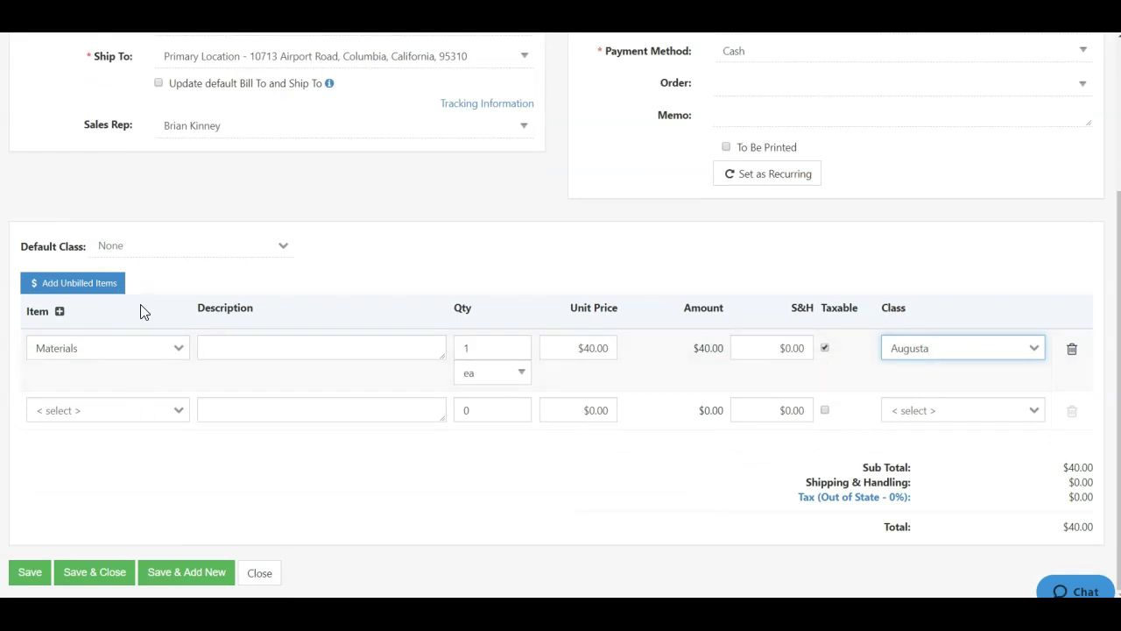
{"action": "left_click", "coordinate": [29, 574]}
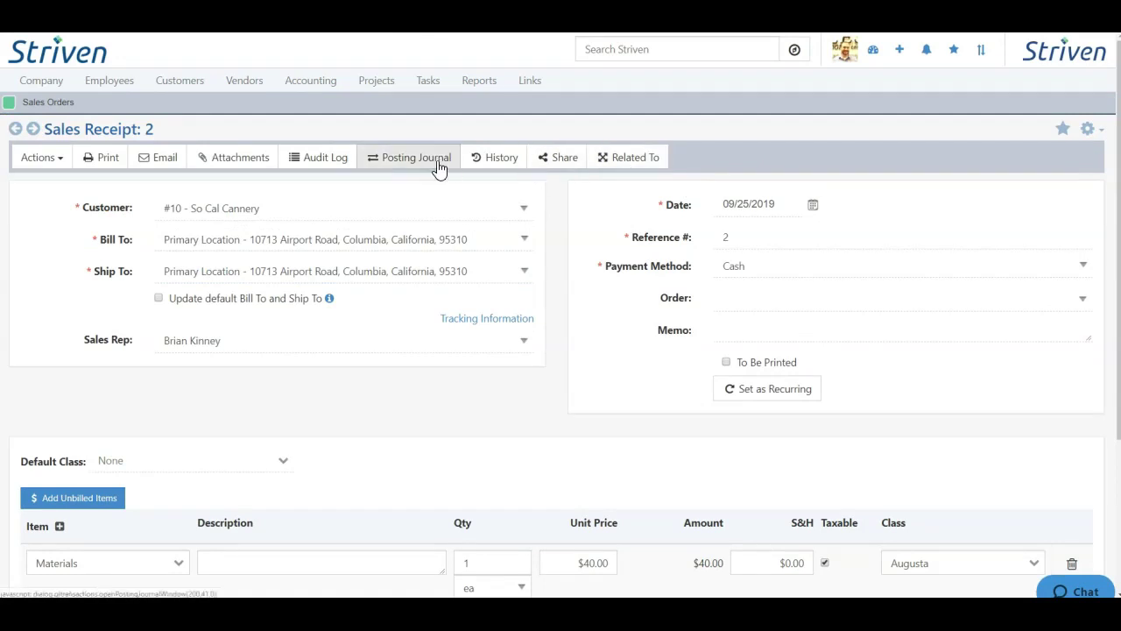
Review the saved receipt's available actions and check So Cal Cannery's unbilled items without adding any.
{"action": "left_click", "coordinate": [47, 163]}
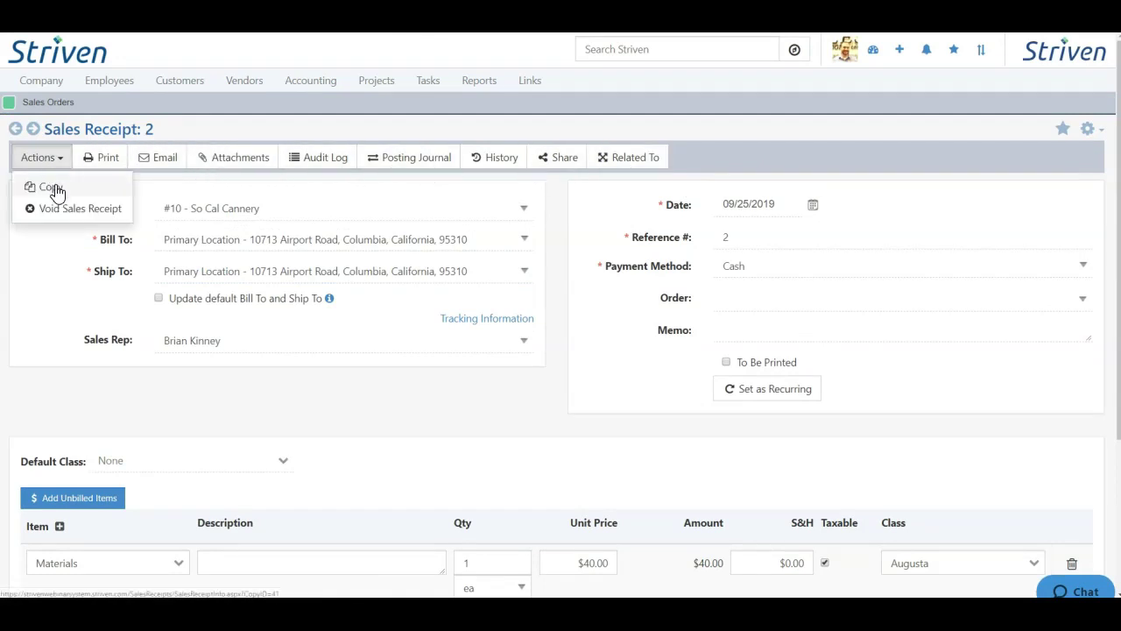
{"action": "left_click", "coordinate": [762, 129]}
{"action": "scroll", "coordinate": [555, 220], "scroll_direction": "down", "scroll_amount": 3}
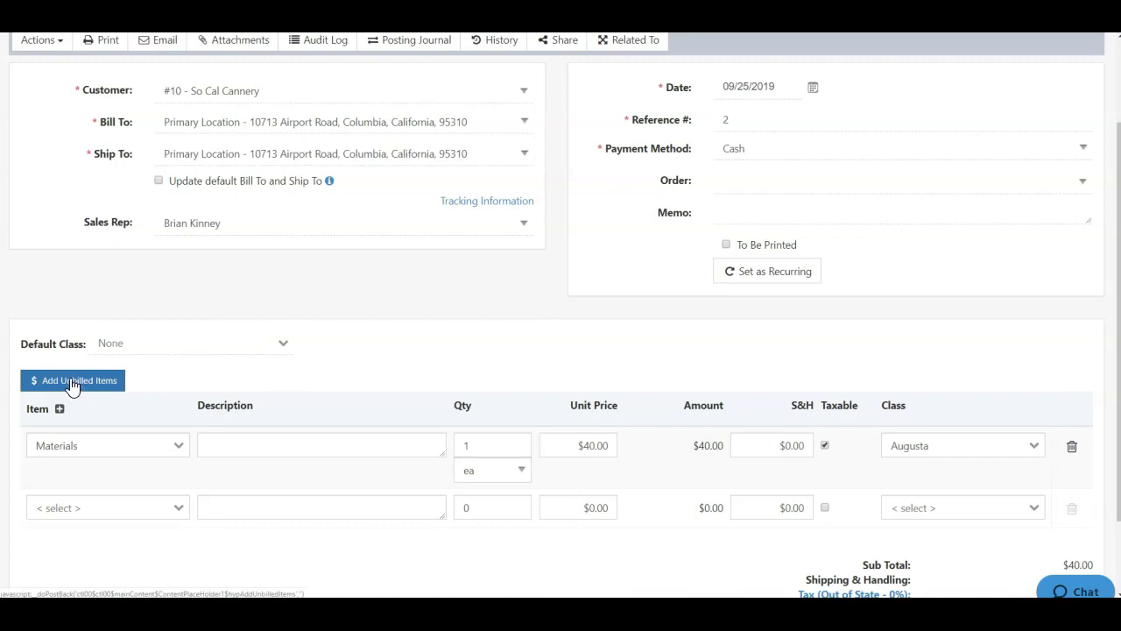
{"action": "left_click", "coordinate": [71, 384]}
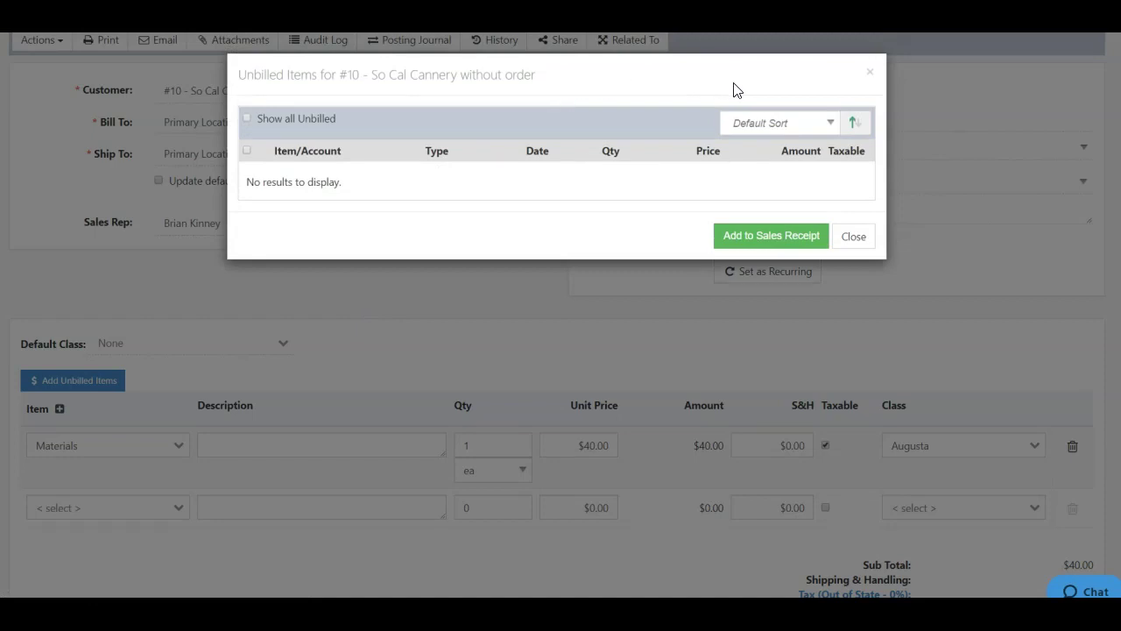
{"action": "left_click", "coordinate": [871, 76]}
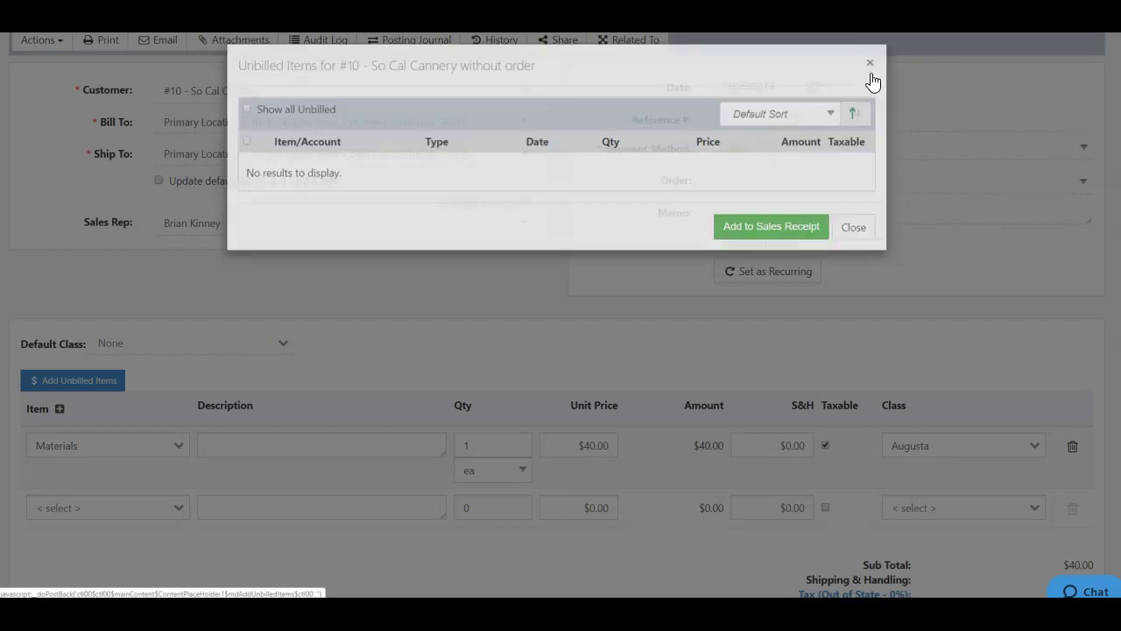
{"action": "scroll", "coordinate": [411, 325], "scroll_direction": "up", "scroll_amount": 2}
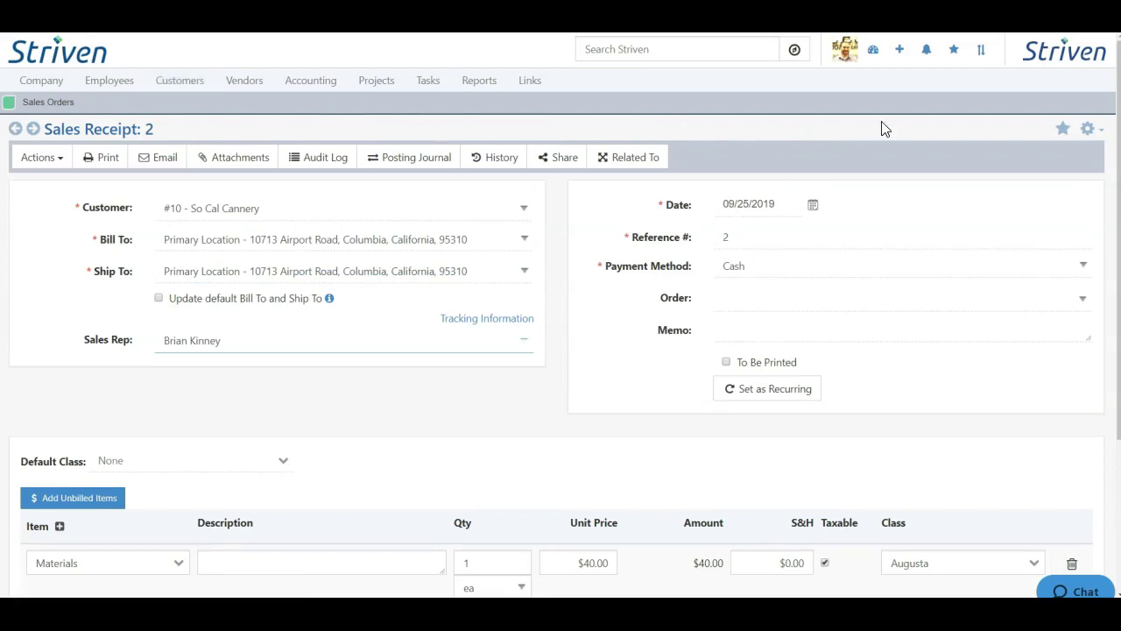
Start a new customer credit memo for Smith's Snow Recreation, keeping the default memo number and no order.
{"action": "left_click", "coordinate": [900, 51]}
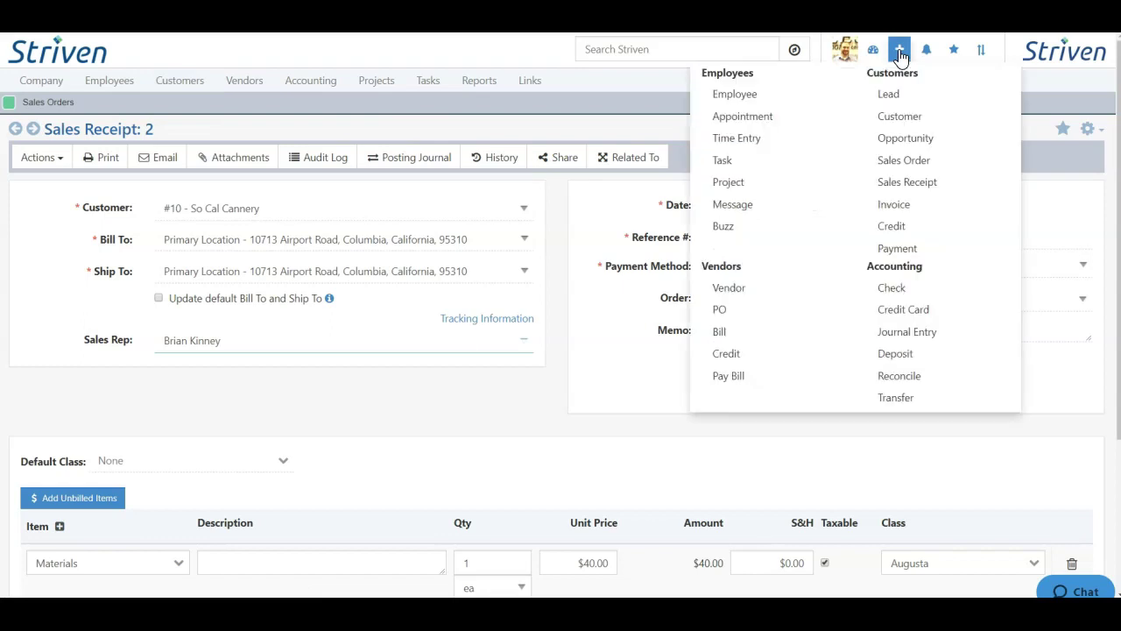
{"action": "left_click", "coordinate": [903, 235]}
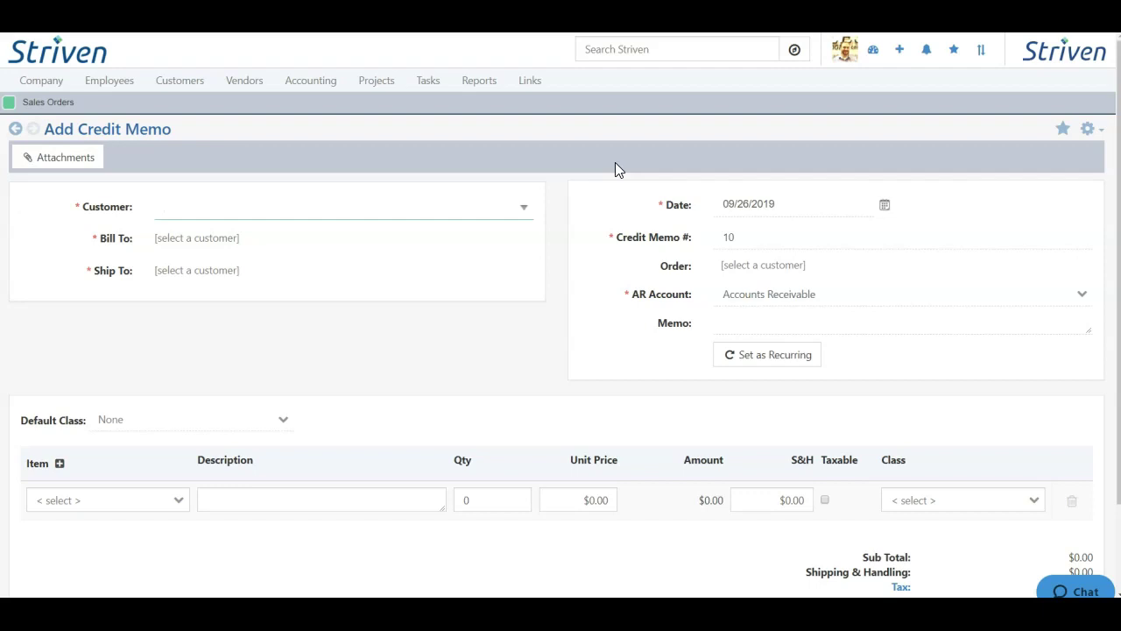
{"action": "left_click", "coordinate": [289, 206]}
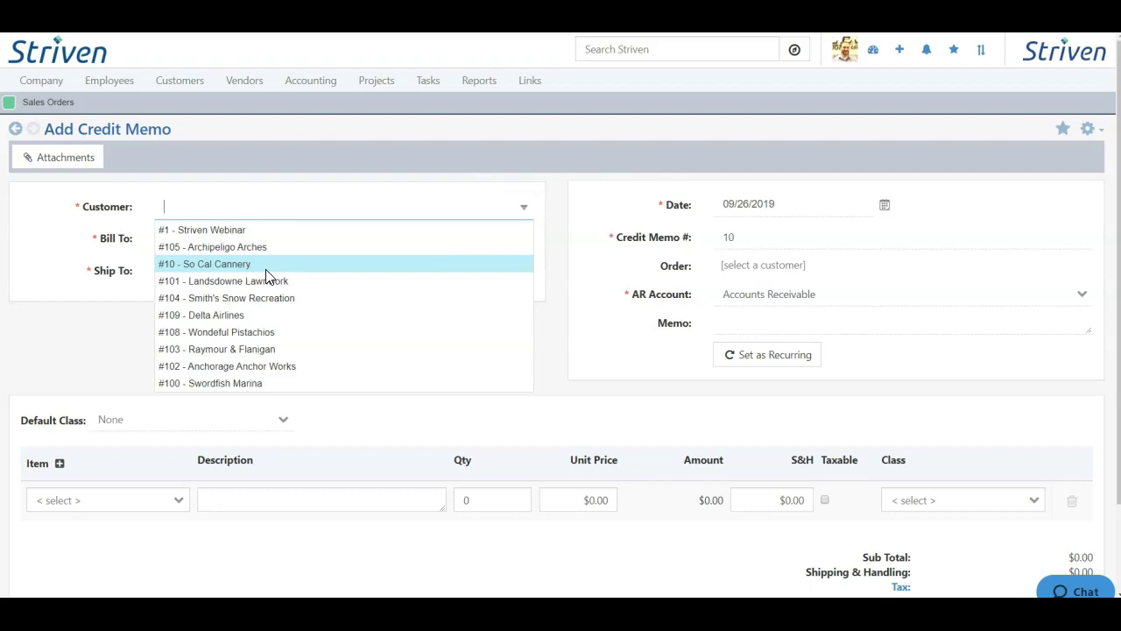
{"action": "left_click", "coordinate": [263, 298]}
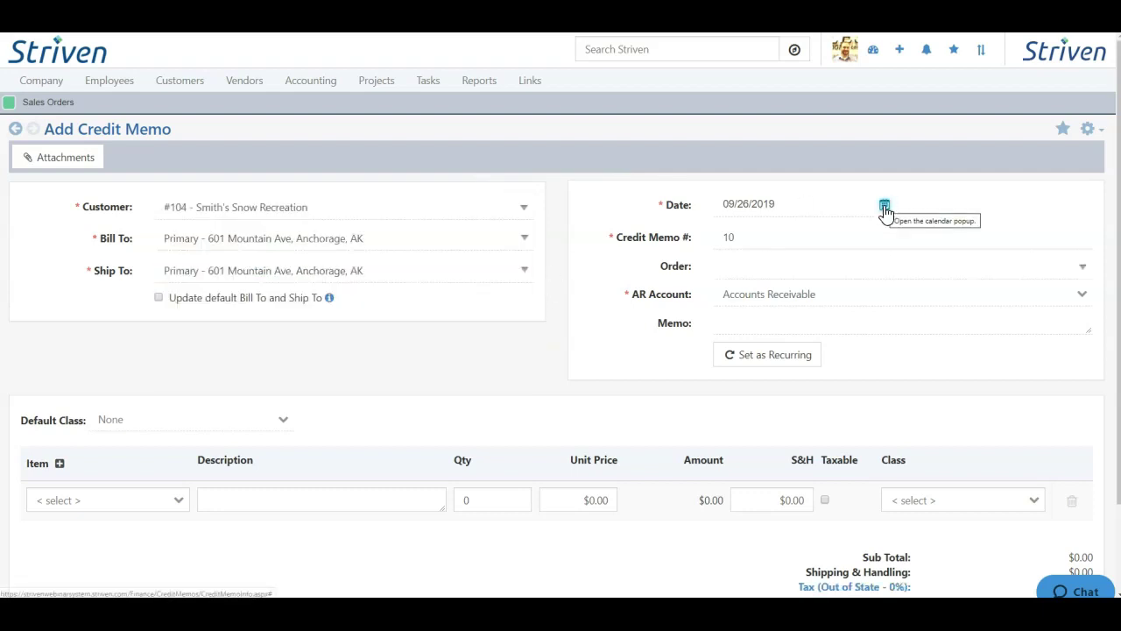
{"action": "left_click", "coordinate": [757, 239]}
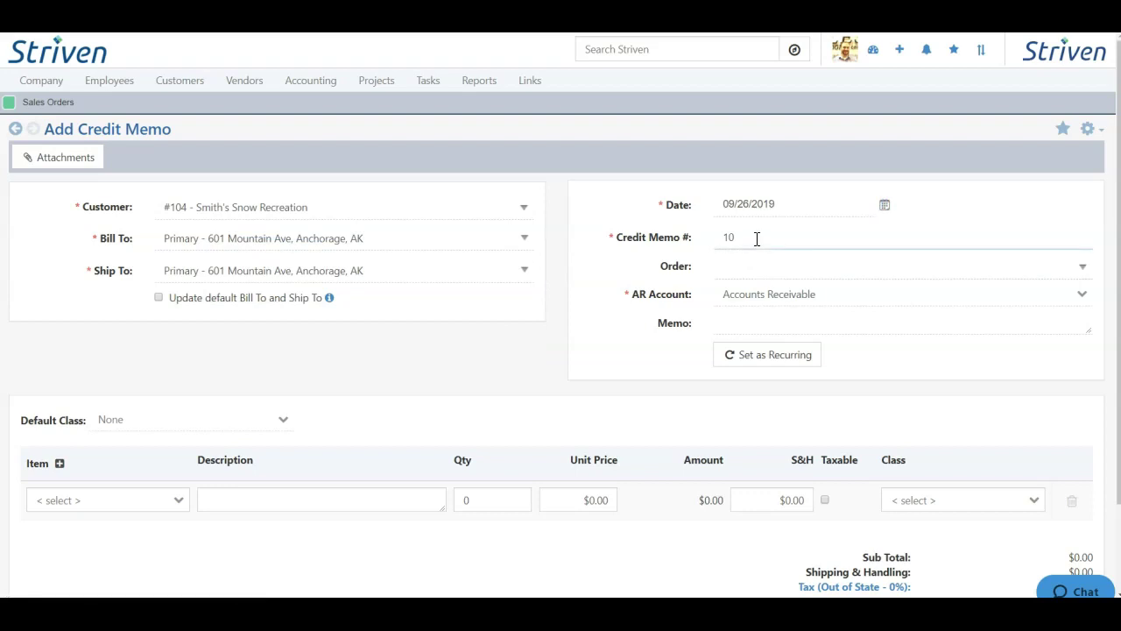
{"action": "left_click", "coordinate": [745, 269]}
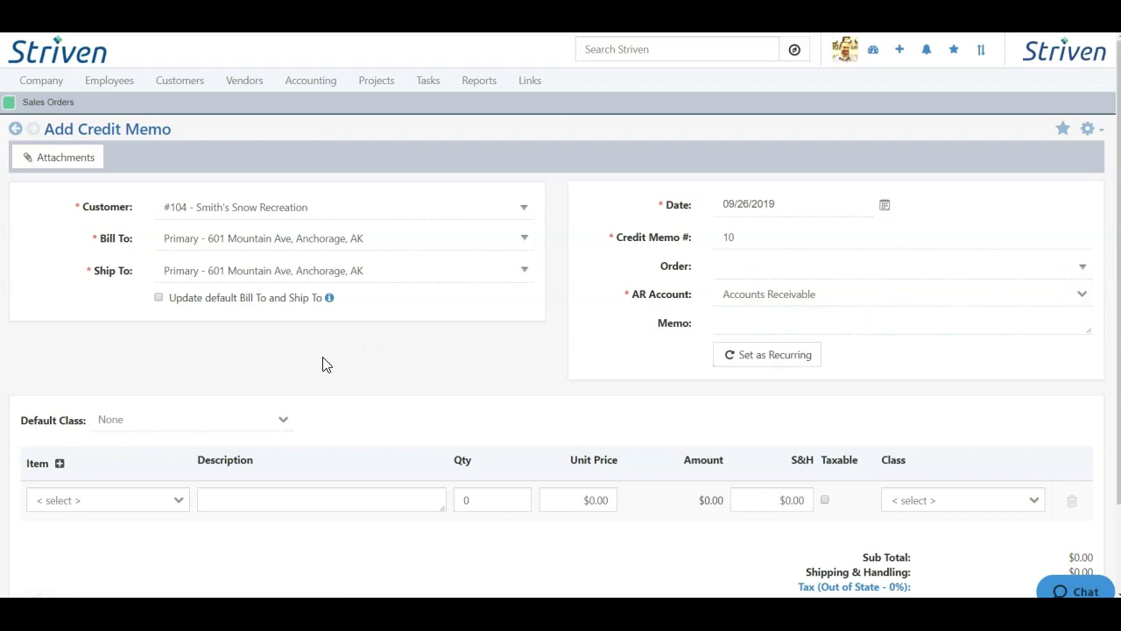
Add an Eggs line described as "Damaged on delivery" and set its inventory location to Philadelphia, PA.
{"action": "scroll", "coordinate": [325, 363], "scroll_direction": "down", "scroll_amount": 1}
{"action": "scroll", "coordinate": [326, 364], "scroll_direction": "down", "scroll_amount": 1}
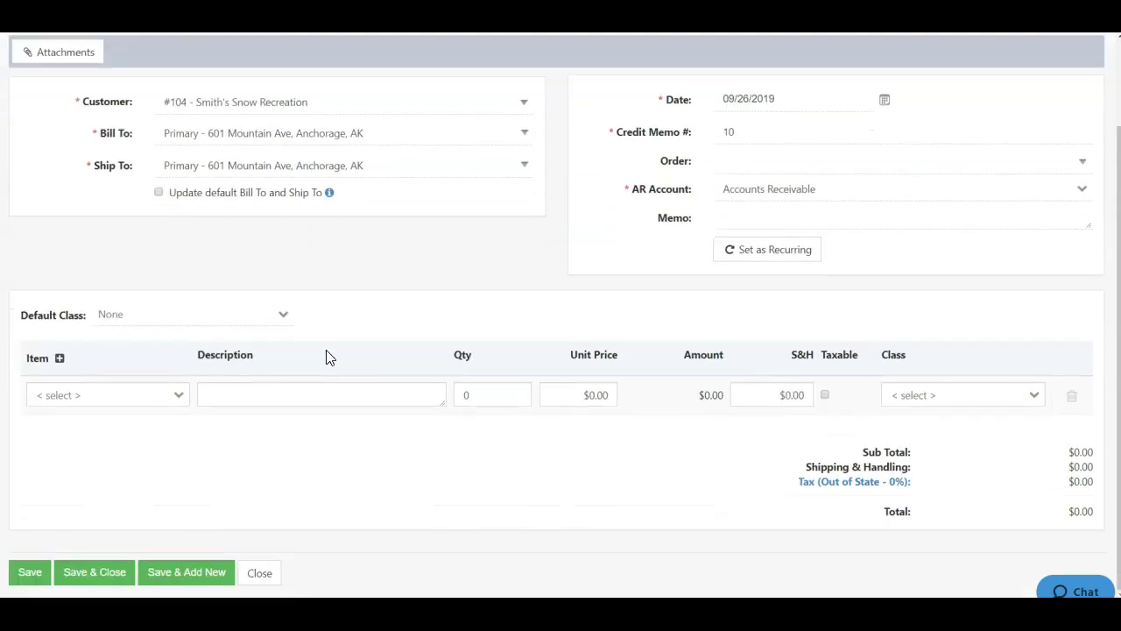
{"action": "left_click", "coordinate": [68, 395]}
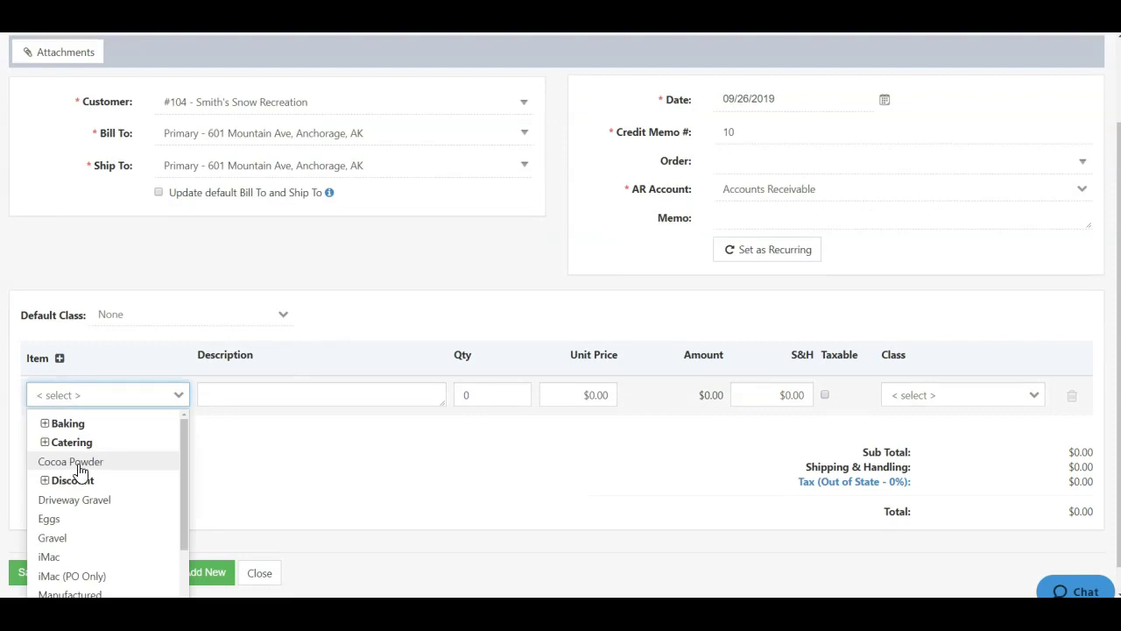
{"action": "left_click", "coordinate": [49, 519]}
{"action": "left_click", "coordinate": [261, 395]}
{"action": "type", "text": "Damaged or delivery"}
{"action": "left_click", "coordinate": [216, 354]}
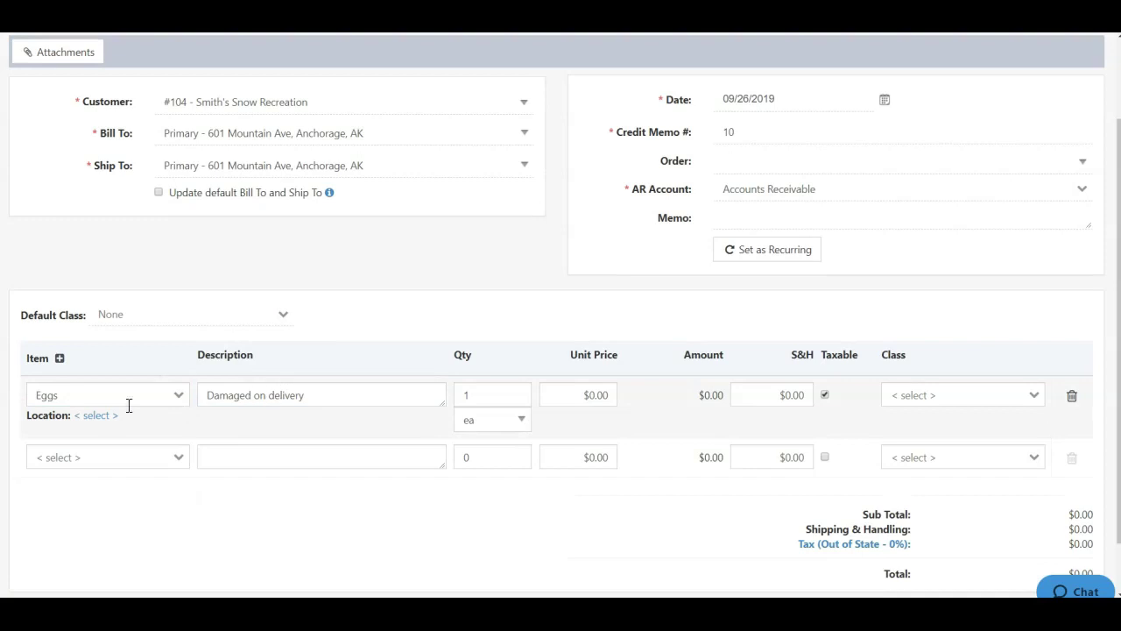
{"action": "left_click", "coordinate": [102, 415]}
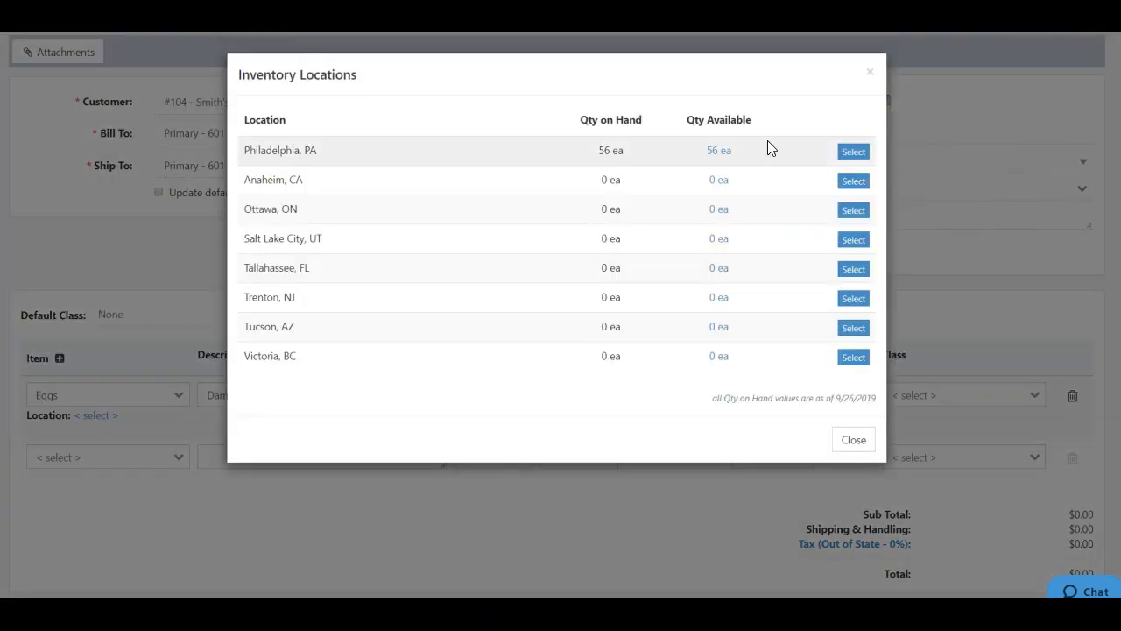
{"action": "left_click", "coordinate": [852, 149]}
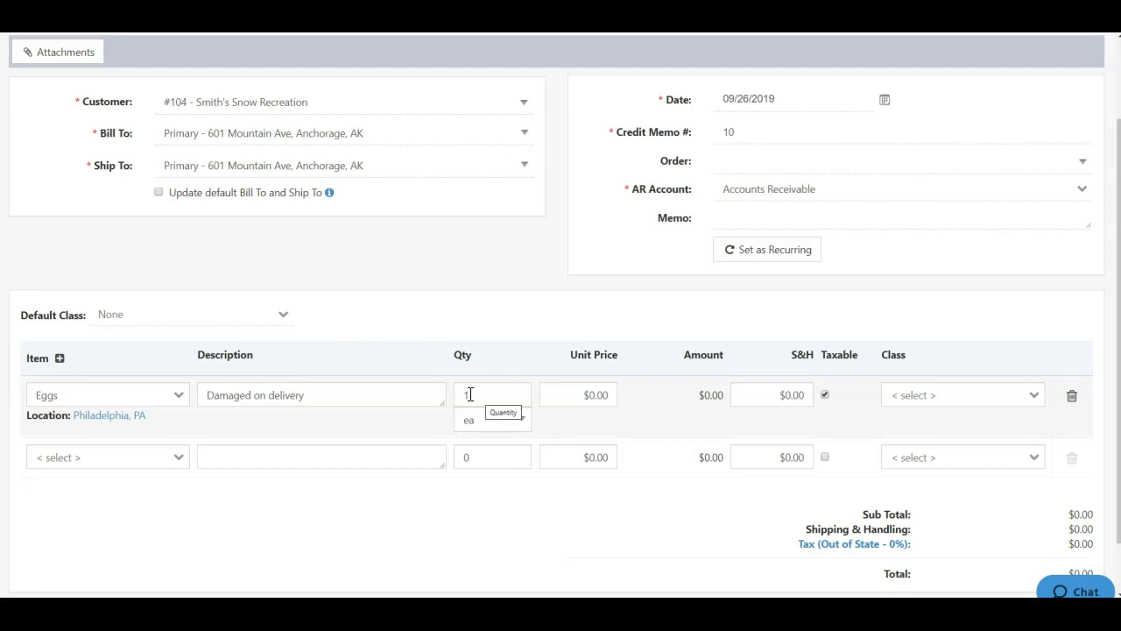
Set the Eggs line's unit price to $1.00 and its class to Dallas.
{"action": "left_click", "coordinate": [591, 395]}
{"action": "type", "text": "1"}
{"action": "left_click", "coordinate": [919, 396]}
{"action": "scroll", "coordinate": [958, 531], "scroll_direction": "down", "scroll_amount": 3}
{"action": "left_click", "coordinate": [913, 487]}
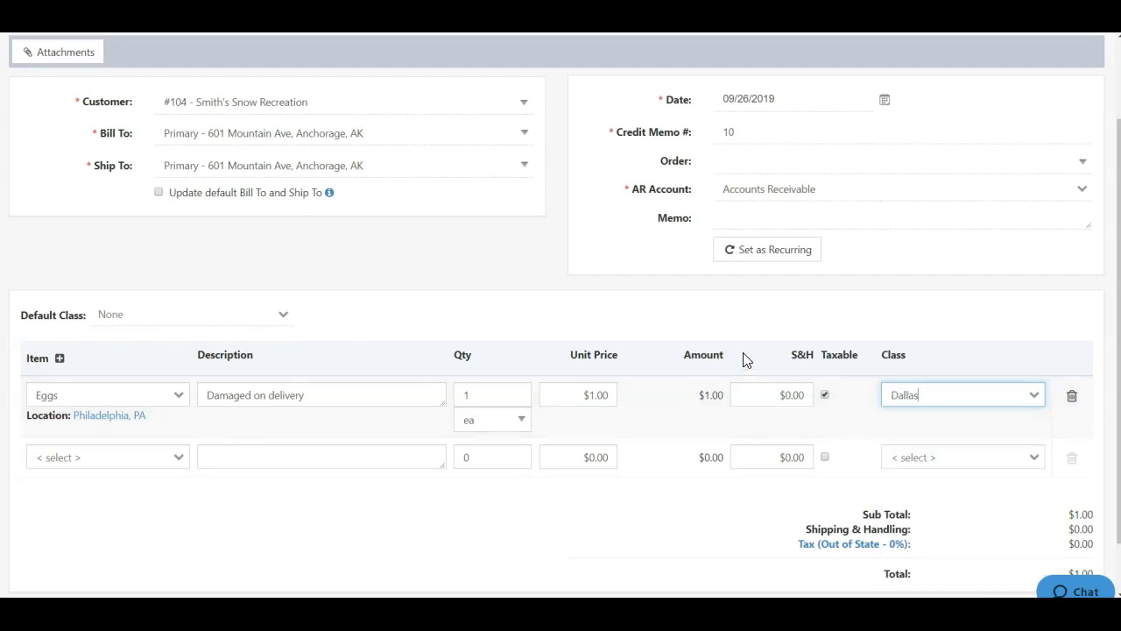
Make the Eggs line non-taxable and save the credit memo.
{"action": "scroll", "coordinate": [741, 359], "scroll_direction": "down", "scroll_amount": 1}
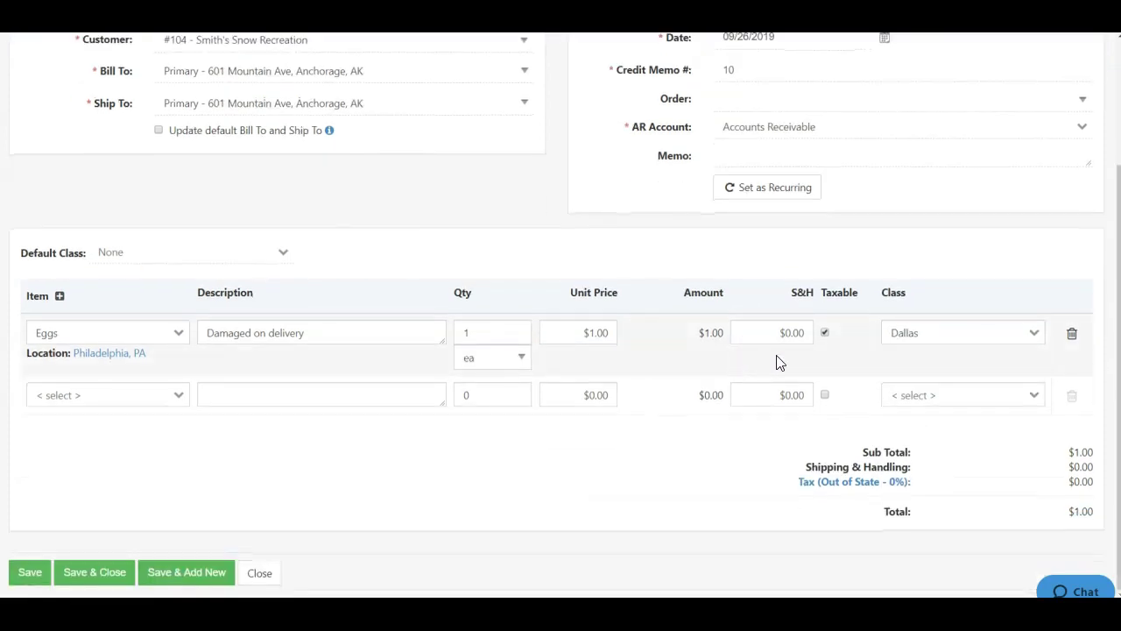
{"action": "left_click", "coordinate": [825, 333]}
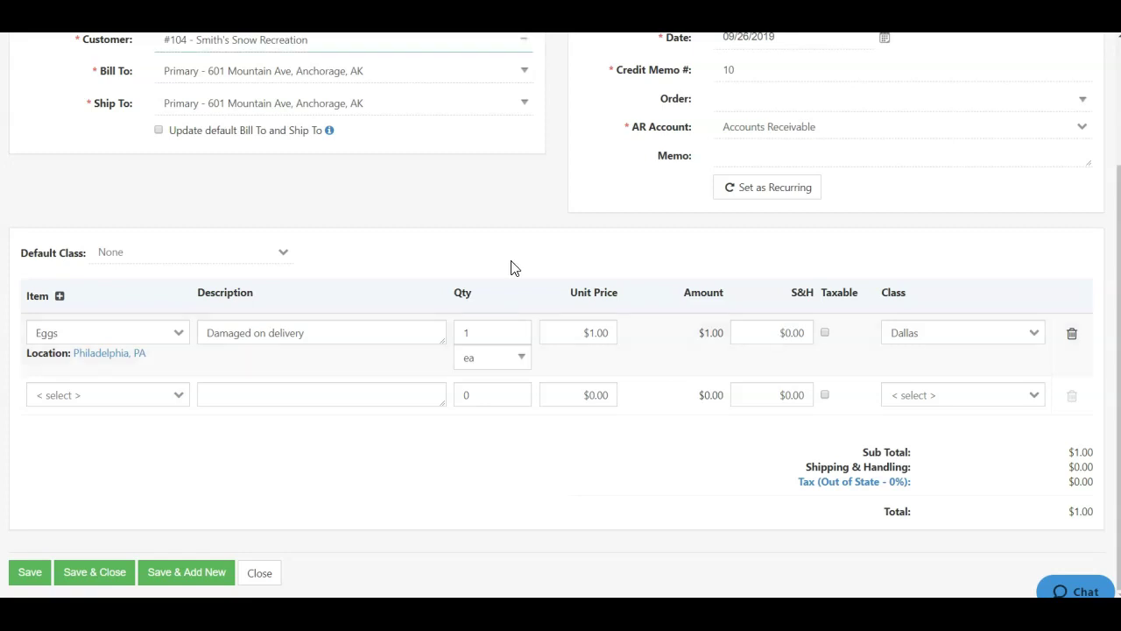
{"action": "left_click", "coordinate": [30, 578]}
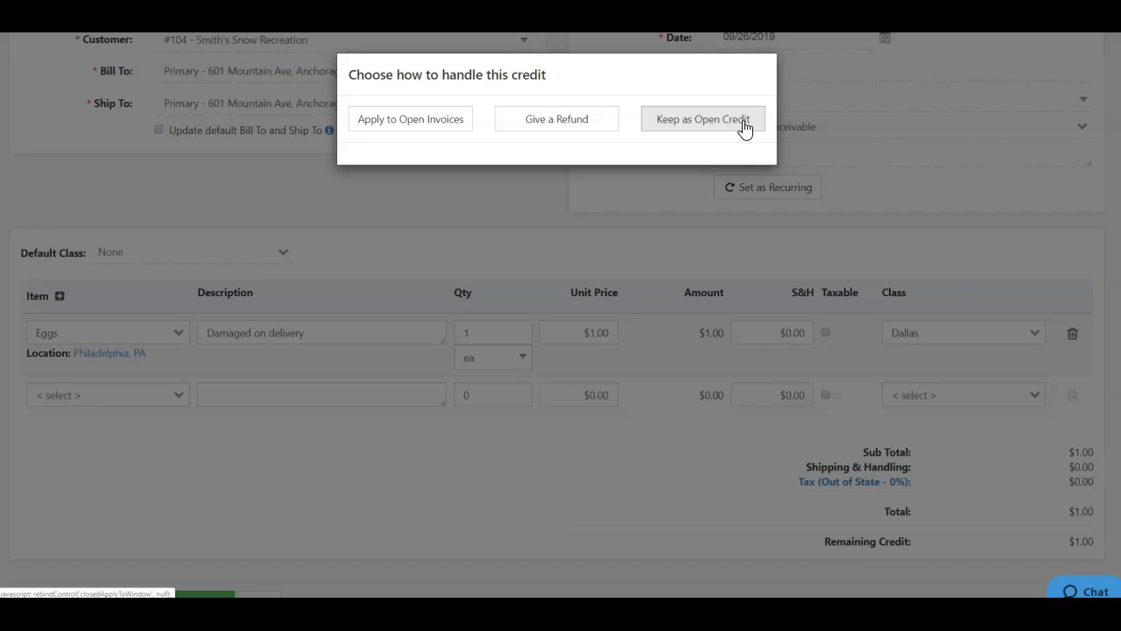
Choose to refund the credit, issuing it by Check from the Scotiabank account.
{"action": "left_click", "coordinate": [558, 123]}
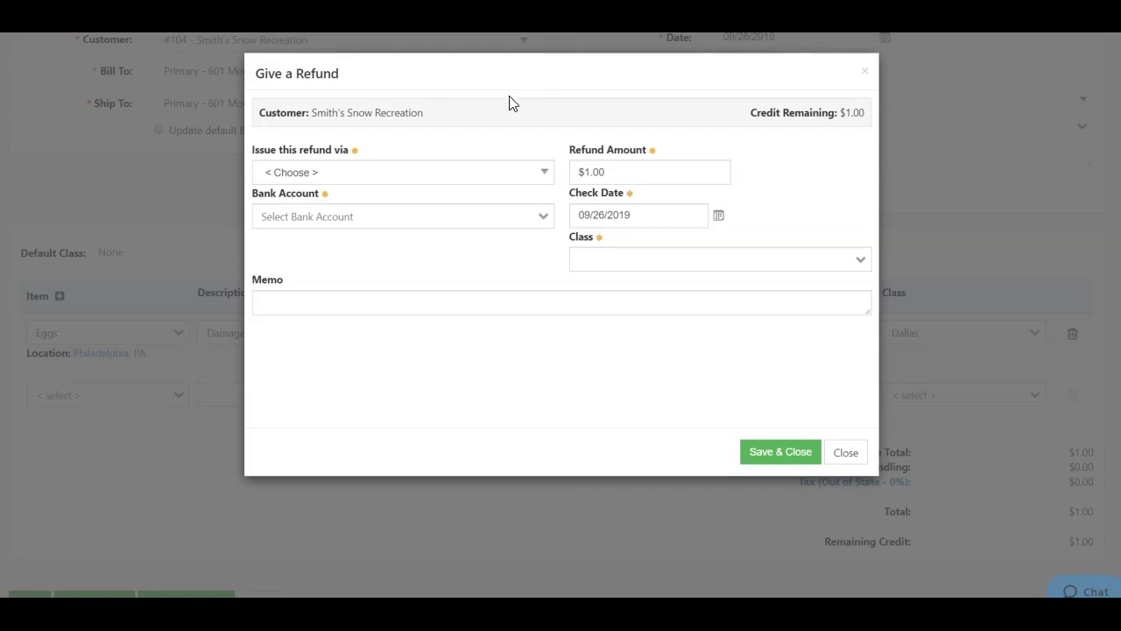
{"action": "left_click", "coordinate": [323, 176]}
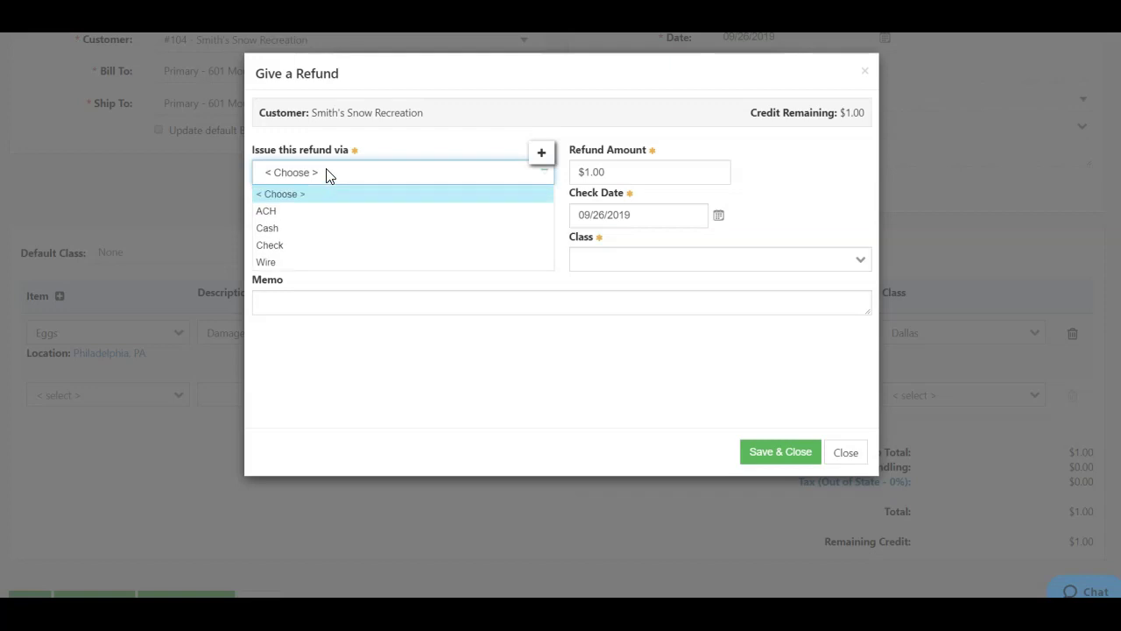
{"action": "left_click", "coordinate": [301, 253]}
{"action": "left_click", "coordinate": [356, 218]}
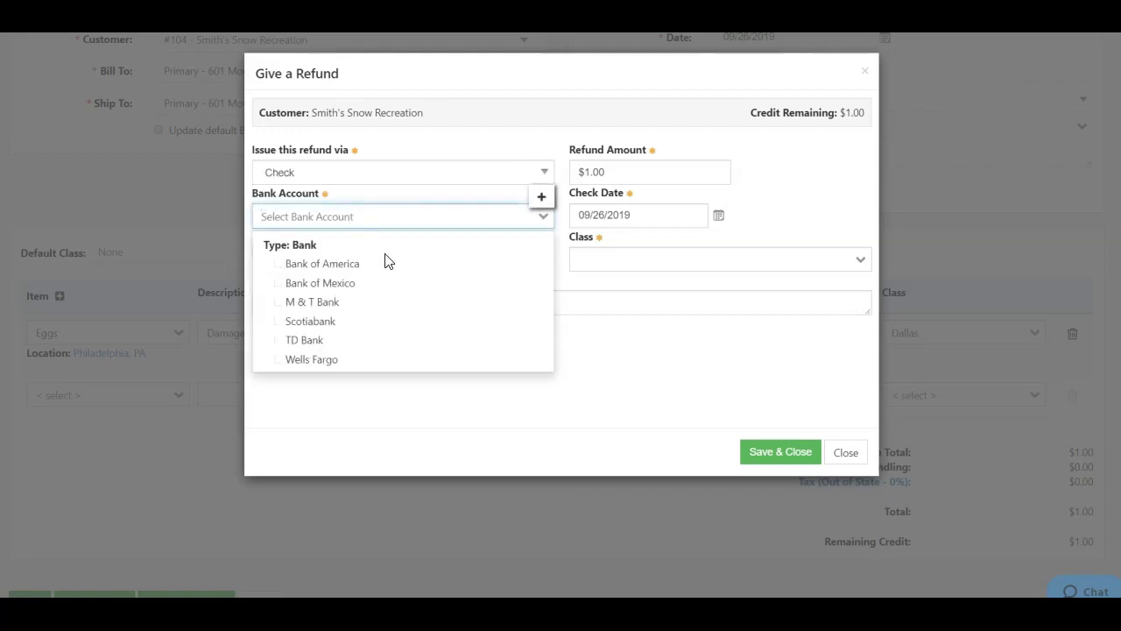
{"action": "left_click", "coordinate": [352, 322]}
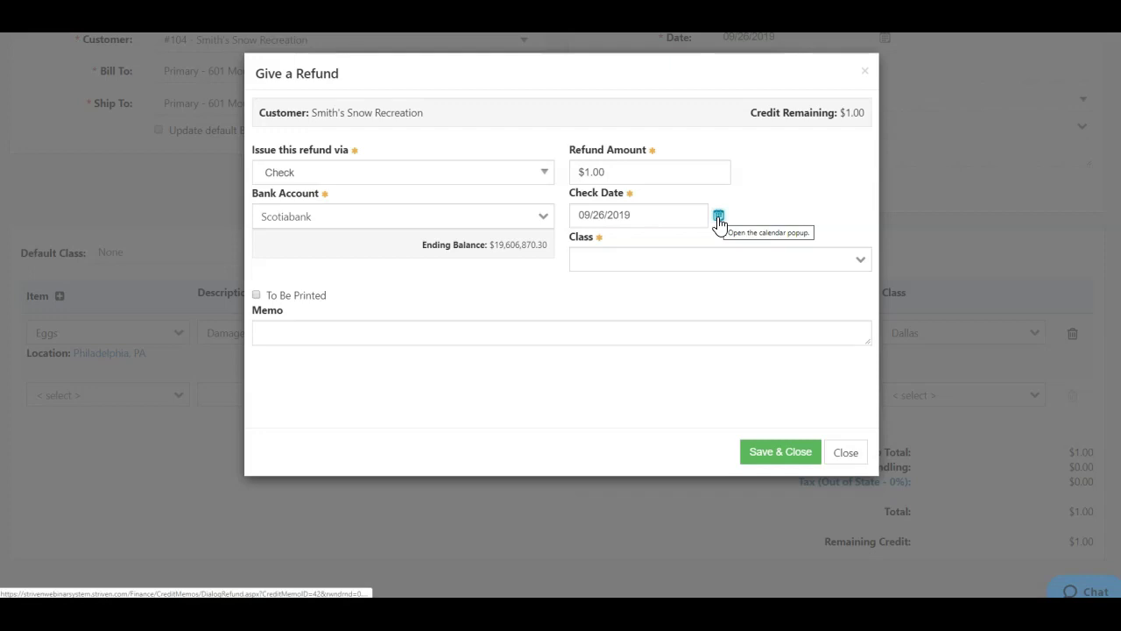
Set the refund's class to Dallas, keeping the default check date.
{"action": "left_click", "coordinate": [709, 259]}
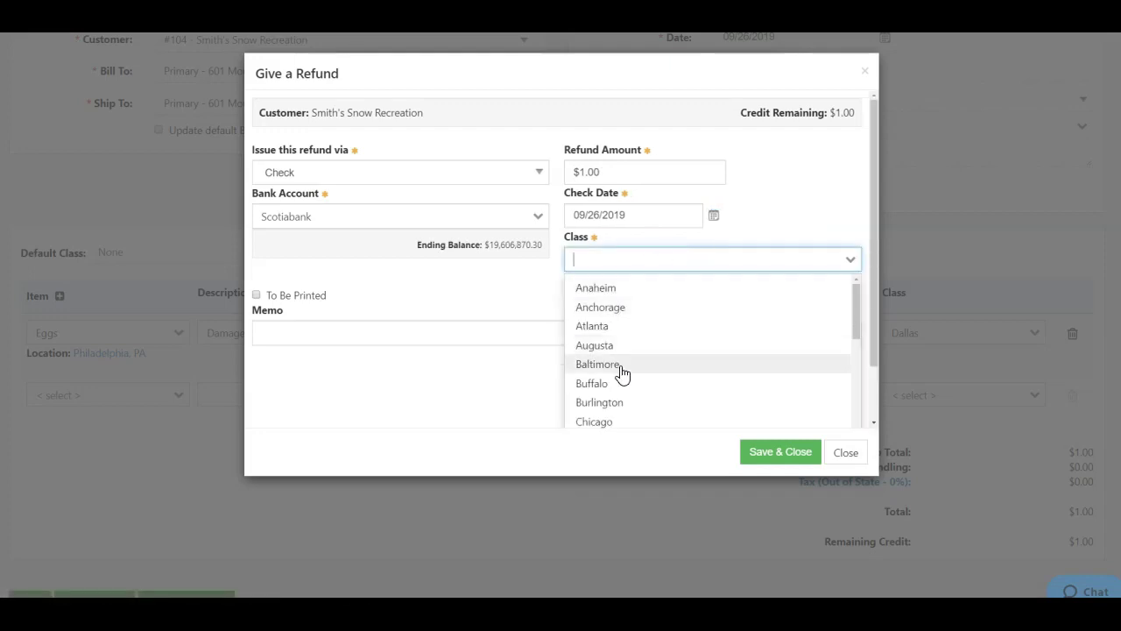
{"action": "scroll", "coordinate": [616, 415], "scroll_direction": "down", "scroll_amount": 1}
{"action": "scroll", "coordinate": [616, 415], "scroll_direction": "down", "scroll_amount": 2}
{"action": "left_click", "coordinate": [605, 345]}
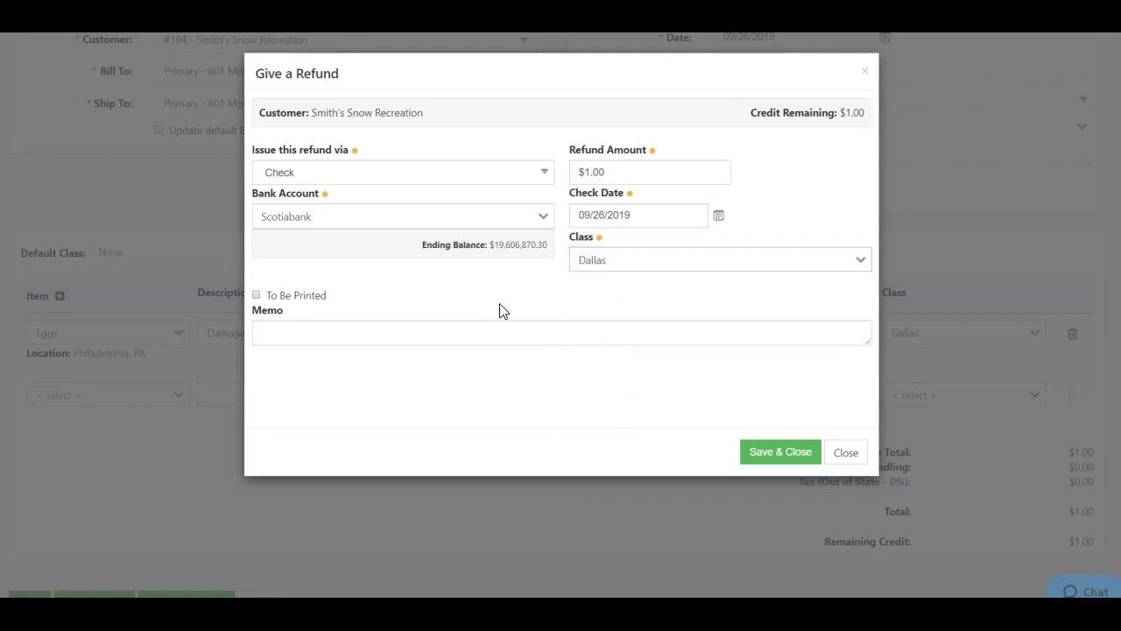
Leave the refund check's memo blank and To Be Printed turned off, and save the refund.
{"action": "left_click", "coordinate": [289, 333]}
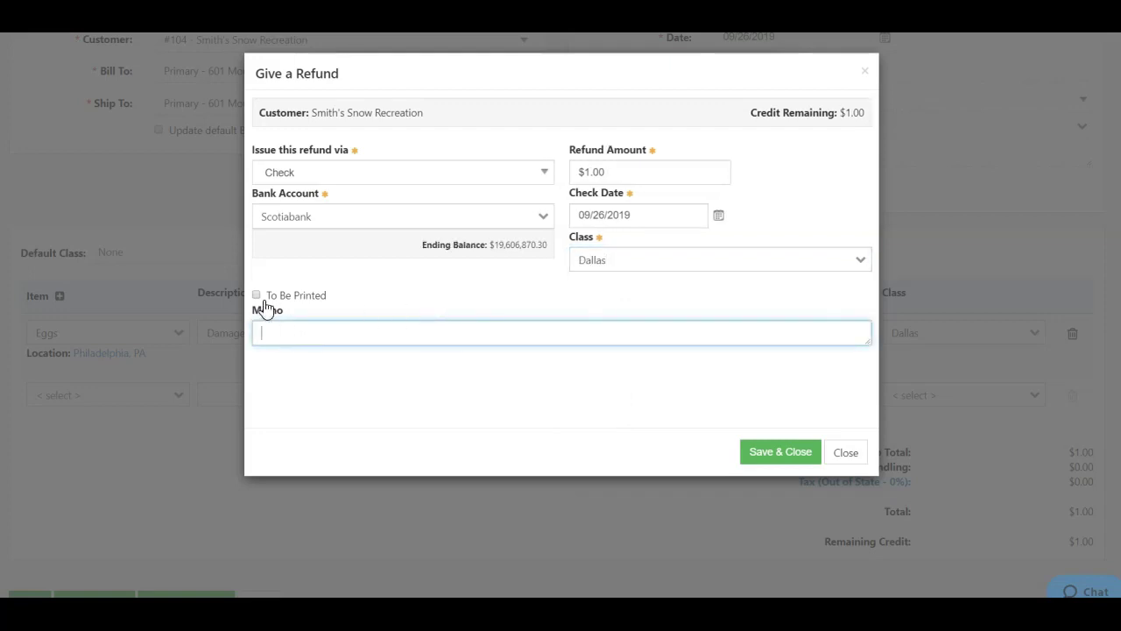
{"action": "left_click", "coordinate": [257, 295]}
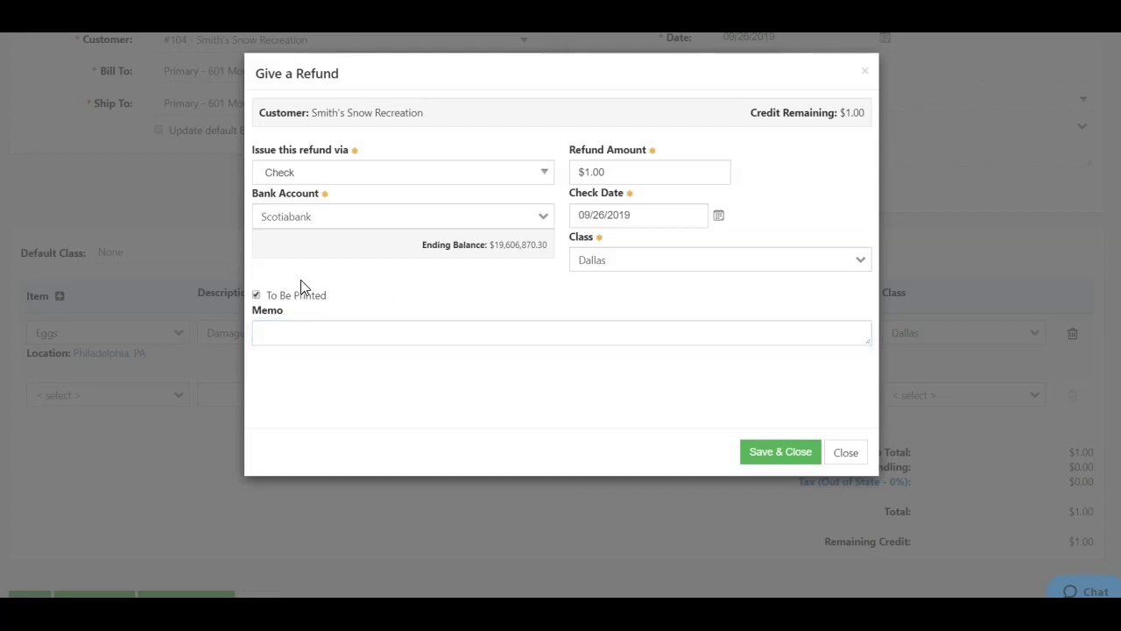
{"action": "left_click", "coordinate": [257, 296]}
{"action": "left_click", "coordinate": [782, 458]}
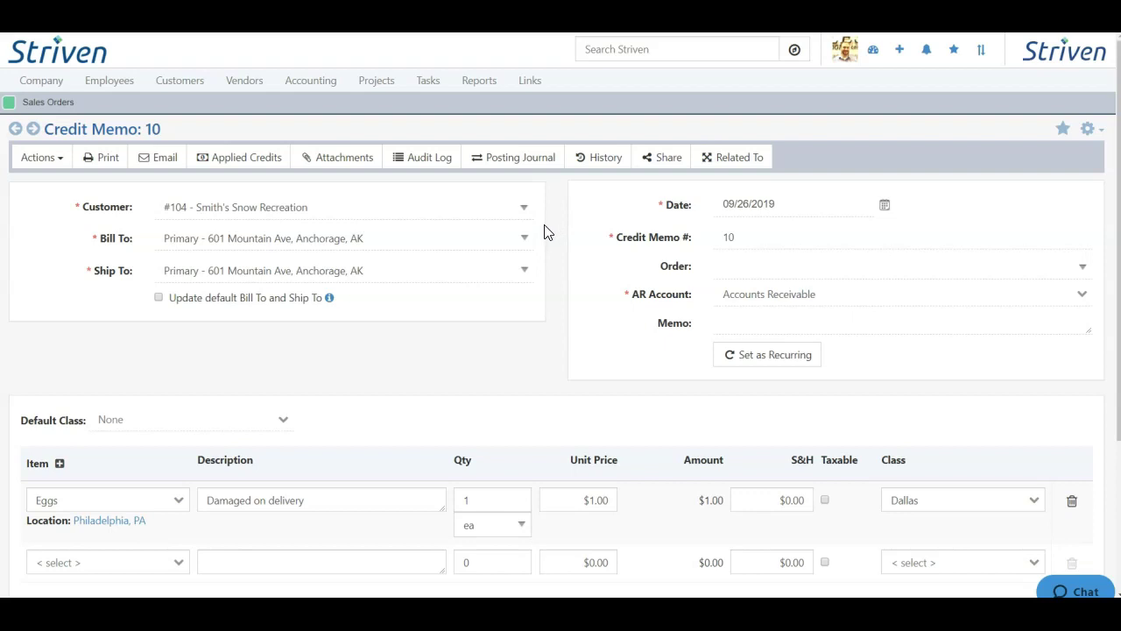
Review the refund check among the transactions related to the credit memo, and return to the memo.
{"action": "left_click", "coordinate": [736, 161]}
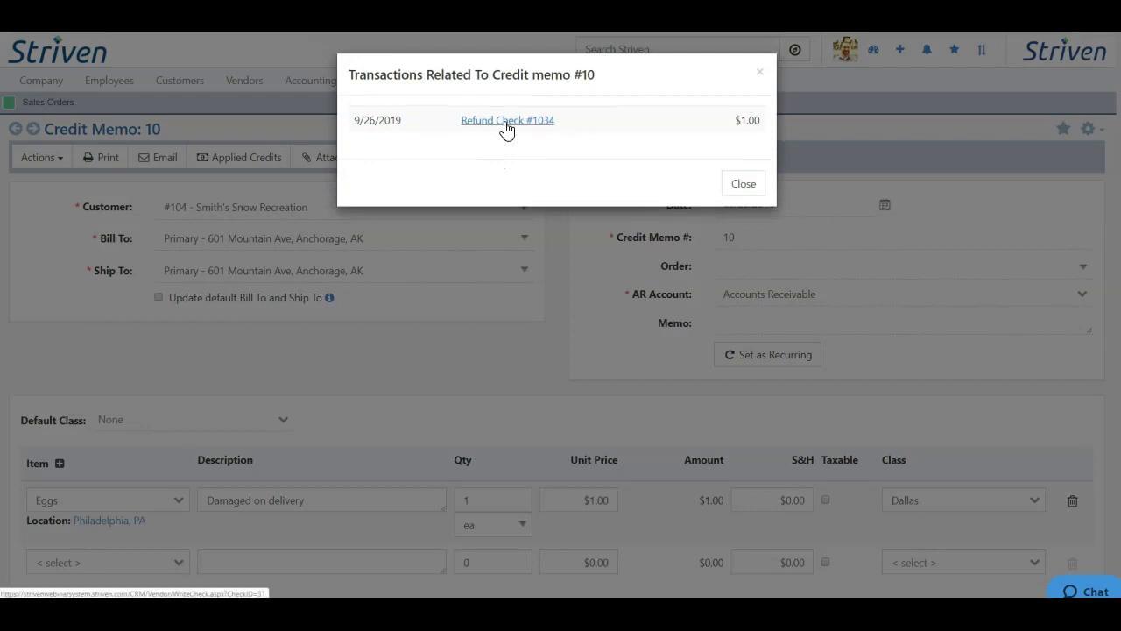
{"action": "left_click", "coordinate": [505, 124]}
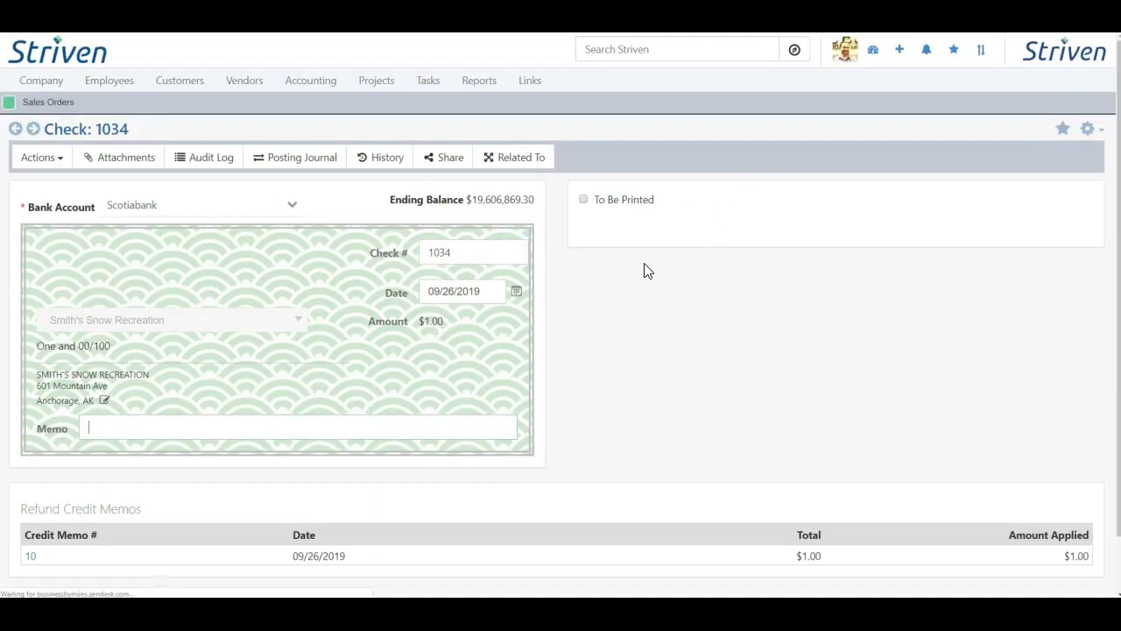
{"action": "scroll", "coordinate": [641, 315], "scroll_direction": "down", "scroll_amount": 1}
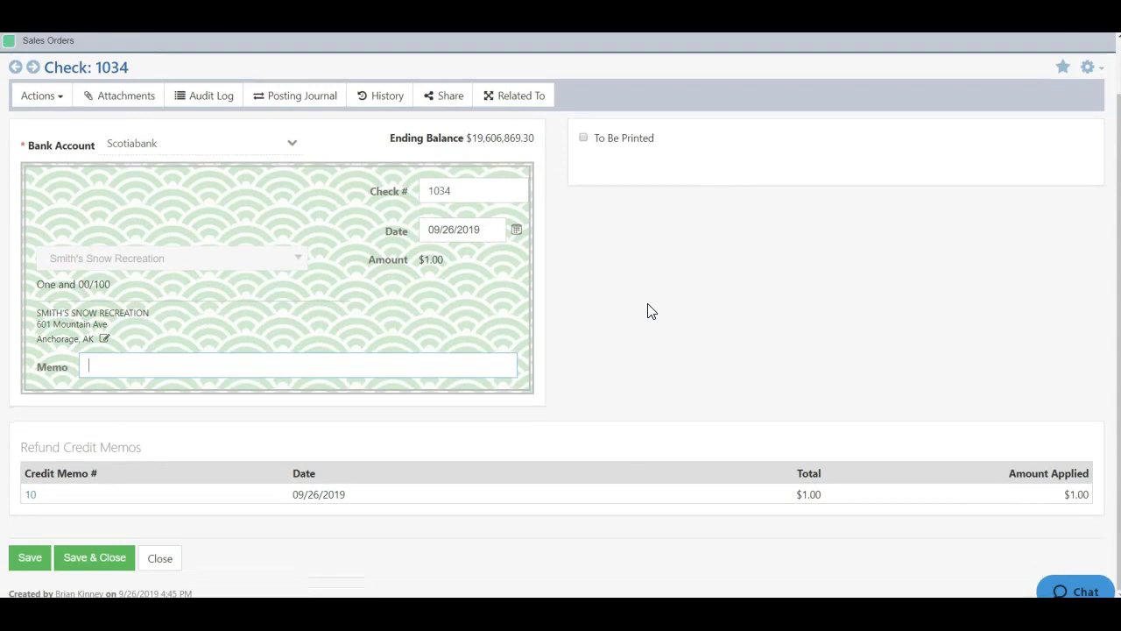
{"action": "scroll", "coordinate": [649, 312], "scroll_direction": "up", "scroll_amount": 2}
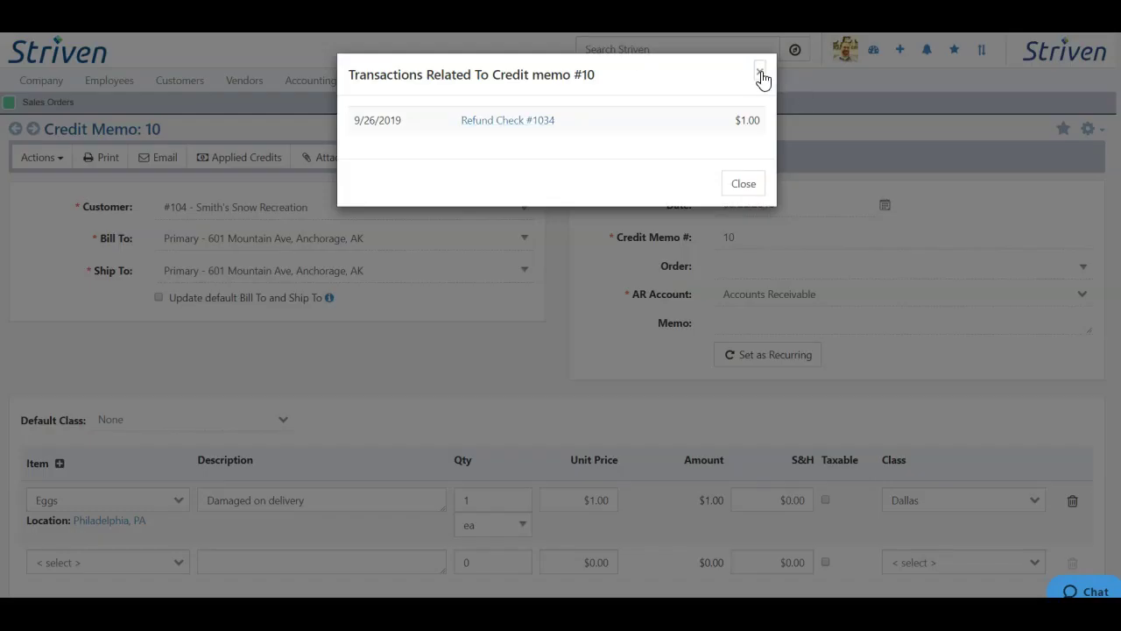
{"action": "left_click", "coordinate": [762, 75]}
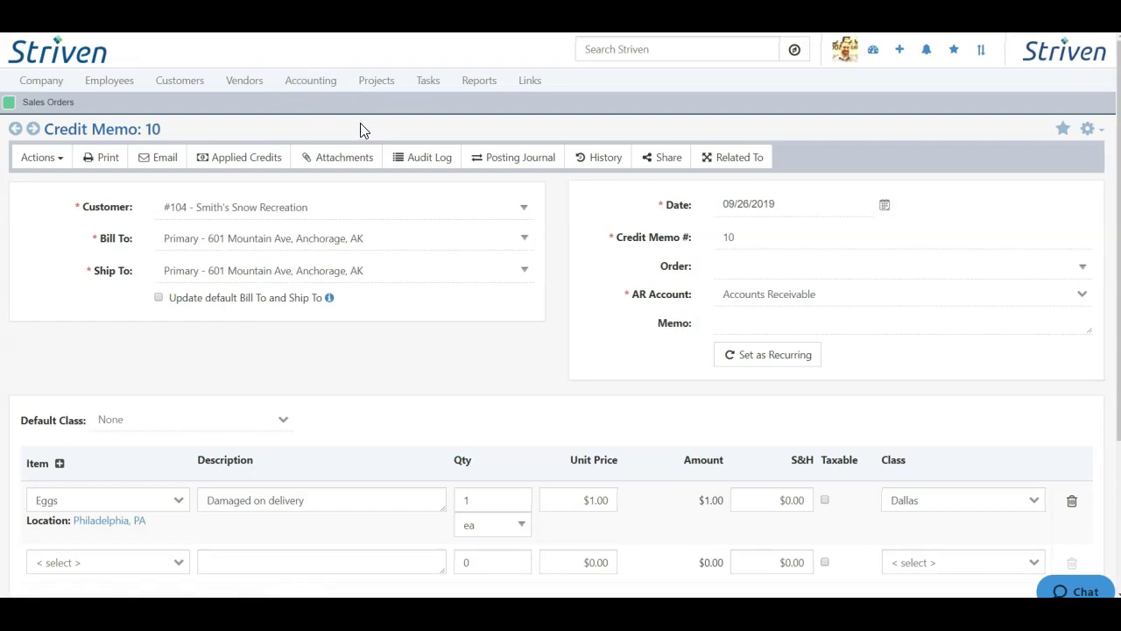
Filter the accounting transactions to the Checks: Refund type and review the refund check for Smith's Snow Recreation.
{"action": "mouse_move", "coordinate": [304, 82]}
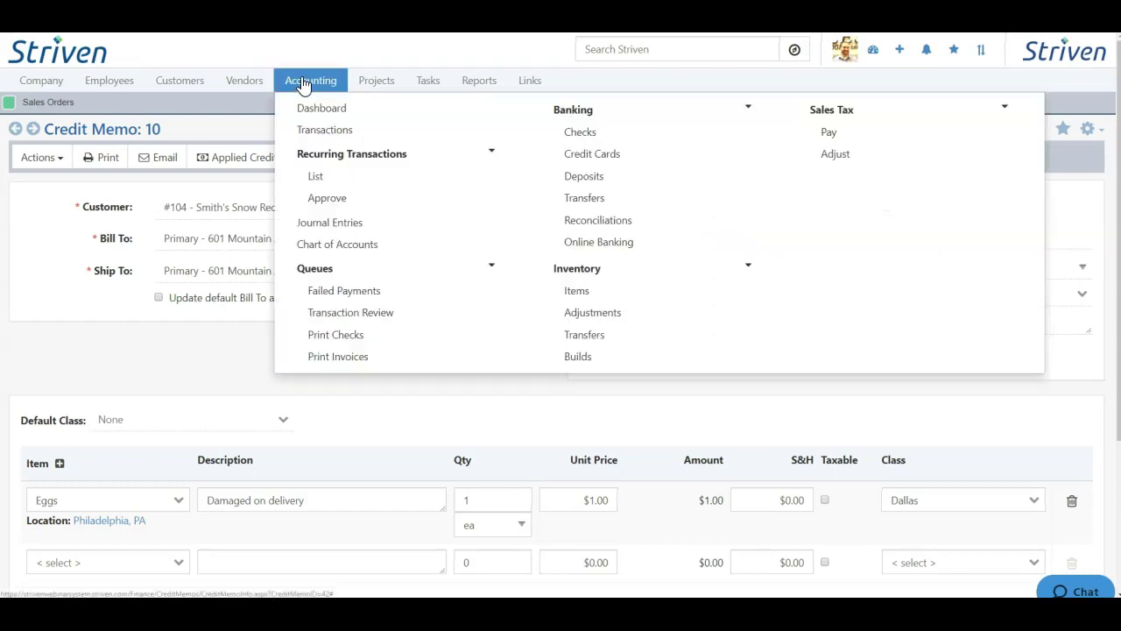
{"action": "left_click", "coordinate": [322, 131]}
{"action": "scroll", "coordinate": [325, 118], "scroll_direction": "down", "scroll_amount": 3}
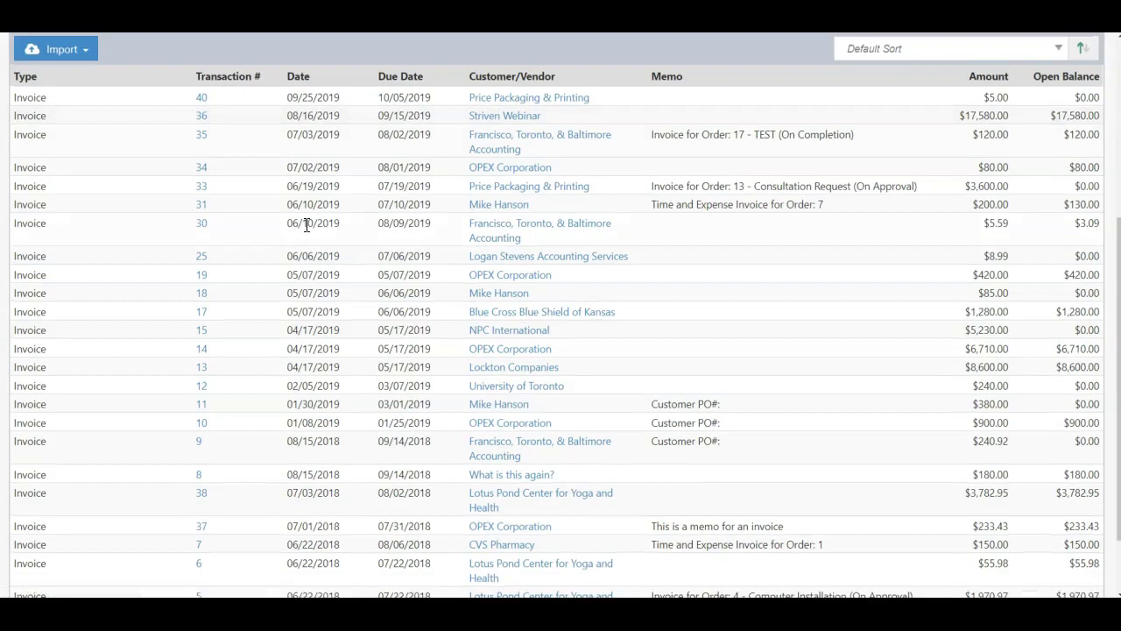
{"action": "scroll", "coordinate": [308, 222], "scroll_direction": "up", "scroll_amount": 3}
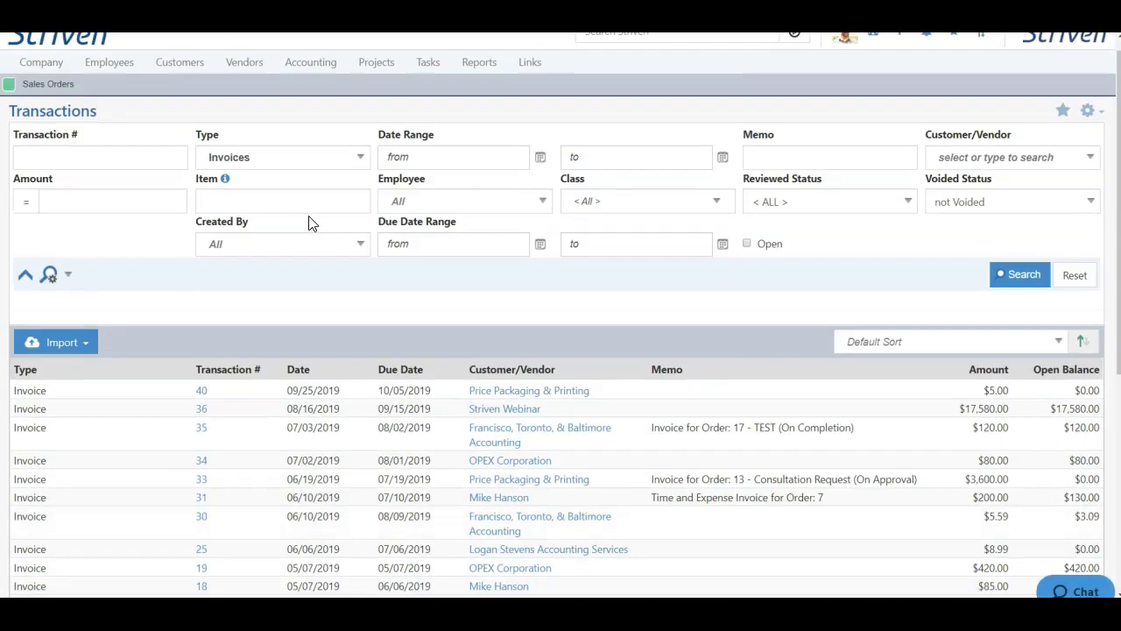
{"action": "left_click", "coordinate": [244, 159]}
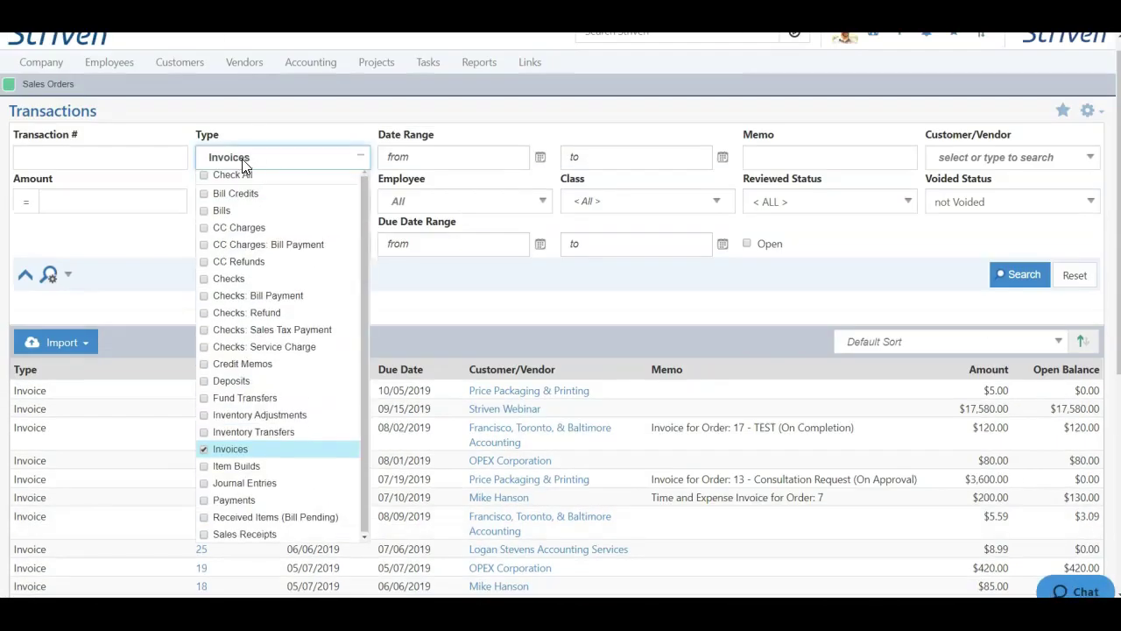
{"action": "left_click", "coordinate": [205, 453]}
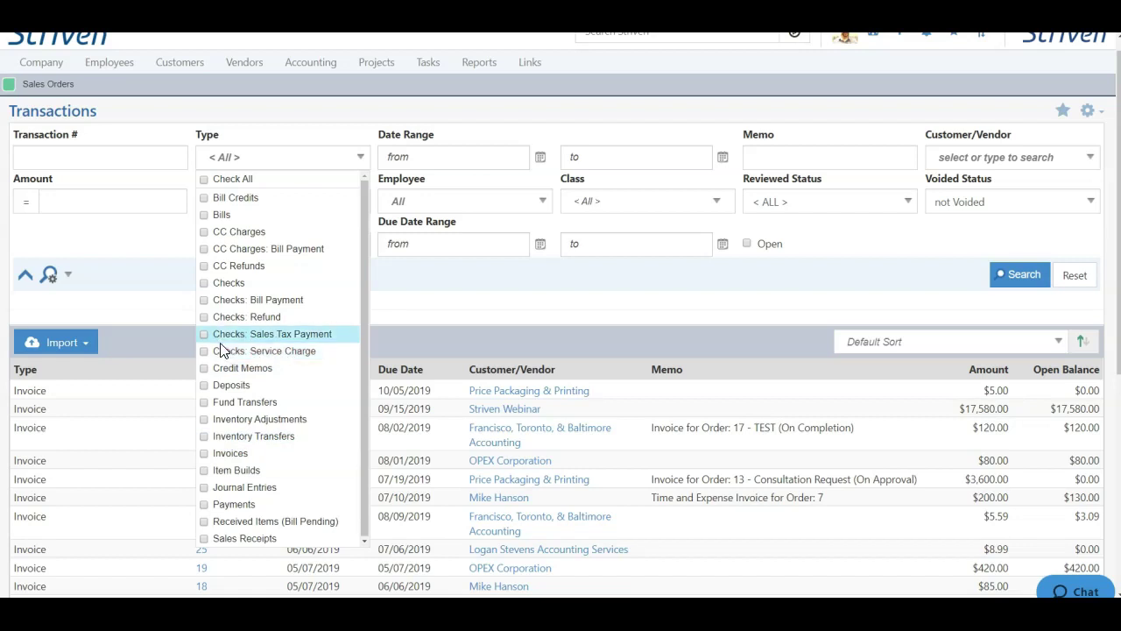
{"action": "left_click", "coordinate": [206, 317]}
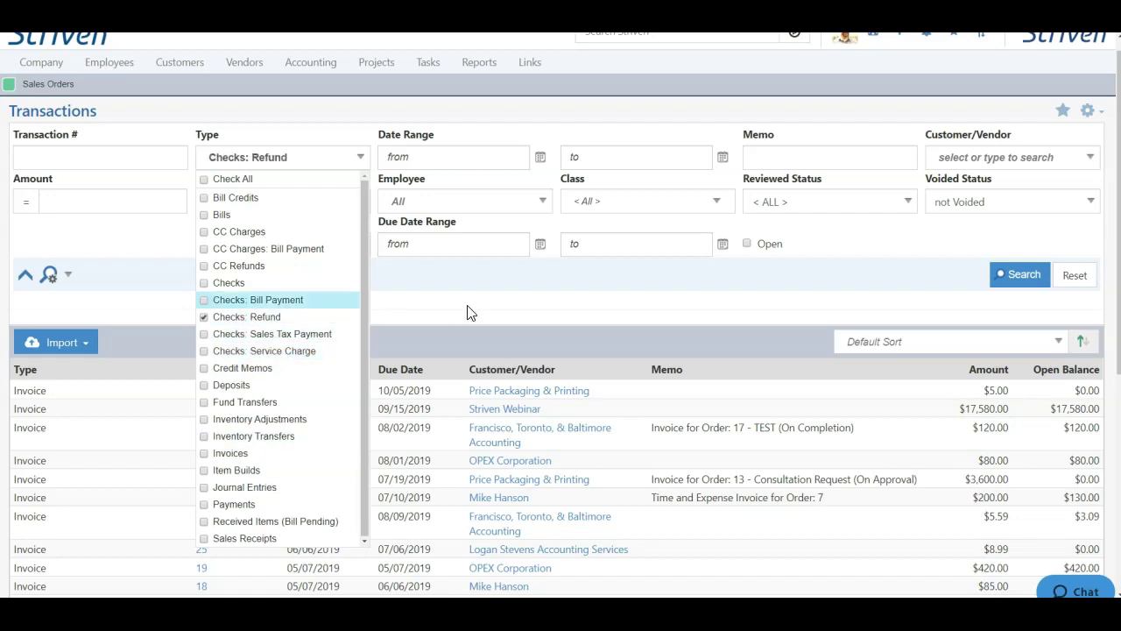
{"action": "left_click", "coordinate": [1015, 279]}
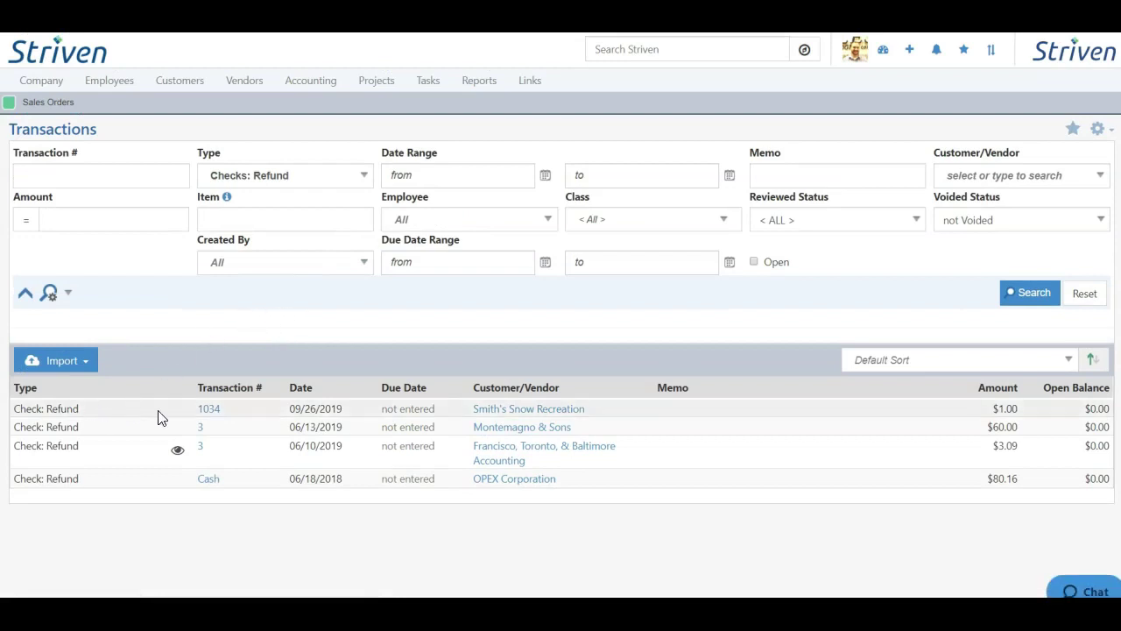
{"action": "left_click", "coordinate": [210, 416]}
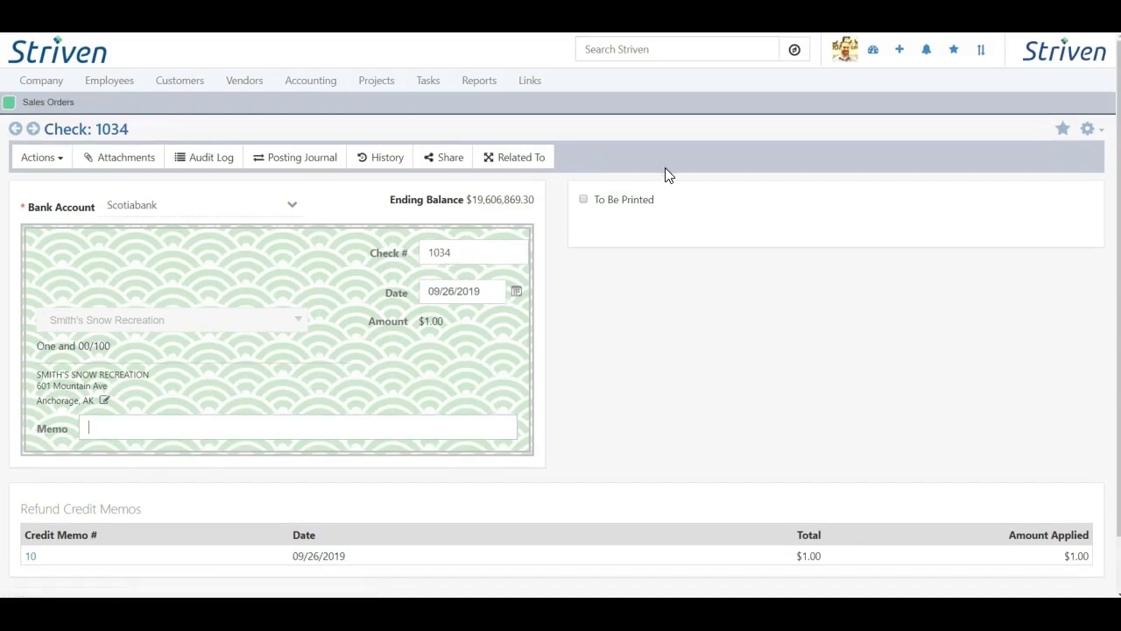
{"action": "key", "text": "alt+Left"}
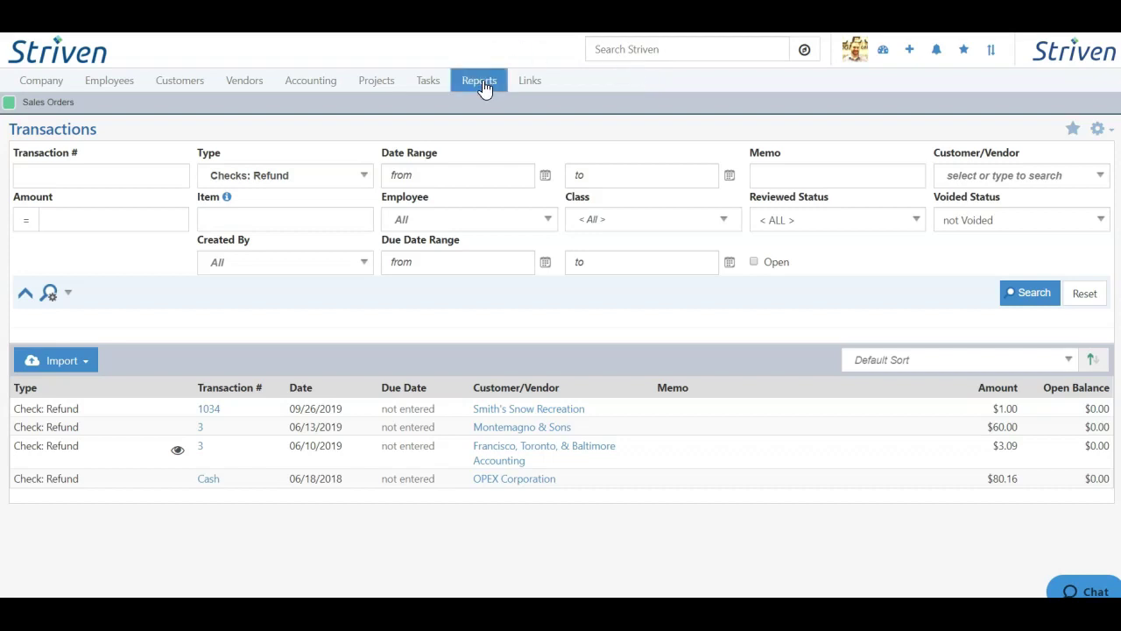
Open the AR by Customer report, view its additional filters, and run the search with the default criteria.
{"action": "mouse_move", "coordinate": [481, 88]}
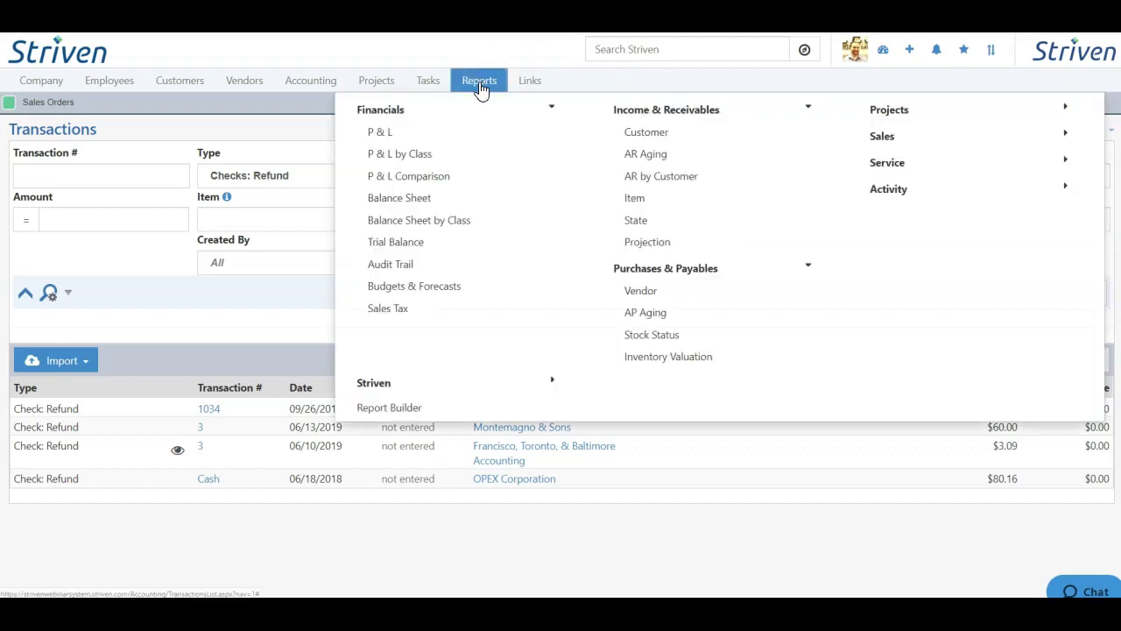
{"action": "left_click", "coordinate": [667, 177]}
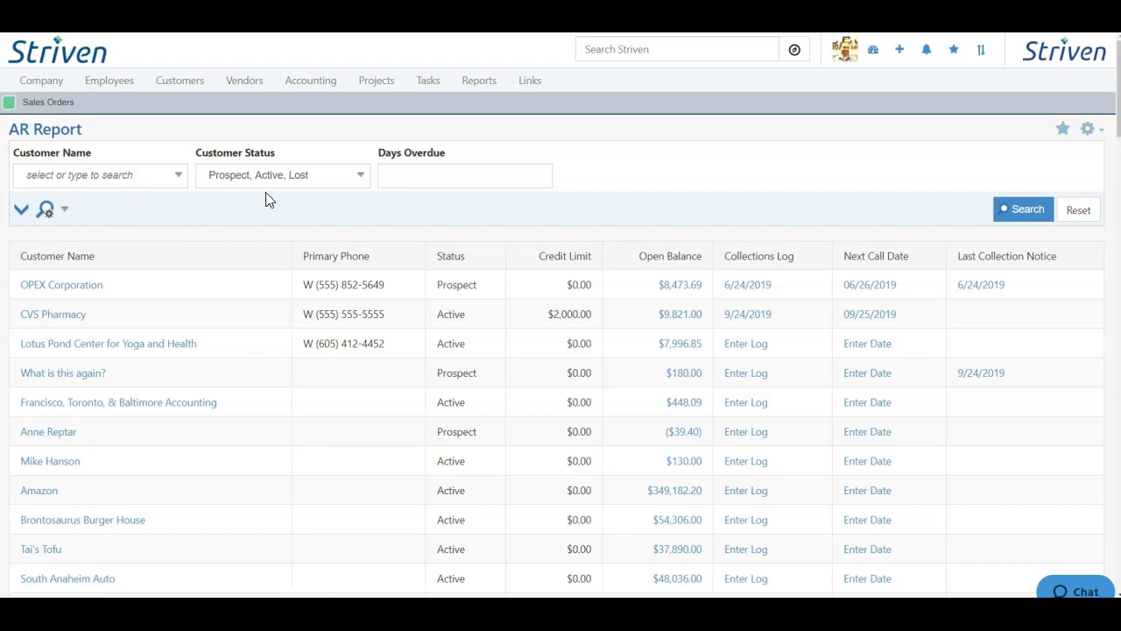
{"action": "left_click", "coordinate": [21, 210]}
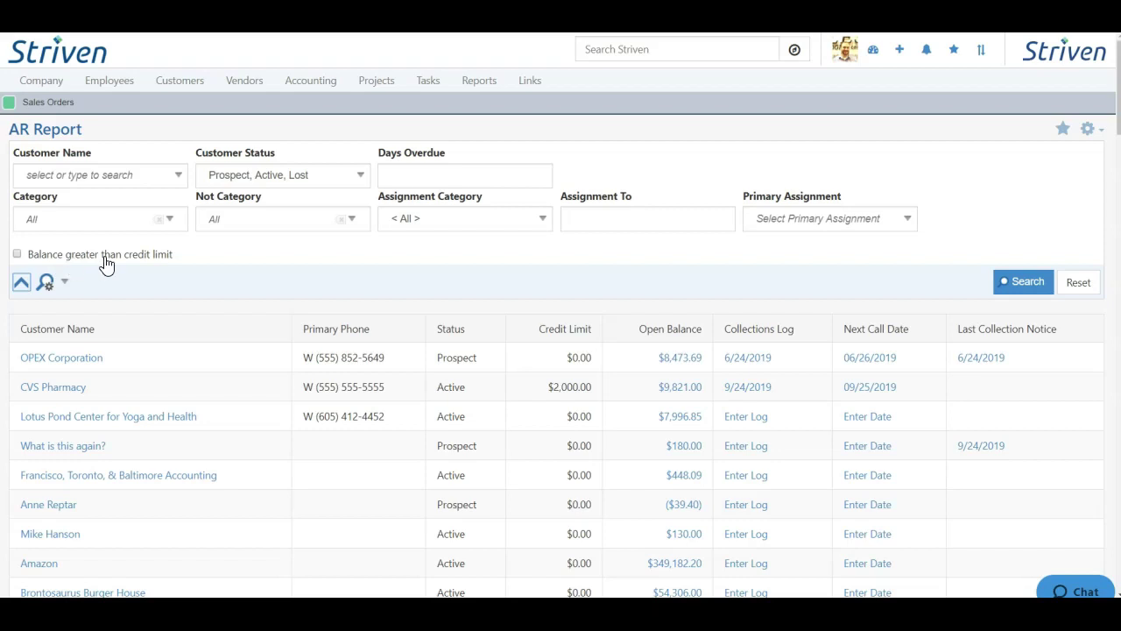
{"action": "left_click", "coordinate": [1023, 281]}
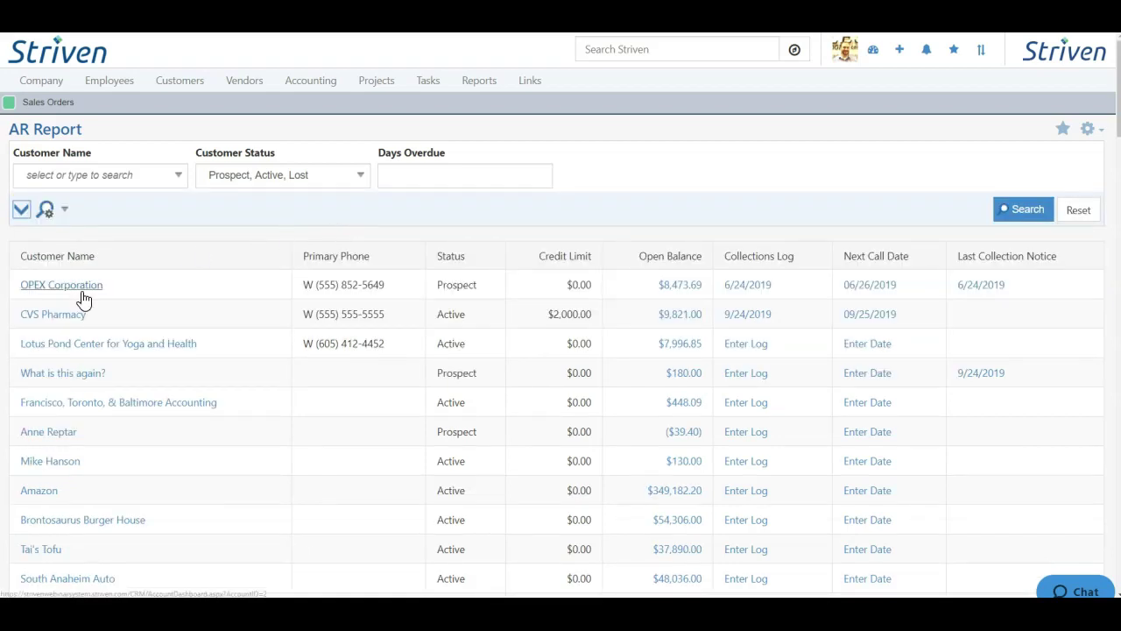